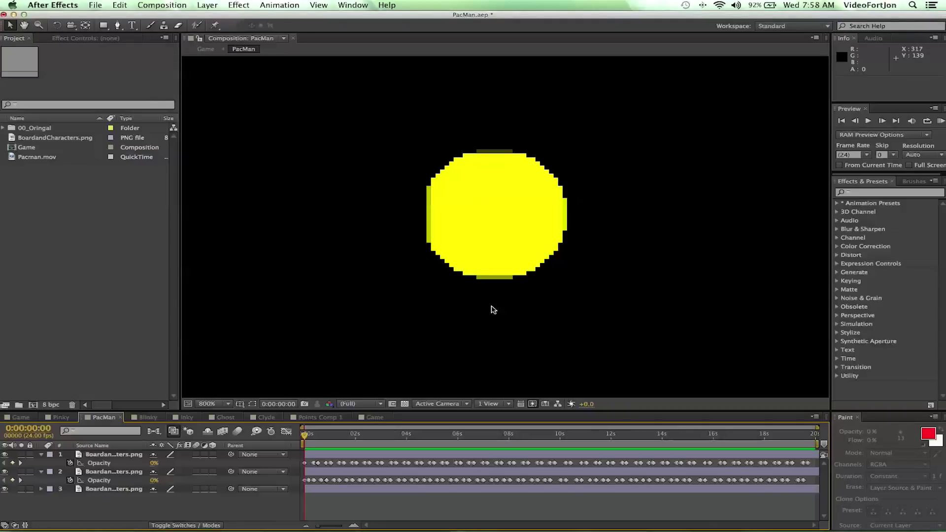
Play a RAM preview of the existing PacMan composition and stop it
{"action": "left_click", "coordinate": [940, 121]}
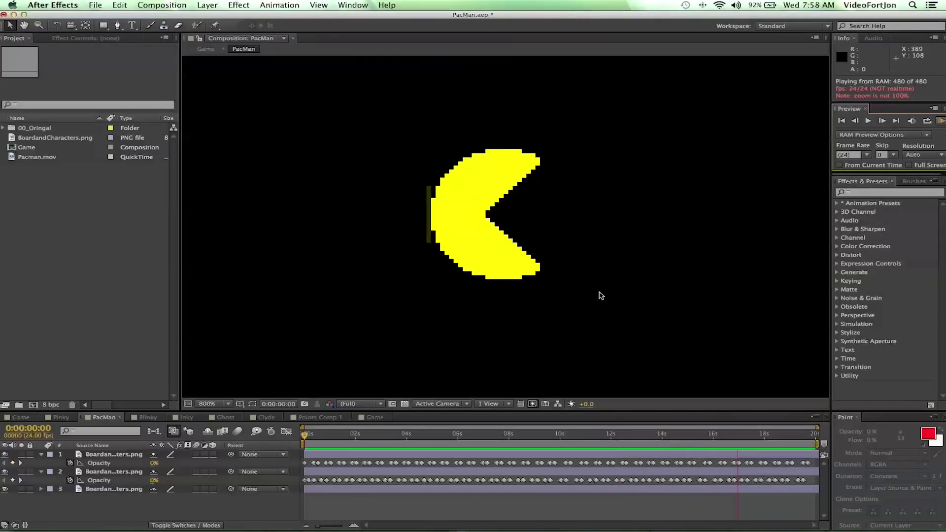
{"action": "key", "text": "space"}
Open the Game composition and toggle the PointsBoard layer's visibility off and on to compare the boards
{"action": "left_click", "coordinate": [373, 416]}
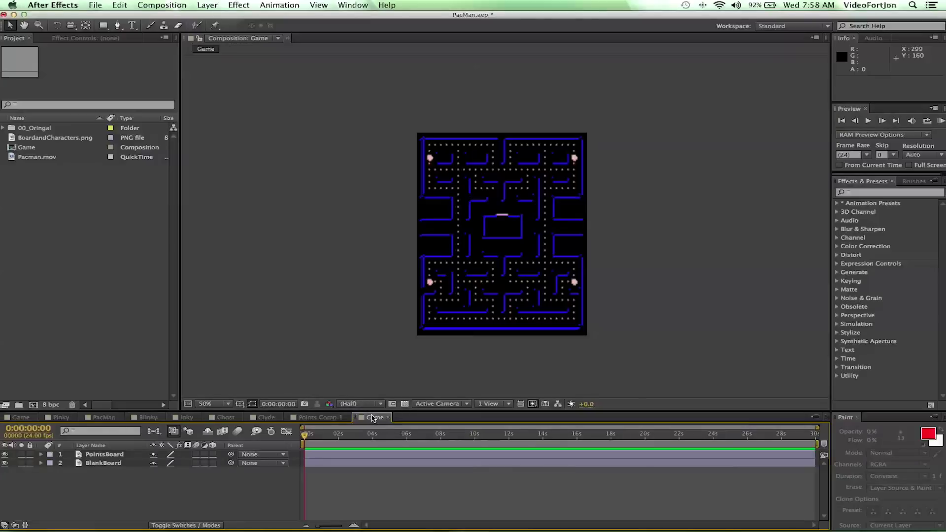
{"action": "left_click", "coordinate": [5, 454]}
{"action": "left_click", "coordinate": [5, 454]}
View the BoardandCharacters.png footage and add it to the Game composition as a layer above PointsBoard
{"action": "mouse_move", "coordinate": [19, 142]}
{"action": "left_mouse_down"}
{"action": "mouse_move", "coordinate": [95, 200]}
{"action": "mouse_move", "coordinate": [88, 154]}
{"action": "mouse_move", "coordinate": [34, 129]}
{"action": "mouse_move", "coordinate": [15, 139]}
{"action": "left_mouse_up"}
{"action": "double_click", "coordinate": [15, 139]}
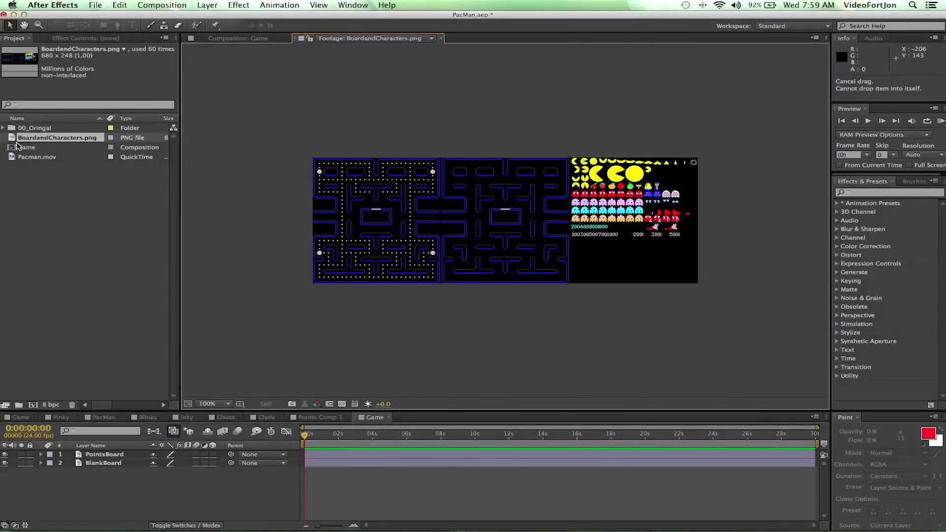
{"action": "left_click_drag", "start_coordinate": [15, 141], "coordinate": [61, 453]}
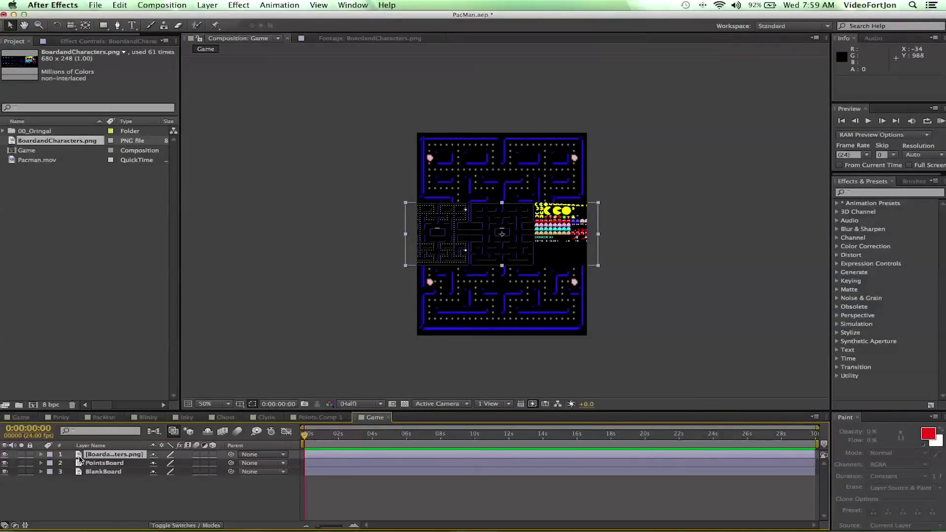
Pre-compose the BoardandCharacters.png layer as PacMan, leaving all attributes in Game
{"action": "left_click", "coordinate": [70, 459]}
{"action": "right_click", "coordinate": [80, 460]}
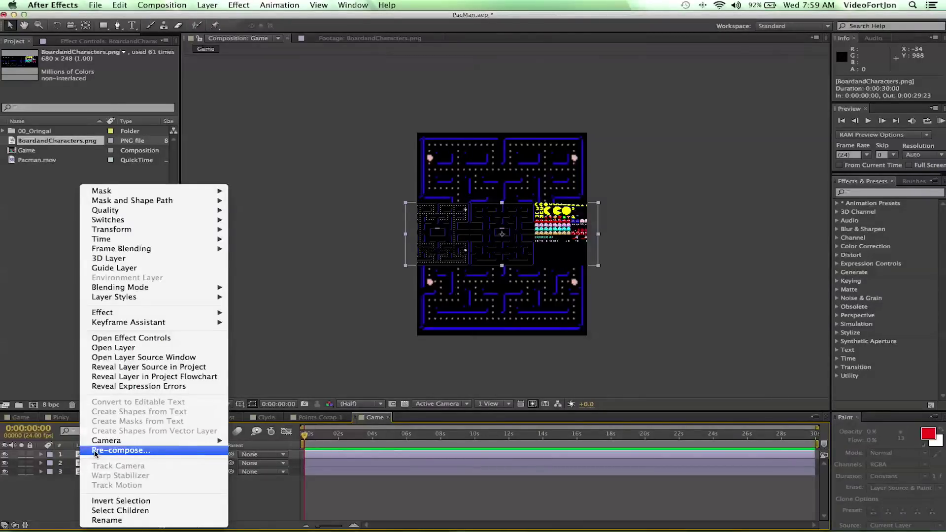
{"action": "left_click", "coordinate": [94, 450]}
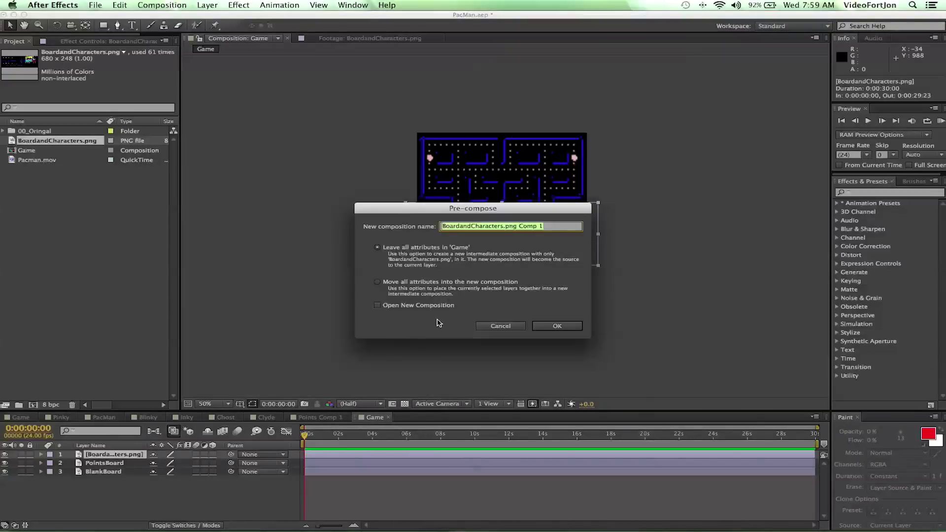
{"action": "type", "text": "PacMan"}
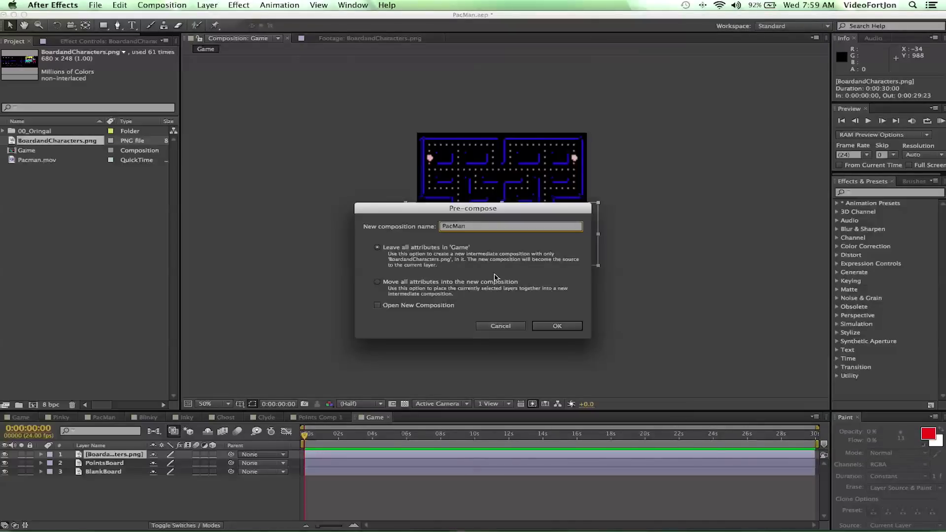
{"action": "left_click", "coordinate": [556, 327]}
{"action": "left_click", "coordinate": [556, 327]}
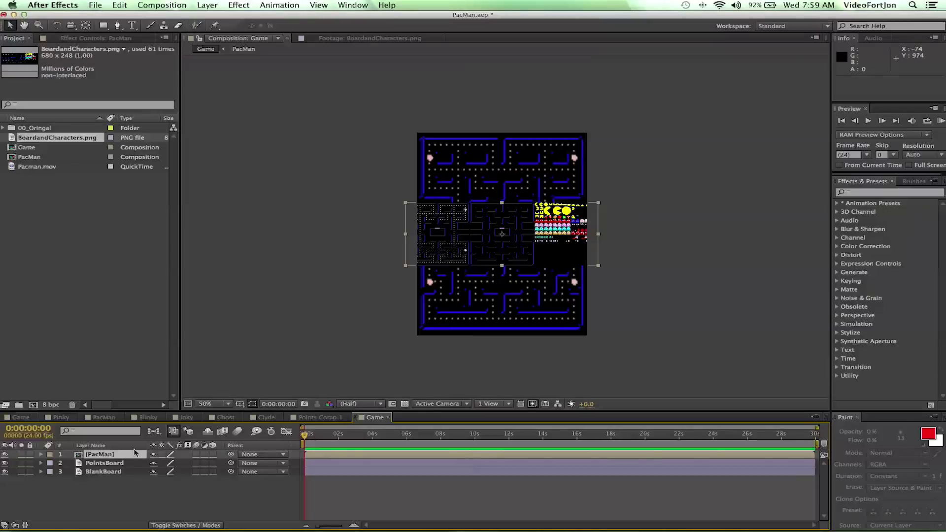
In the new PacMan composition, draw a rectangular mask about 34 × 32 px around the large closed Pac-Man circle on the BoardandCharacters.png layer
{"action": "double_click", "coordinate": [84, 456]}
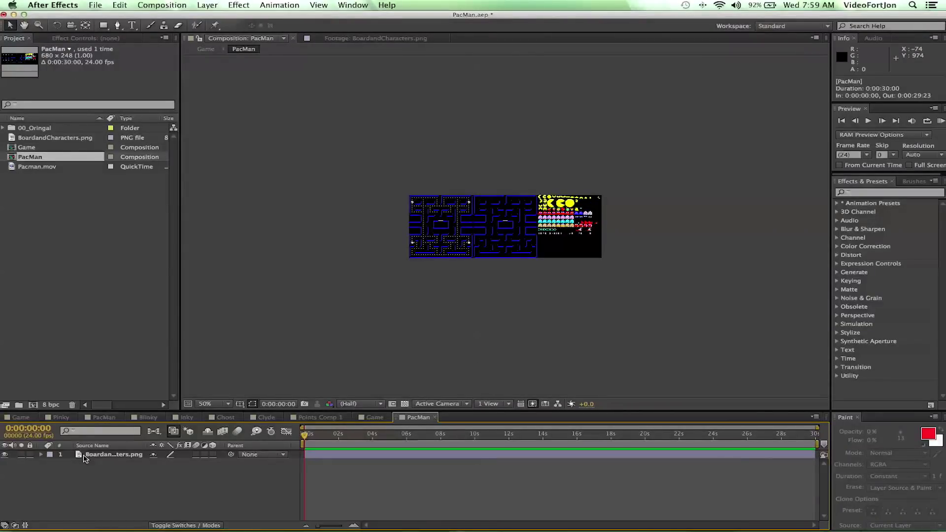
{"action": "left_click", "coordinate": [84, 456]}
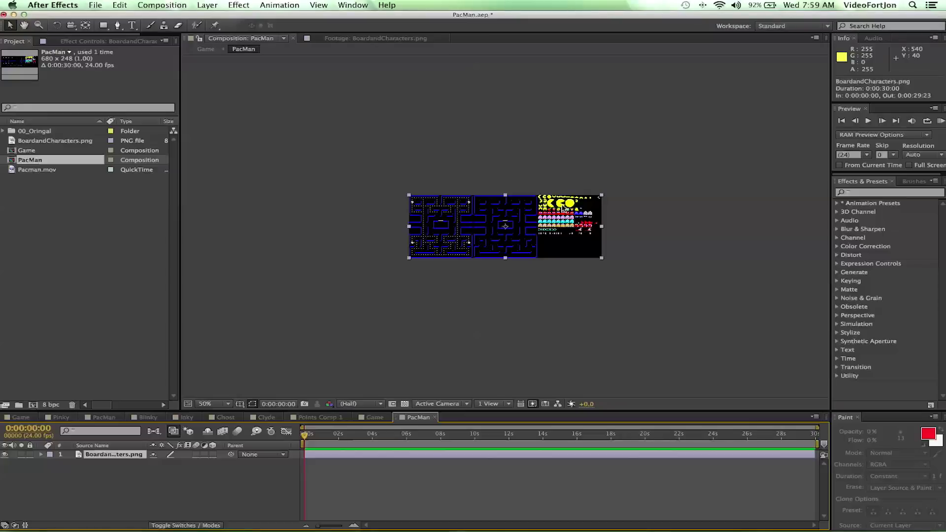
{"action": "scroll", "coordinate": [563, 209], "scroll_direction": "up", "scroll_amount": 1}
{"action": "scroll", "coordinate": [563, 209], "scroll_direction": "up", "scroll_amount": 2}
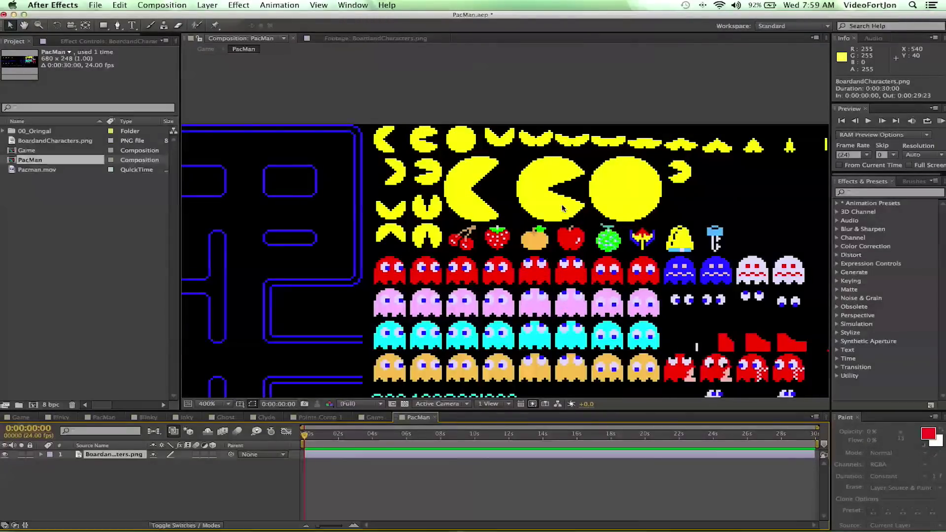
{"action": "scroll", "coordinate": [563, 209], "scroll_direction": "up", "scroll_amount": 1}
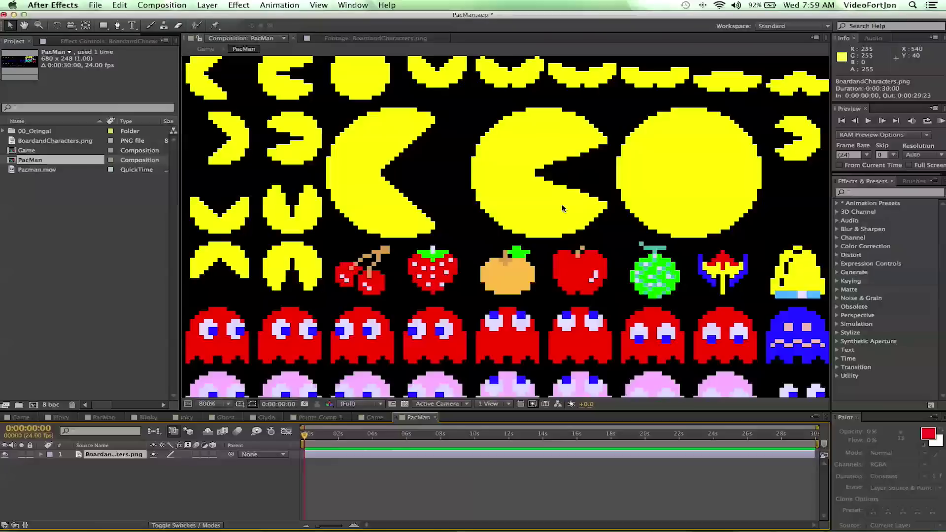
{"action": "key", "text": "space"}
{"action": "left_click_drag", "start_coordinate": [580, 222], "coordinate": [557, 281]}
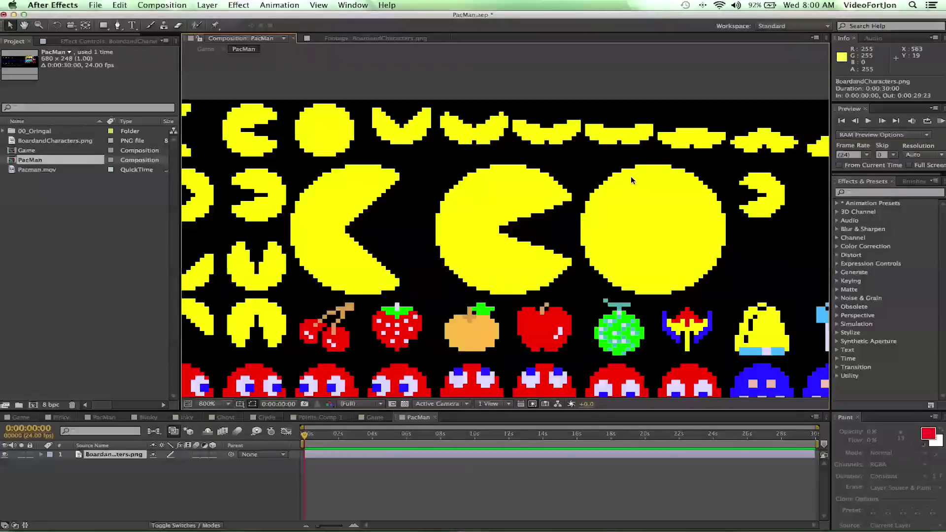
{"action": "left_click", "coordinate": [103, 26]}
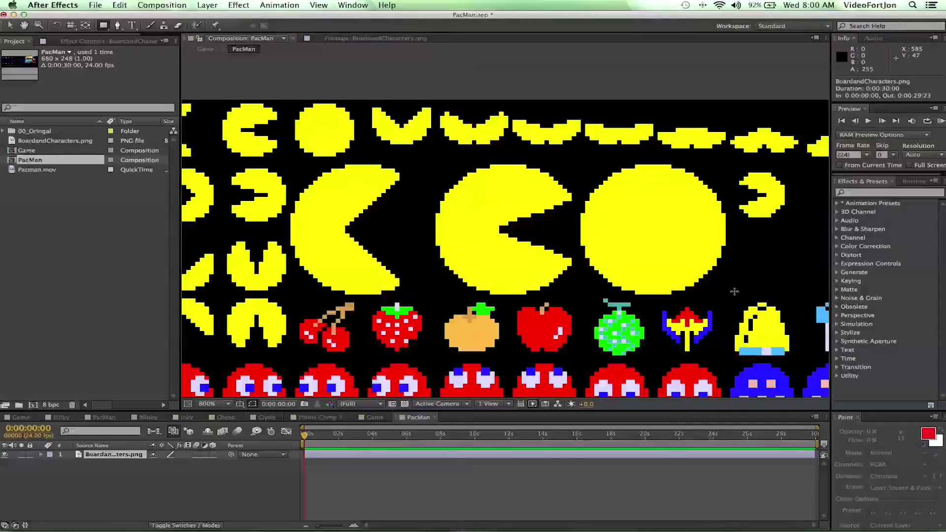
{"action": "left_click_drag", "start_coordinate": [733, 295], "coordinate": [579, 164]}
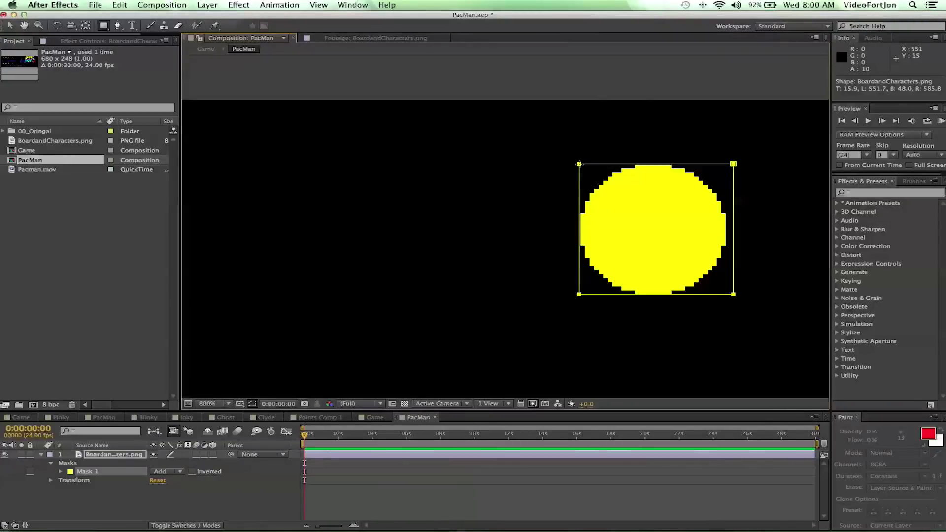
Nudge the mask's two right-hand vertices inward so the edge sits tight against the circle
{"action": "left_click", "coordinate": [12, 28]}
{"action": "left_click", "coordinate": [719, 241]}
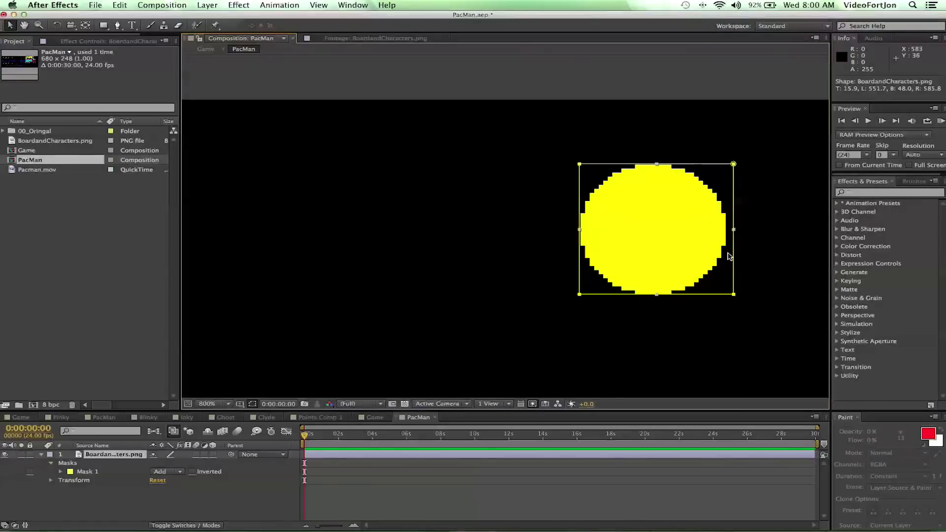
{"action": "left_click", "coordinate": [734, 294]}
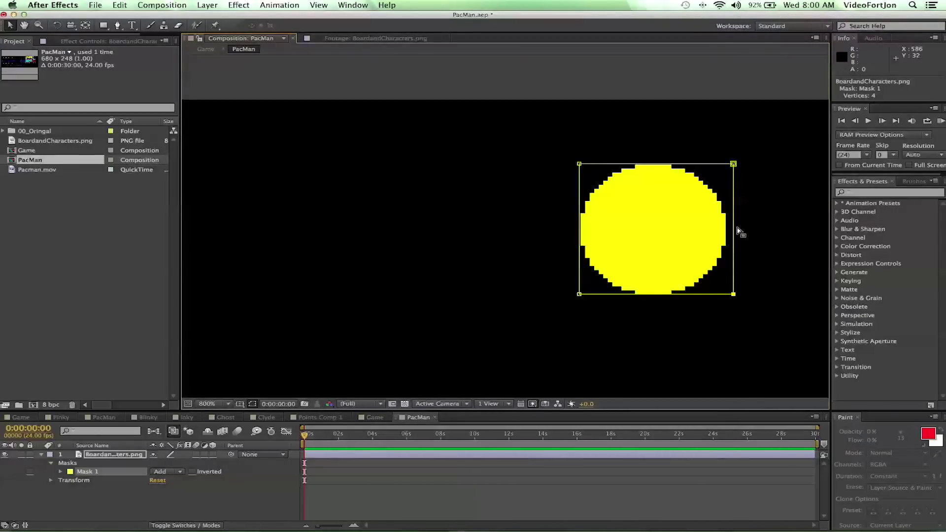
{"action": "left_click", "coordinate": [734, 164]}
{"action": "key", "text": "Left"}
{"action": "key", "text": "Left"}
{"action": "key", "text": "Left"}
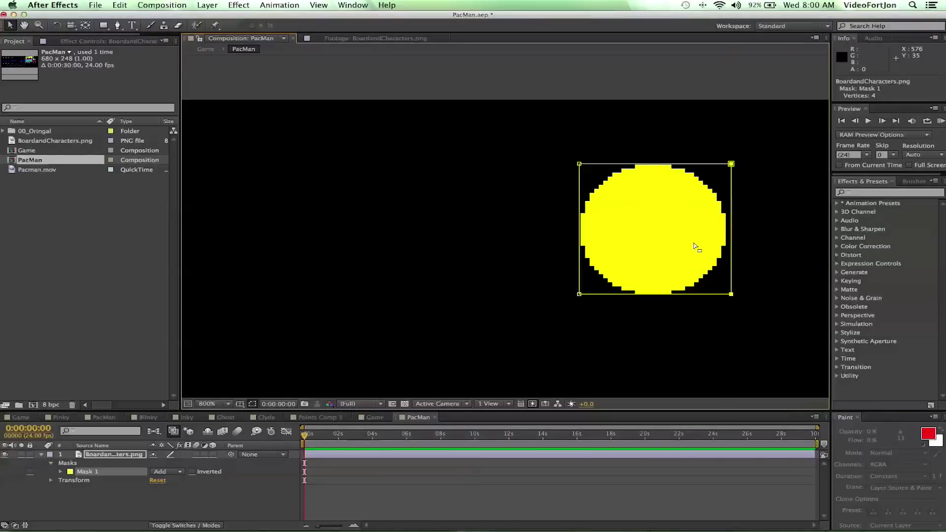
{"action": "key", "text": "Left"}
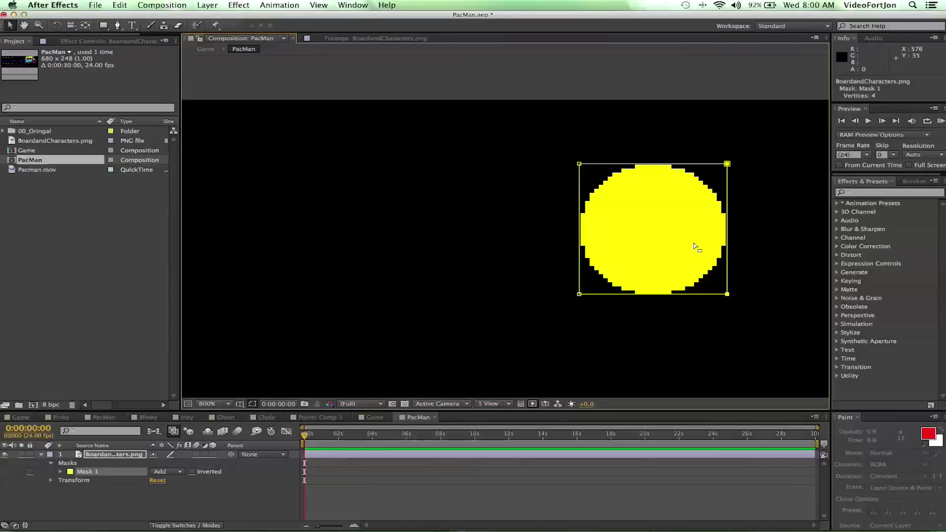
{"action": "key", "text": "Right"}
Rename the masked layer to 1 and collapse its properties
{"action": "left_click", "coordinate": [88, 456]}
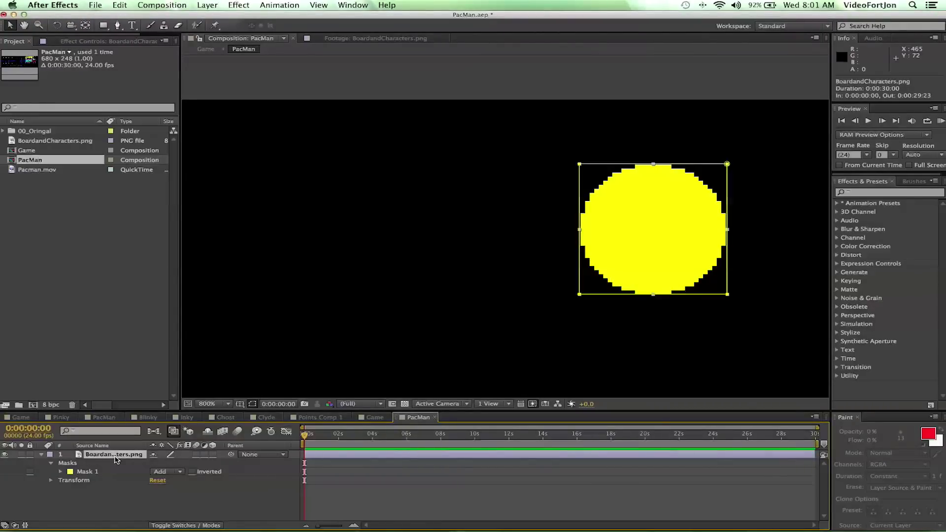
{"action": "key", "text": "Return"}
{"action": "type", "text": "1"}
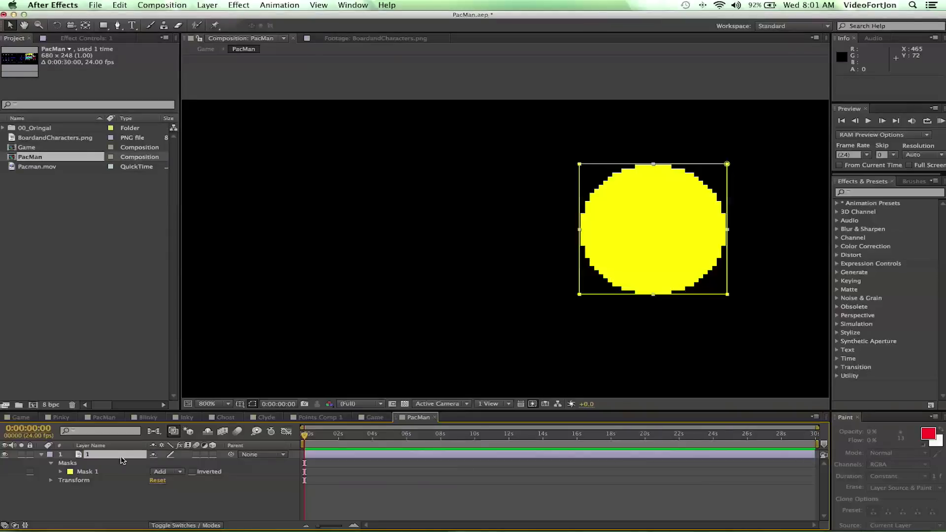
{"action": "left_click", "coordinate": [40, 455]}
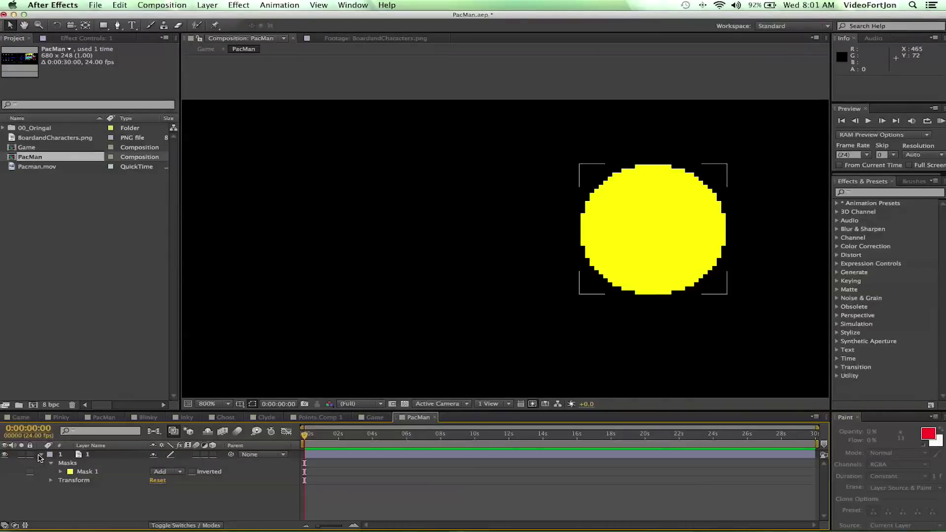
Duplicate layer 1 in the PacMan composition
{"action": "left_click", "coordinate": [80, 455]}
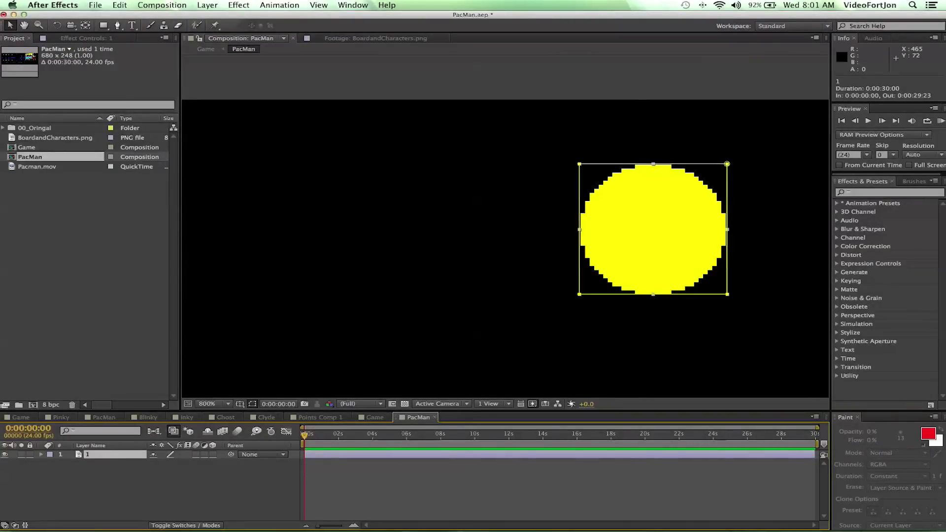
{"action": "left_click", "coordinate": [119, 5]}
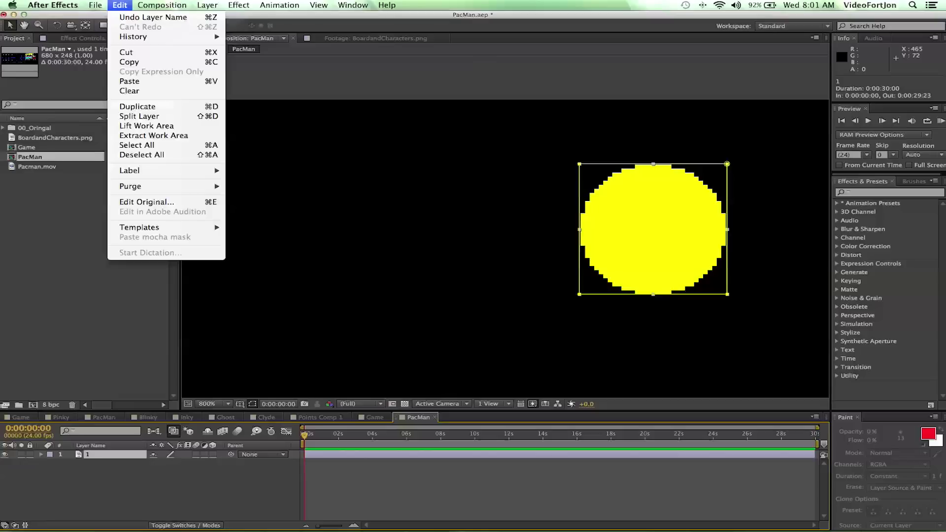
{"action": "left_click", "coordinate": [142, 107]}
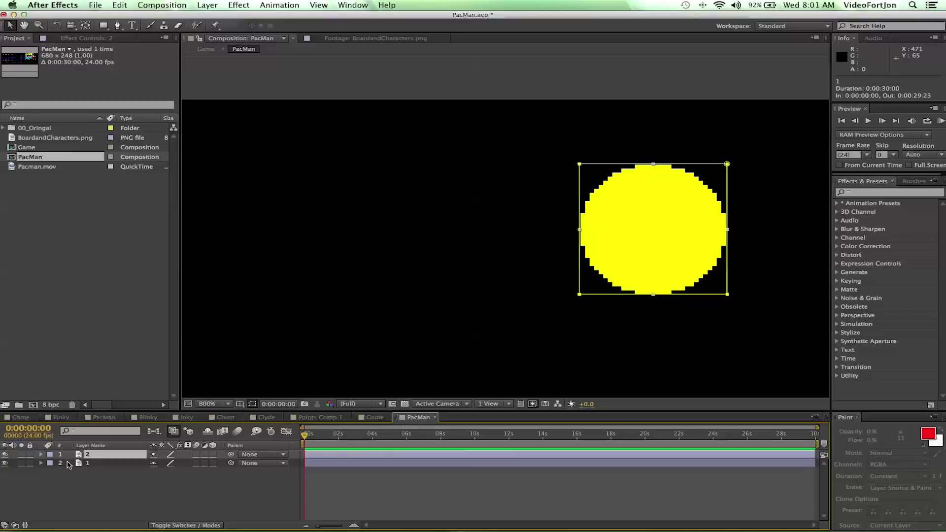
Move Mask 1 of layer 2 over the large half-open Pac-Man beside the closed circle
{"action": "left_click", "coordinate": [42, 456]}
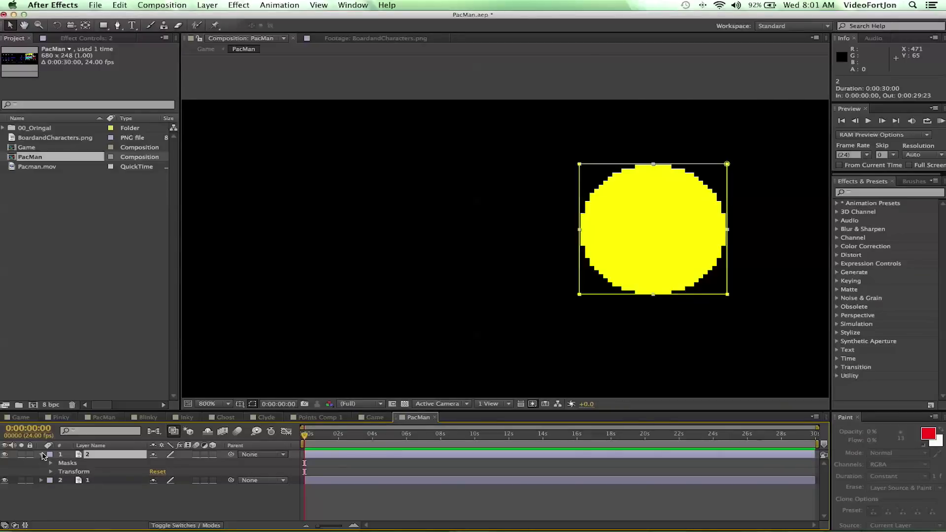
{"action": "left_click", "coordinate": [50, 464]}
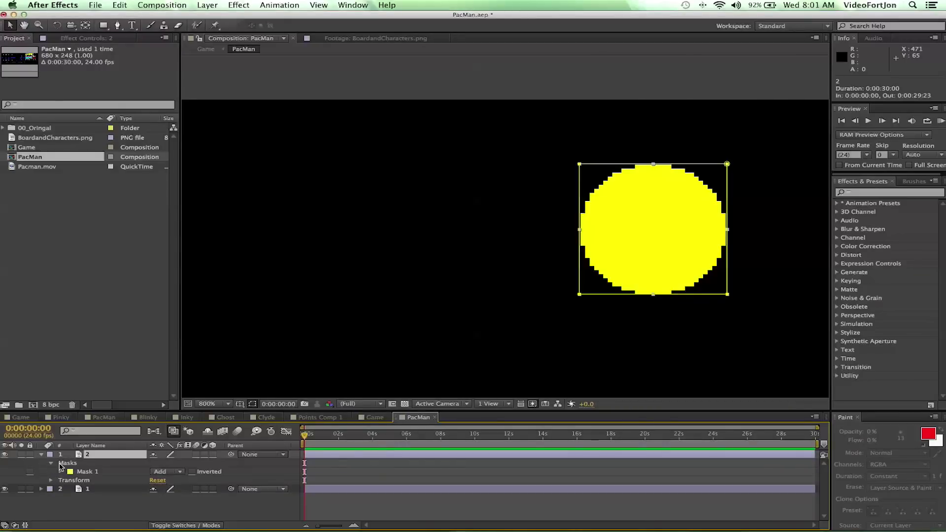
{"action": "left_click", "coordinate": [79, 472]}
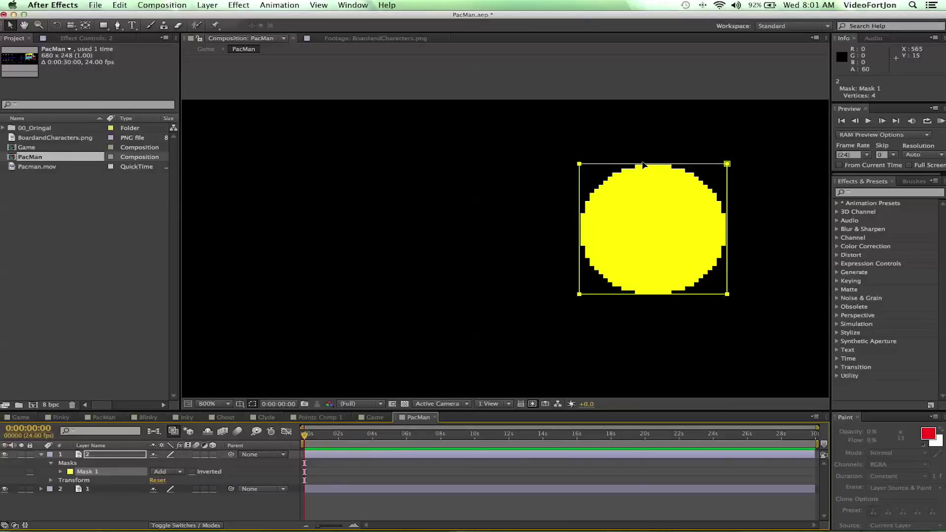
{"action": "left_click_drag", "start_coordinate": [644, 168], "coordinate": [495, 166]}
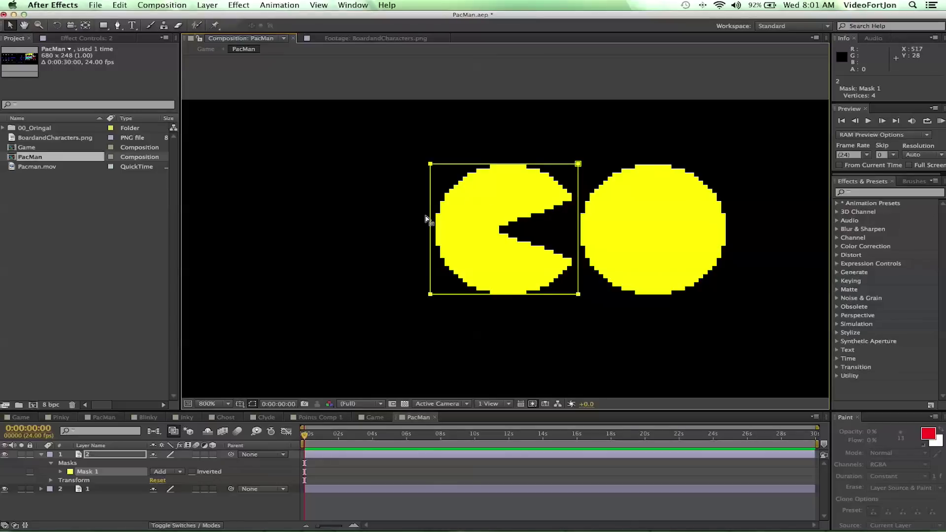
Nudge the left and right edges of layer 2's mask inward to fit the half-open Pac-Man tightly
{"action": "left_click", "coordinate": [90, 464]}
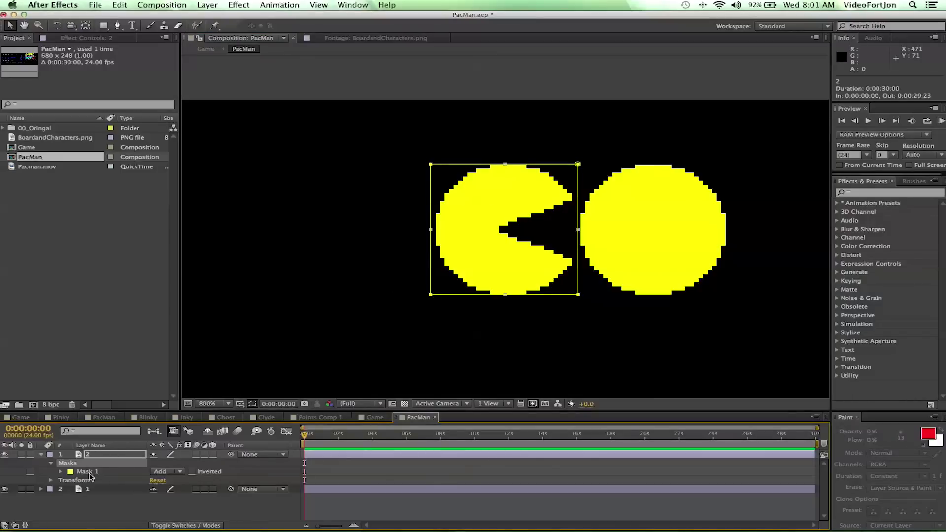
{"action": "left_click", "coordinate": [89, 471]}
{"action": "left_click", "coordinate": [488, 201]}
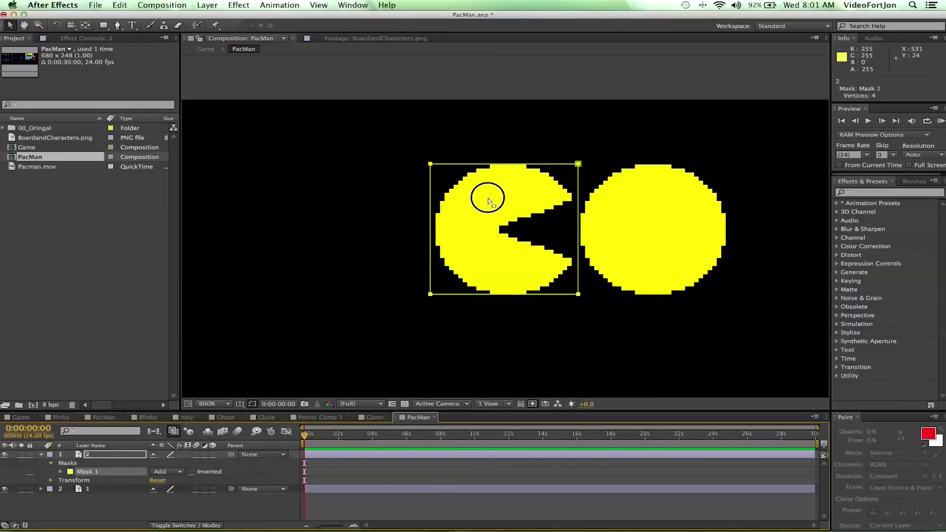
{"action": "left_click", "coordinate": [431, 165]}
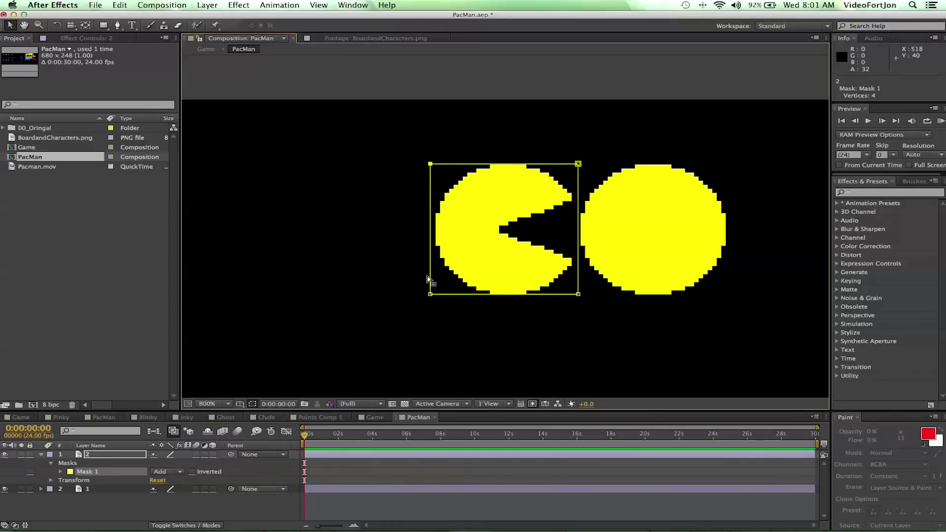
{"action": "key", "text": "Right"}
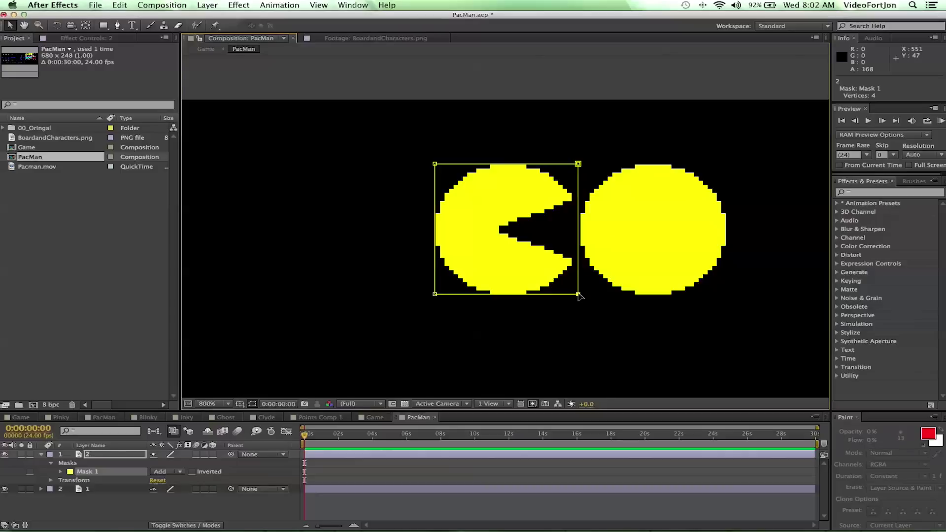
{"action": "key", "text": "Left"}
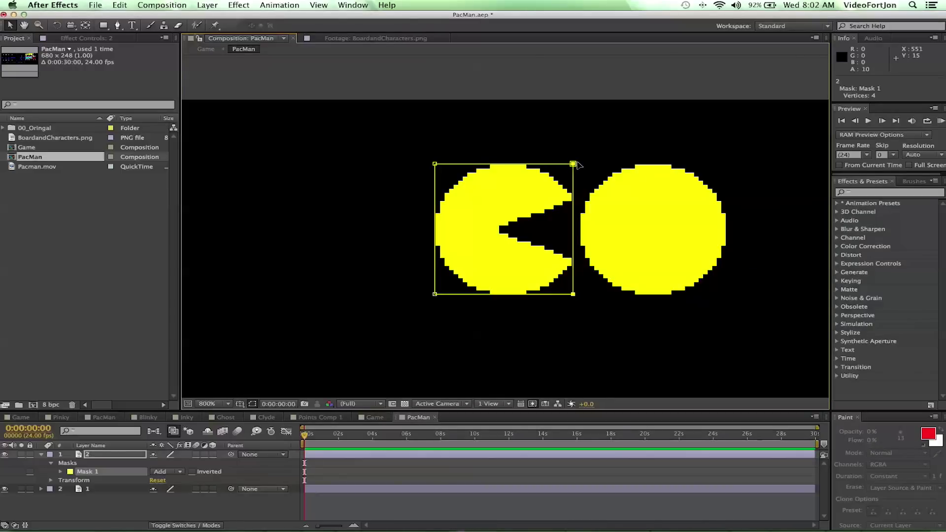
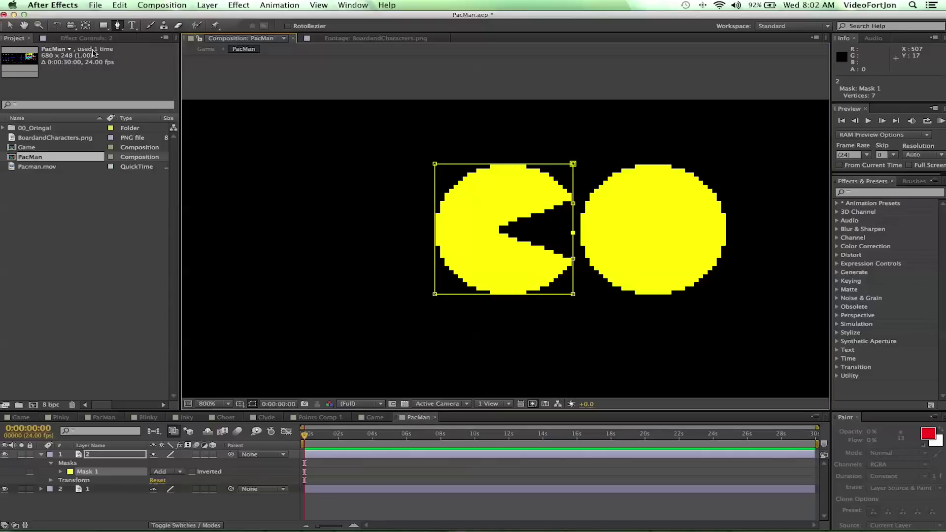
Pull the middle right-edge vertex of layer 2's mask into the mouth's inner corner and shift the lower-right vertex slightly inward
{"action": "left_click", "coordinate": [10, 25]}
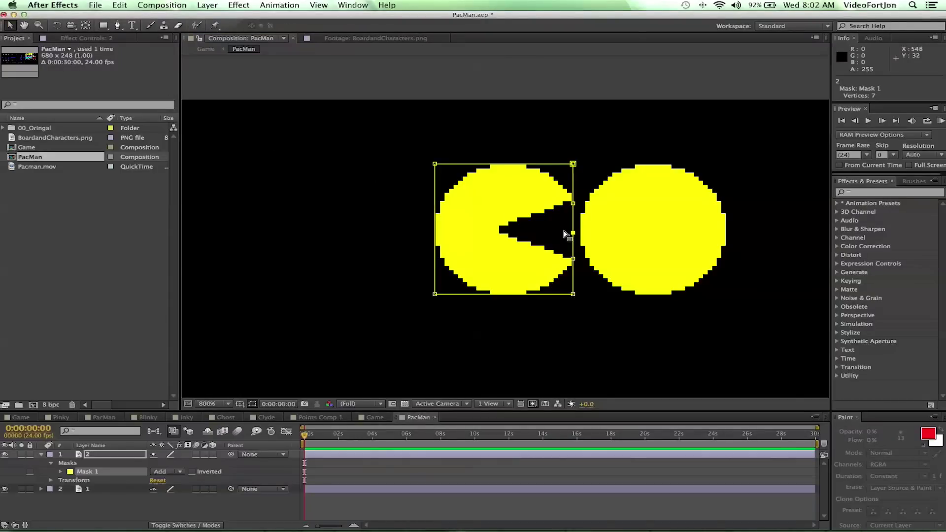
{"action": "left_click_drag", "start_coordinate": [574, 234], "coordinate": [502, 230]}
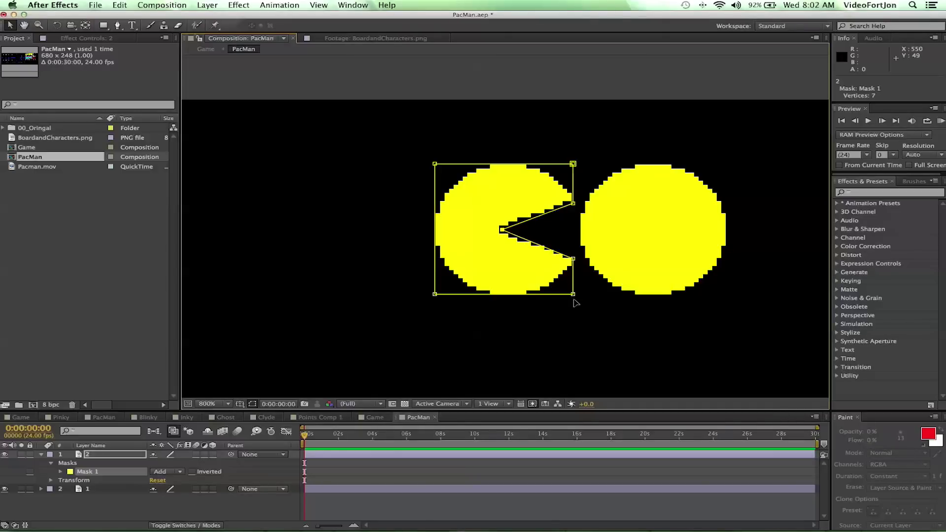
{"action": "left_click_drag", "start_coordinate": [573, 294], "coordinate": [568, 295]}
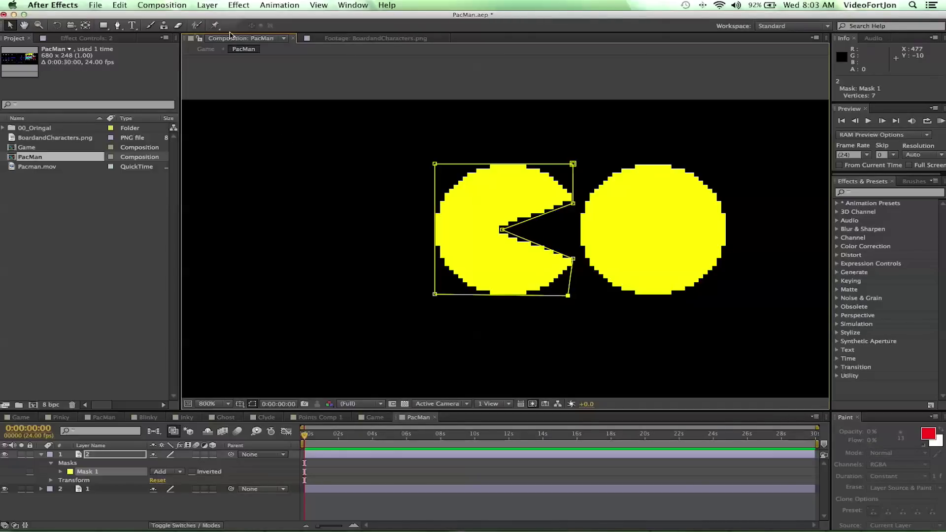
Add two vertices each along the top, left and bottom edges of layer 2's mask with the Pen tool
{"action": "left_click", "coordinate": [117, 25]}
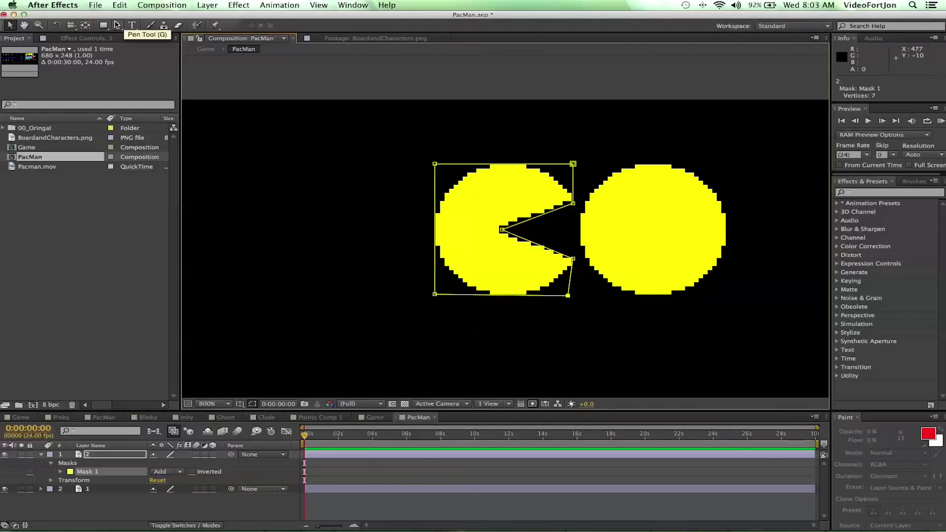
{"action": "left_click", "coordinate": [489, 165]}
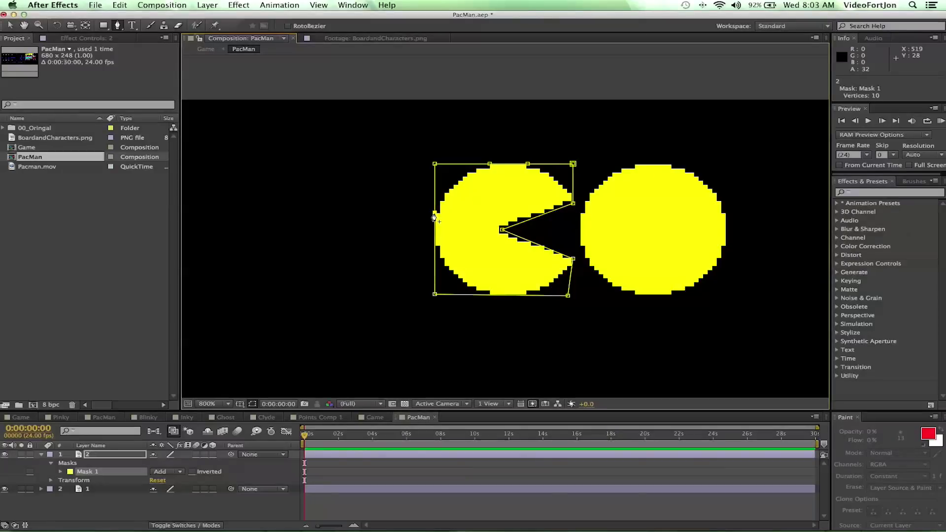
{"action": "left_click", "coordinate": [434, 246]}
{"action": "left_click", "coordinate": [490, 295]}
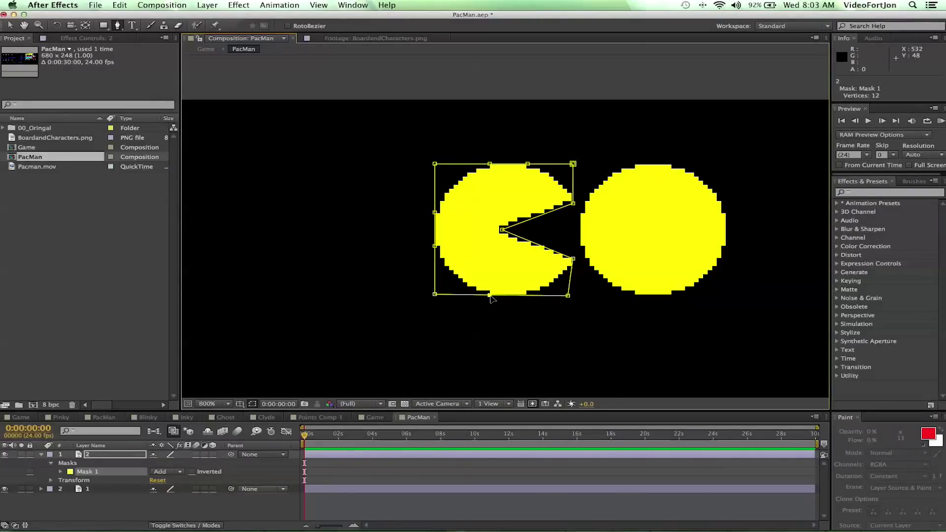
{"action": "left_click", "coordinate": [527, 295]}
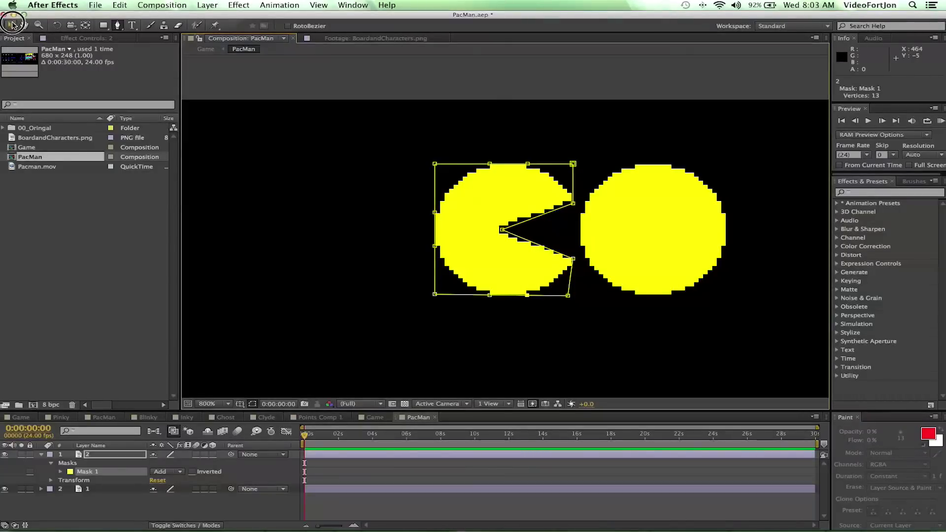
Pull the four corner vertices of layer 2's mask inward to follow the half-open Pac-Man's round outline
{"action": "left_click", "coordinate": [10, 25]}
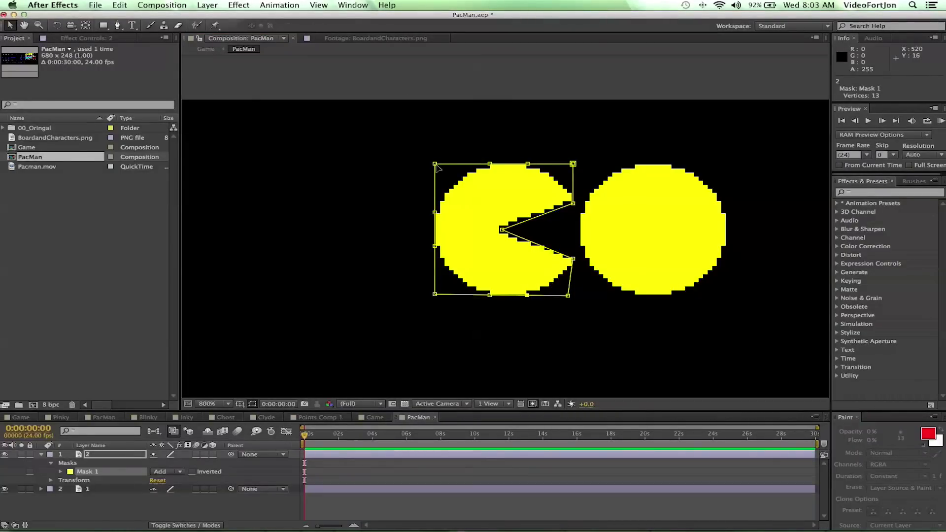
{"action": "left_click_drag", "start_coordinate": [435, 164], "coordinate": [449, 181]}
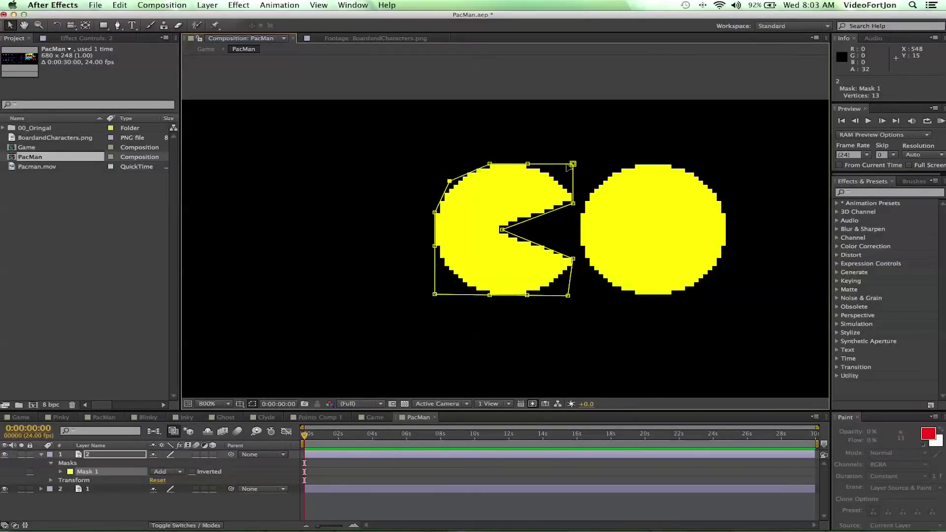
{"action": "left_click_drag", "start_coordinate": [573, 164], "coordinate": [556, 174]}
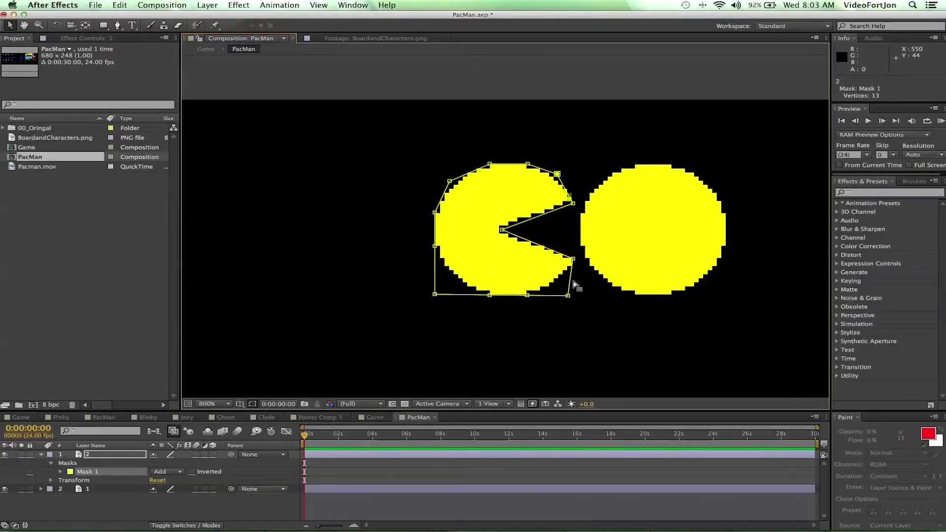
{"action": "left_click_drag", "start_coordinate": [568, 296], "coordinate": [556, 285]}
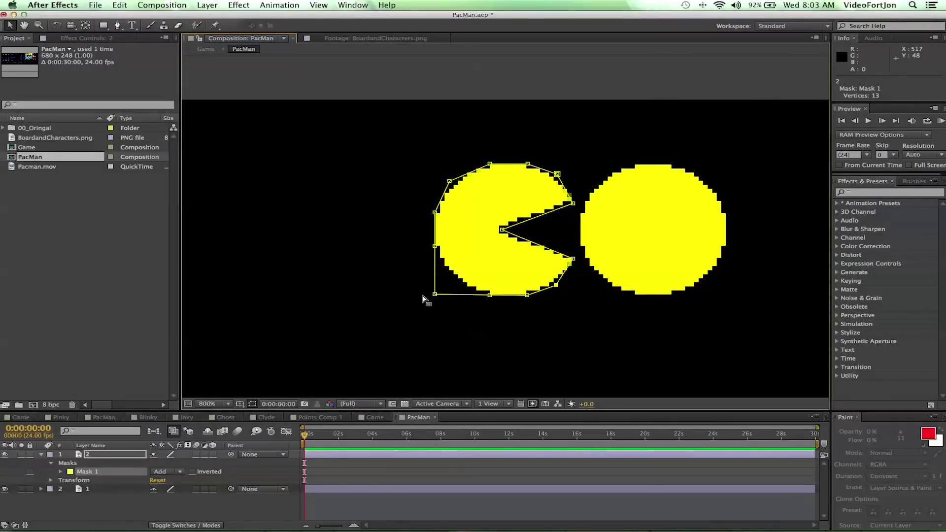
{"action": "left_click_drag", "start_coordinate": [434, 294], "coordinate": [448, 277]}
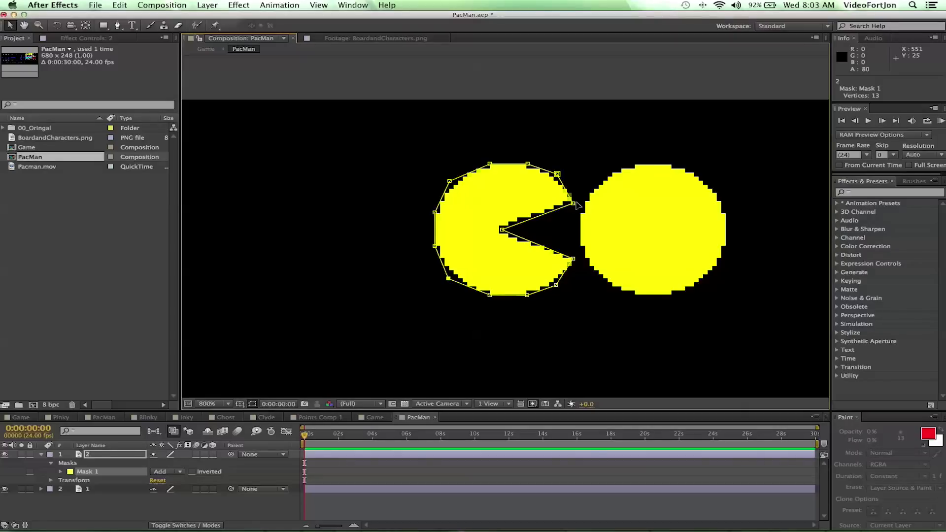
Move the upper and lower mouth-tip vertices of layer 2's mask slightly outward to include the full lip edges
{"action": "left_click_drag", "start_coordinate": [573, 203], "coordinate": [577, 199]}
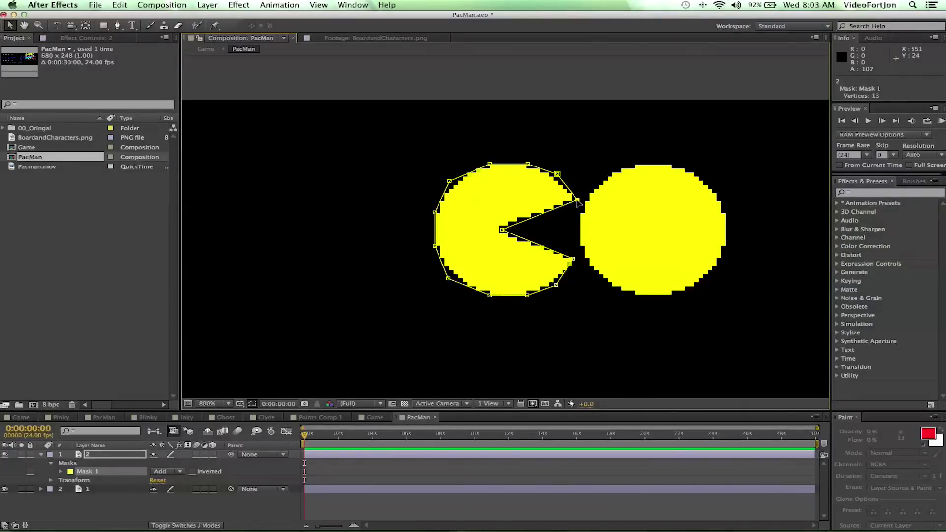
{"action": "left_click", "coordinate": [573, 259]}
{"action": "left_click_drag", "start_coordinate": [571, 258], "coordinate": [577, 259]}
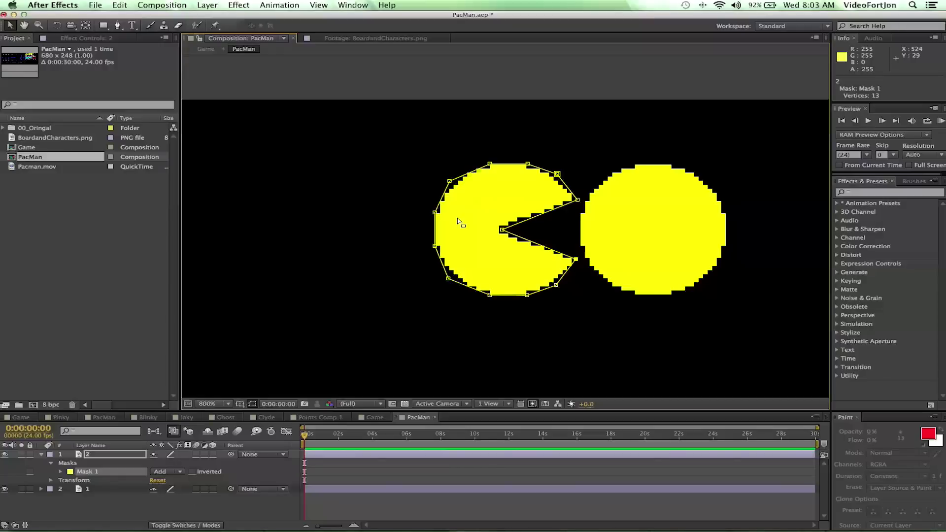
Duplicate layer 2 in the PacMan composition
{"action": "left_click", "coordinate": [100, 457]}
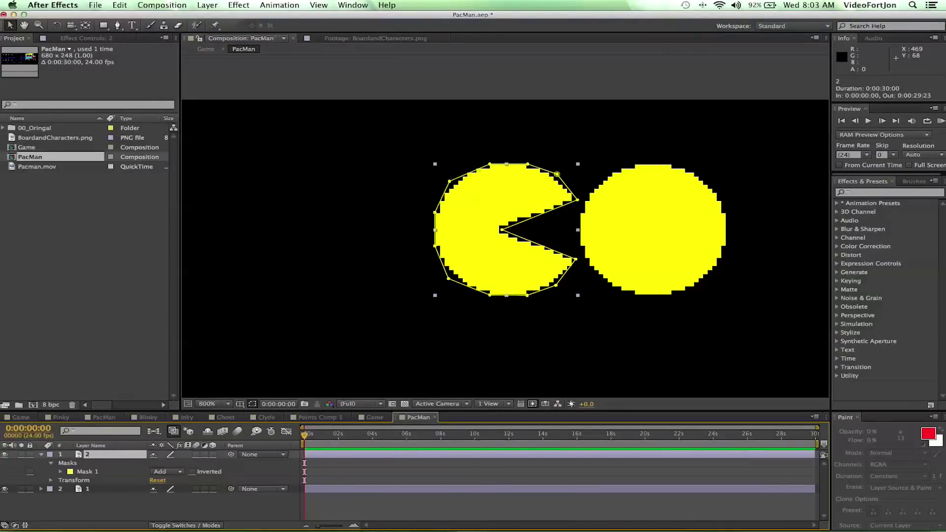
{"action": "left_click", "coordinate": [120, 5]}
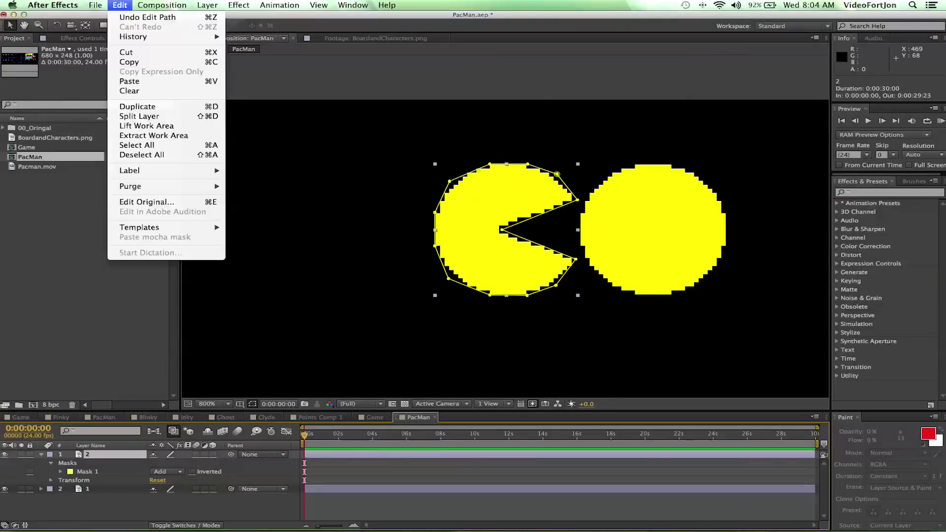
{"action": "left_click", "coordinate": [141, 107]}
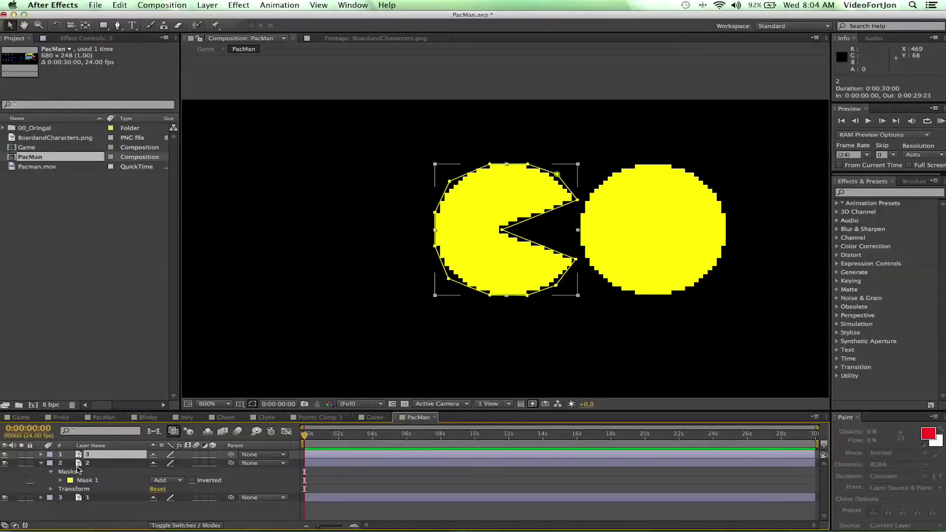
Reveal Mask 1 of layer 3 and move it left over the wide-open Pac-Man beside the half-open one
{"action": "left_click", "coordinate": [41, 454]}
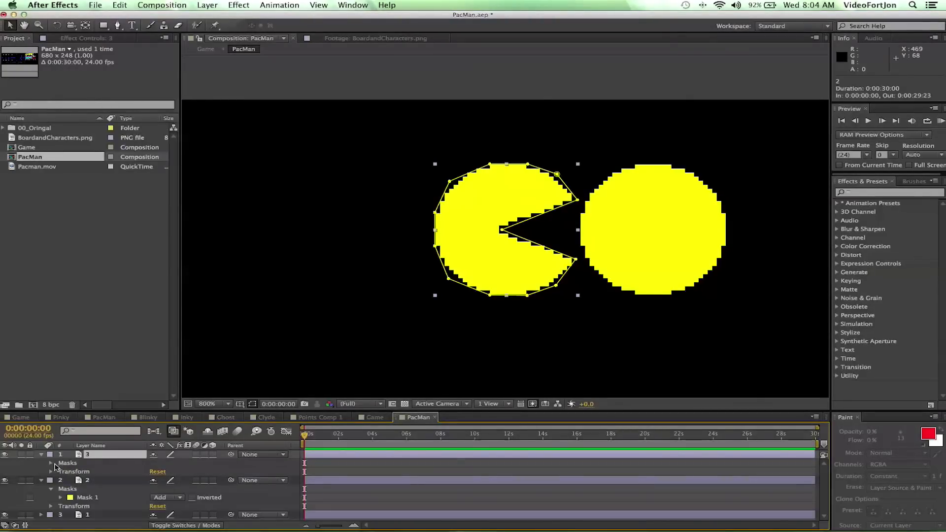
{"action": "key", "text": "F2"}
{"action": "left_click", "coordinate": [51, 463]}
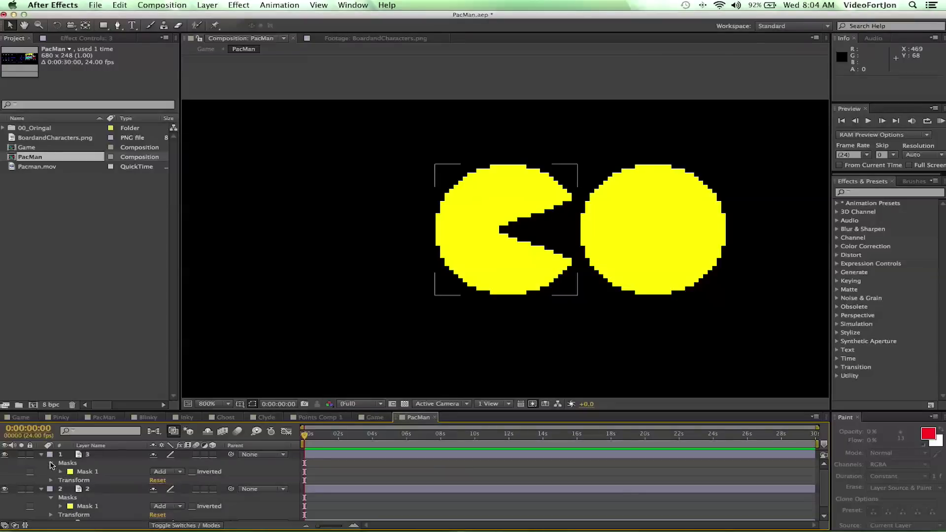
{"action": "left_click", "coordinate": [82, 472]}
{"action": "key", "text": "Left"}
{"action": "key", "text": "Left"}
{"action": "key", "text": "Left"}
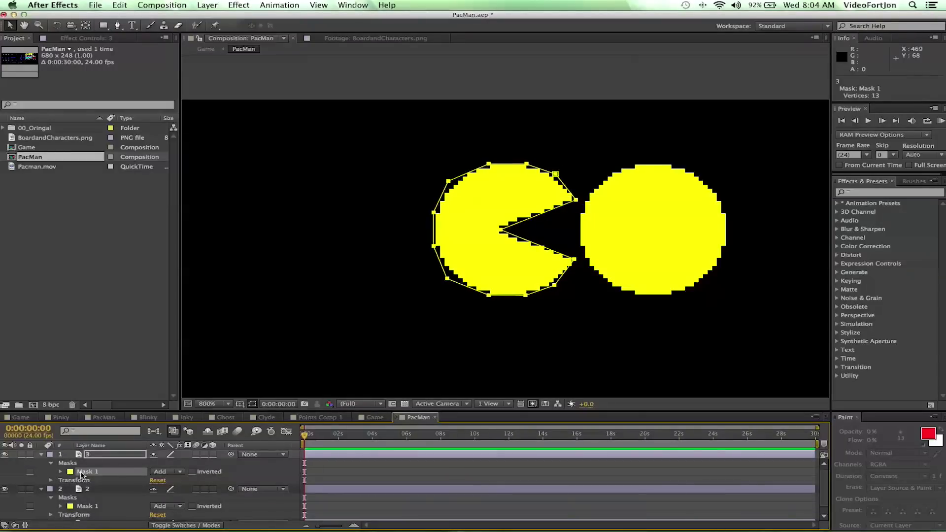
{"action": "key", "text": "Left"}
{"action": "key", "text": "Left"}
{"action": "key", "text": "Left"}
{"action": "key", "text": "Left"}
{"action": "key", "text": "Left"}
{"action": "key", "text": "Left"}
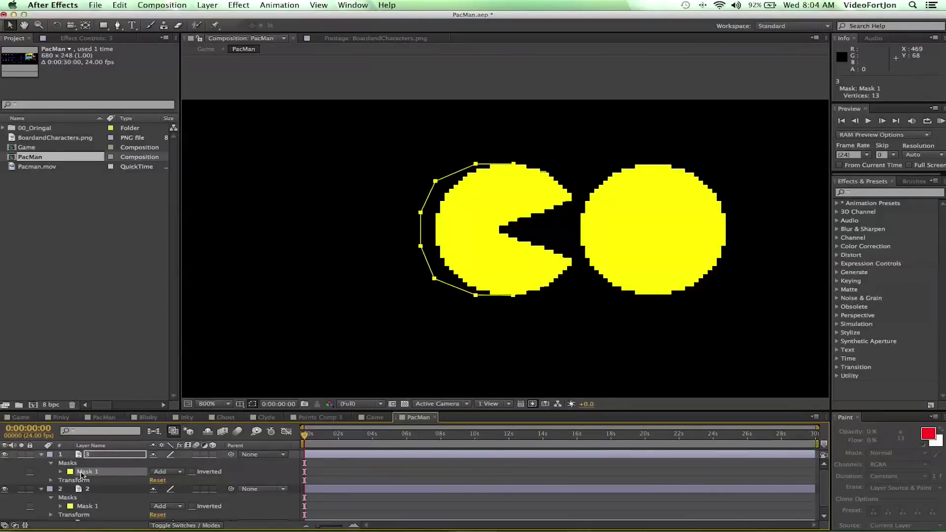
{"action": "key", "text": "Left"}
{"action": "key", "text": "Left"}
{"action": "key", "text": "Left"}
{"action": "key", "text": "Left"}
{"action": "key", "text": "Left"}
{"action": "key", "text": "Left"}
{"action": "key", "text": "Left"}
{"action": "key", "text": "Left"}
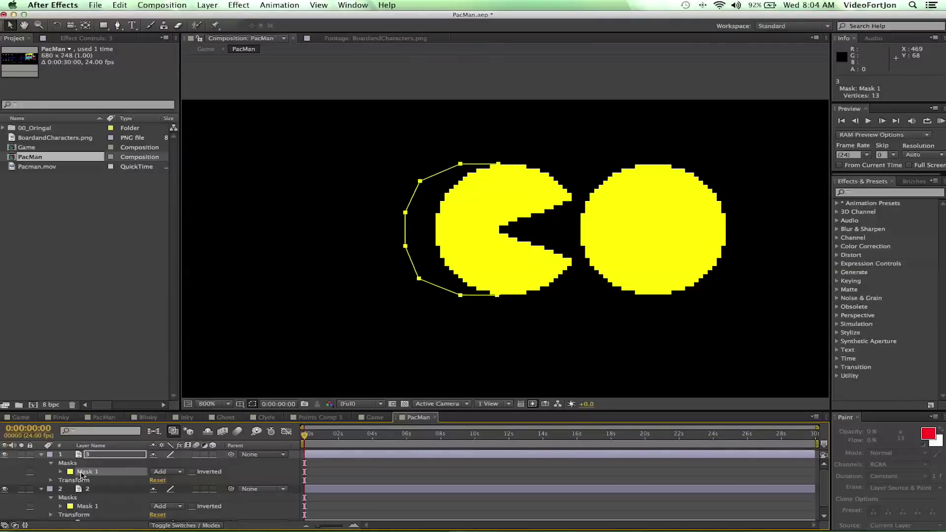
{"action": "key", "text": "Left"}
{"action": "key", "text": "Left"}
{"action": "key", "text": "Left"}
{"action": "key", "text": "Left"}
{"action": "key", "text": "Left"}
{"action": "key", "text": "Left"}
{"action": "key", "text": "Left"}
{"action": "key", "text": "Left"}
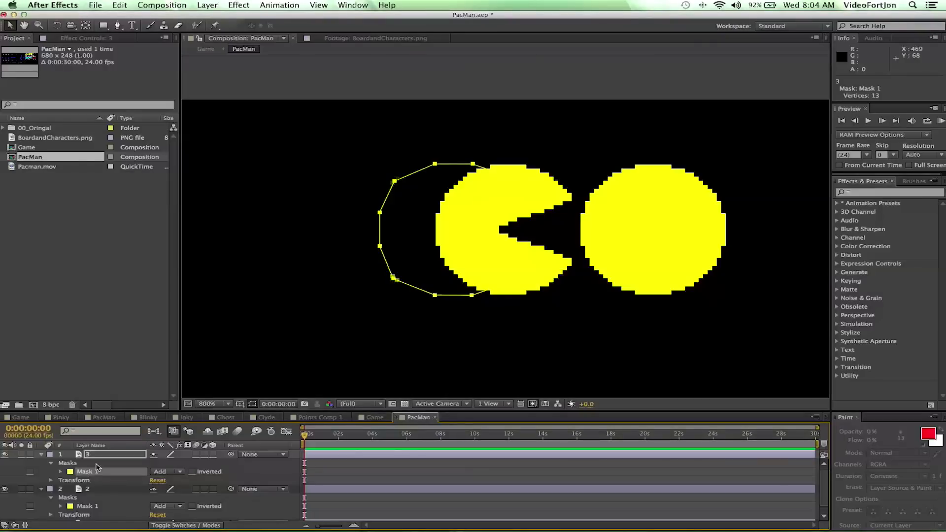
{"action": "left_click", "coordinate": [413, 172]}
{"action": "left_click_drag", "start_coordinate": [445, 165], "coordinate": [353, 166]}
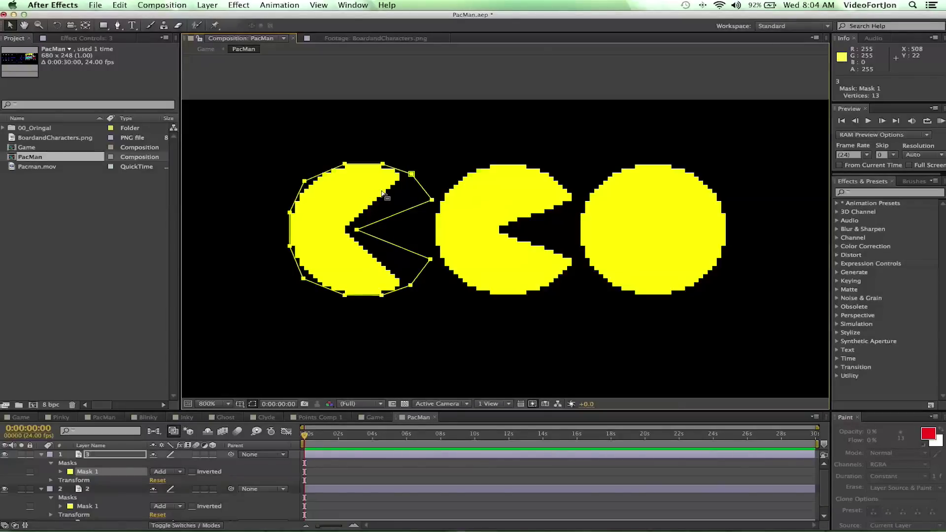
Delete the two outer vertices above and below the mouth opening from layer 3's mask with the Pen tool
{"action": "left_click", "coordinate": [117, 26]}
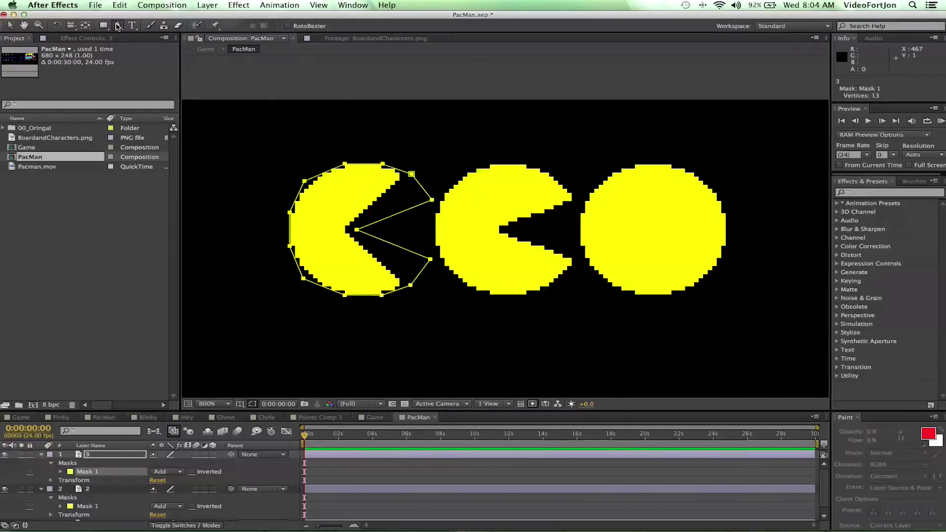
{"action": "left_click", "coordinate": [412, 175]}
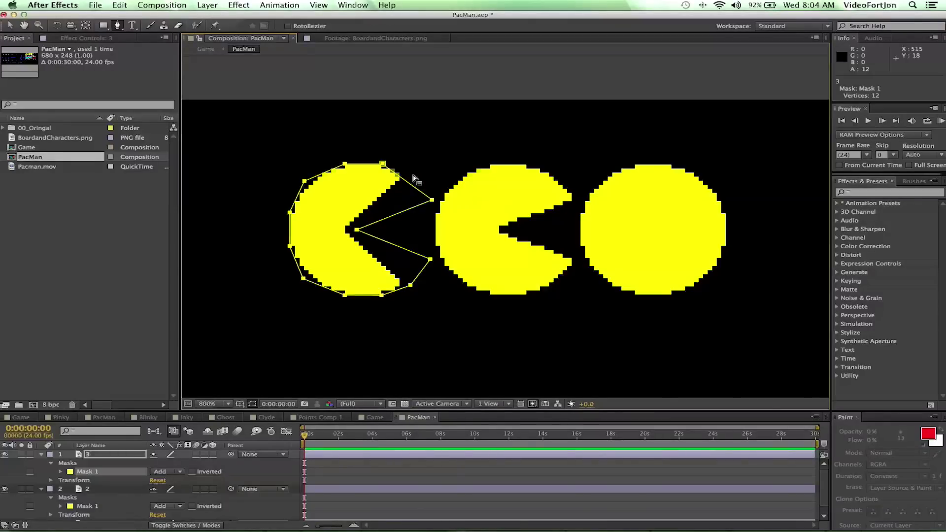
{"action": "left_click", "coordinate": [410, 286]}
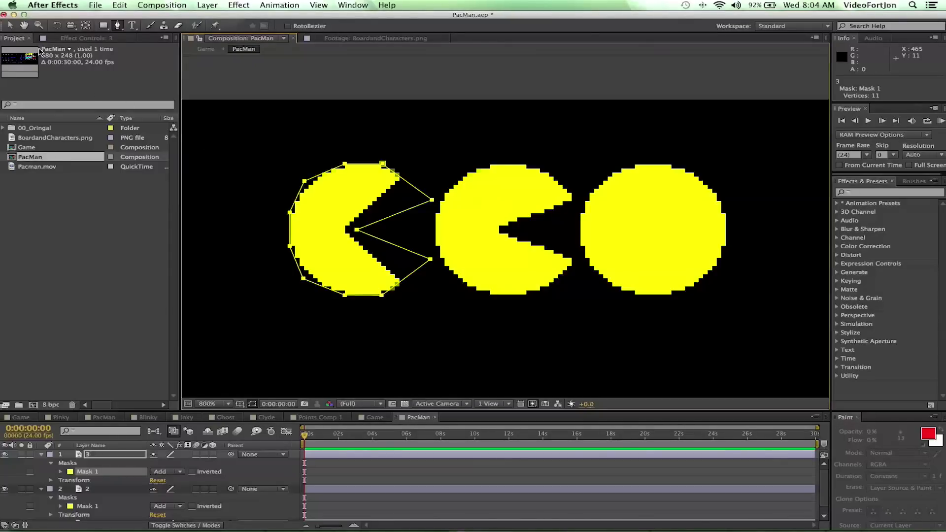
Move the two mouth-tip vertices of layer 3's mask onto the wide-open Pac-Man's lip ends, and collapse the properties of layers 3 and 2
{"action": "key", "text": "v"}
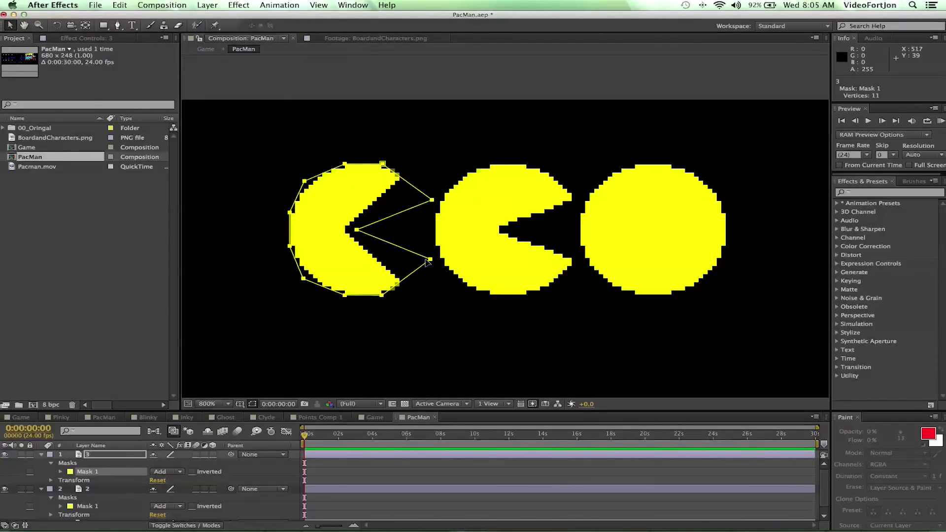
{"action": "left_click_drag", "start_coordinate": [427, 263], "coordinate": [423, 276]}
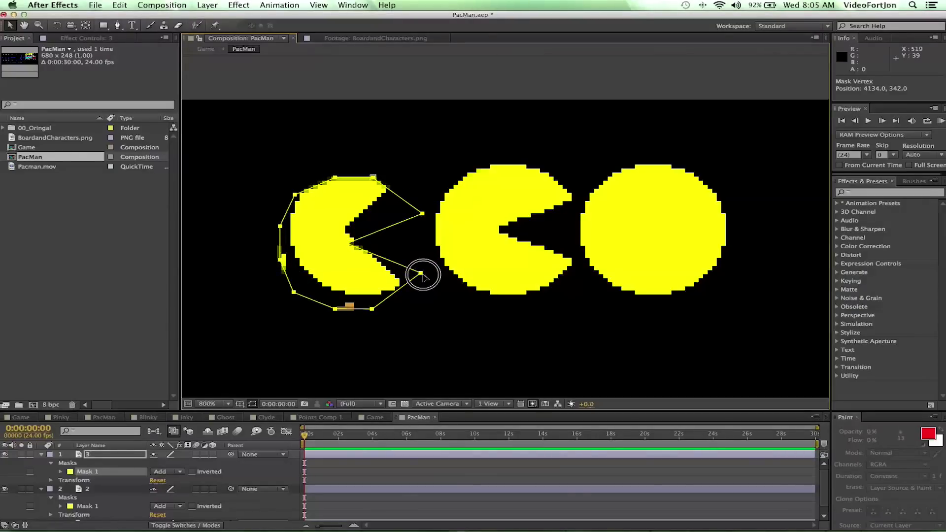
{"action": "key", "text": "super+z"}
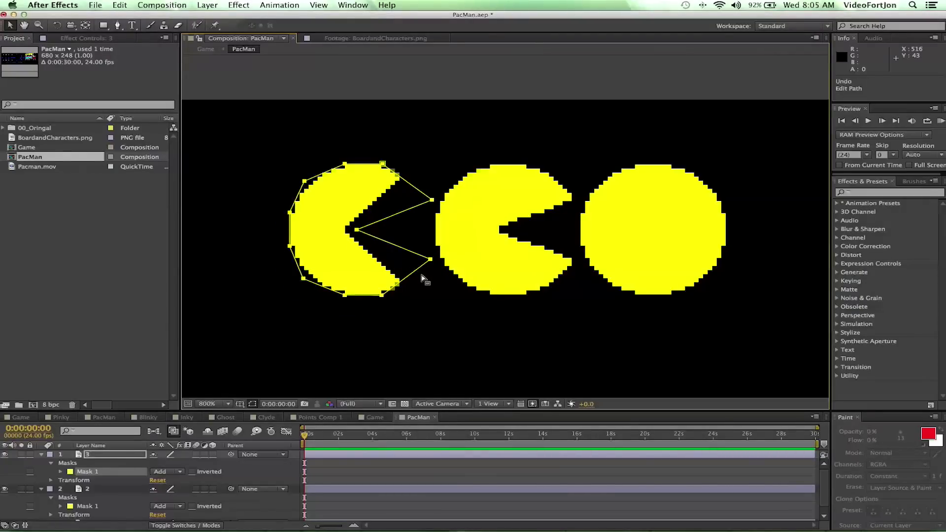
{"action": "left_click", "coordinate": [379, 267]}
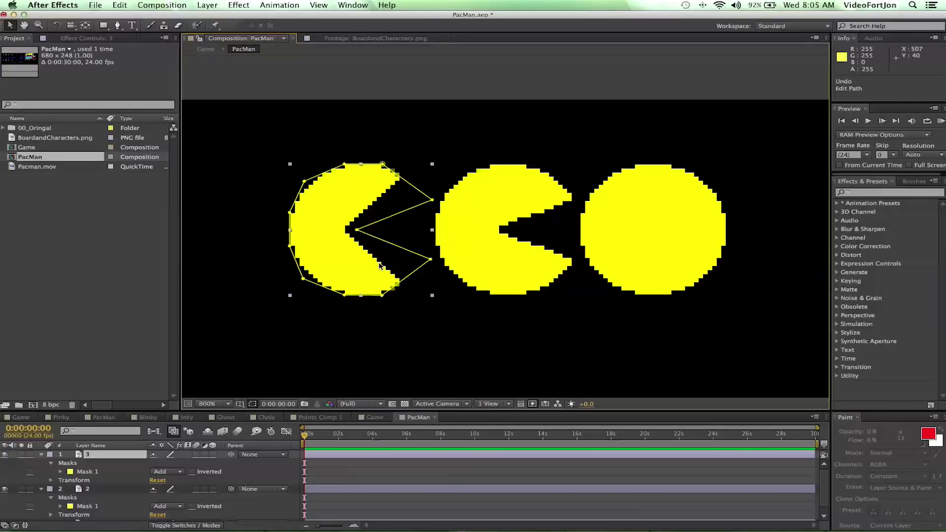
{"action": "left_click", "coordinate": [431, 259]}
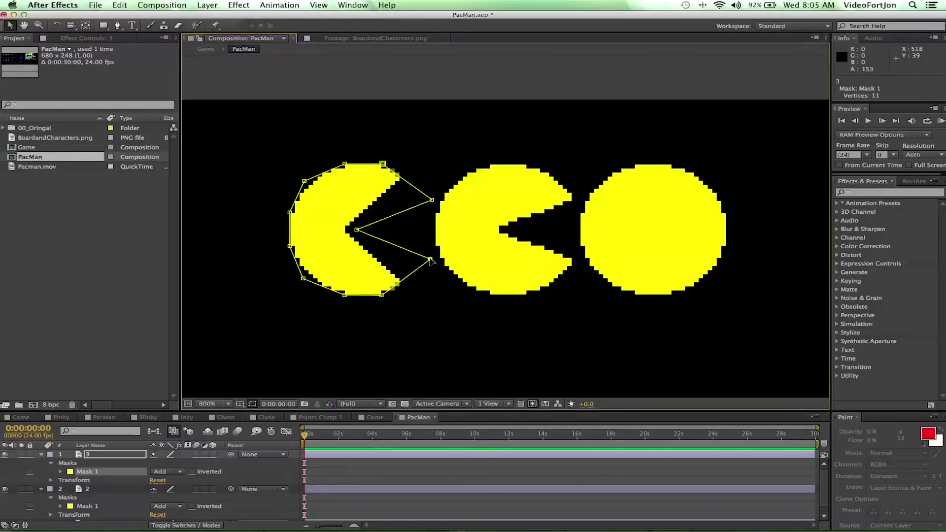
{"action": "left_click_drag", "start_coordinate": [431, 260], "coordinate": [406, 285]}
{"action": "left_click_drag", "start_coordinate": [432, 201], "coordinate": [407, 176]}
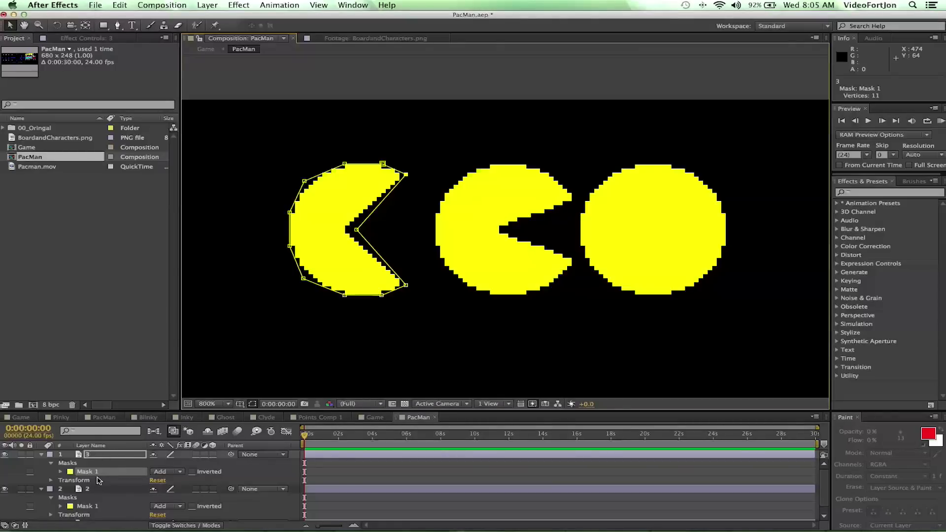
{"action": "left_click", "coordinate": [41, 454]}
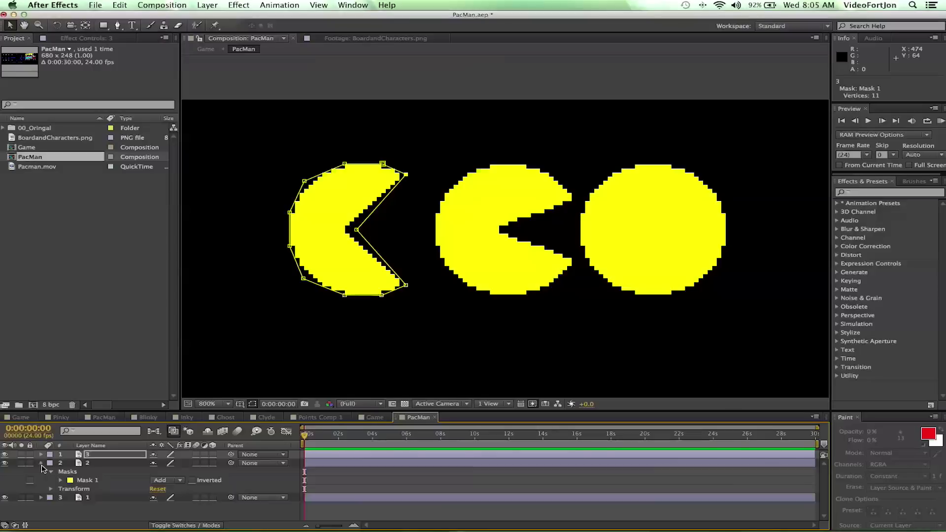
{"action": "left_click", "coordinate": [42, 464]}
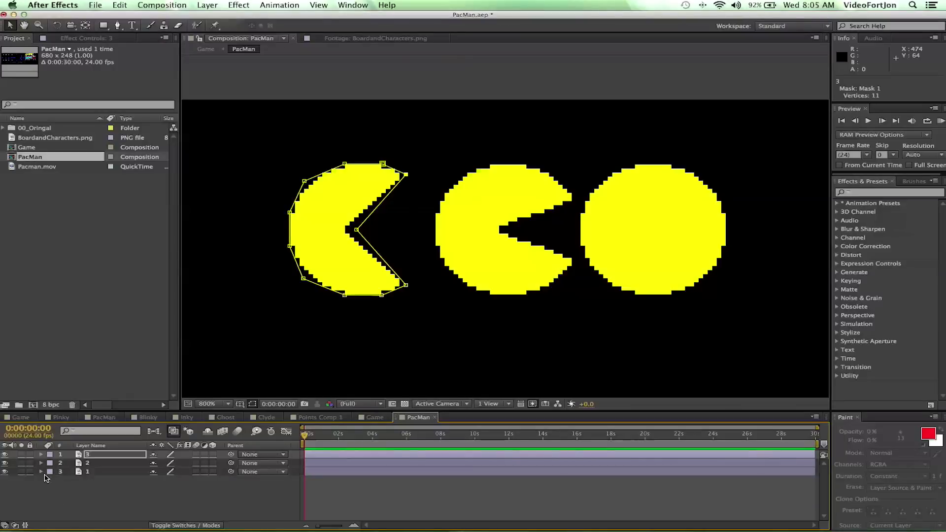
Move layer 1's anchor point to the centre of the closed Pac-Man circle with the Pan Behind tool
{"action": "left_click", "coordinate": [91, 472]}
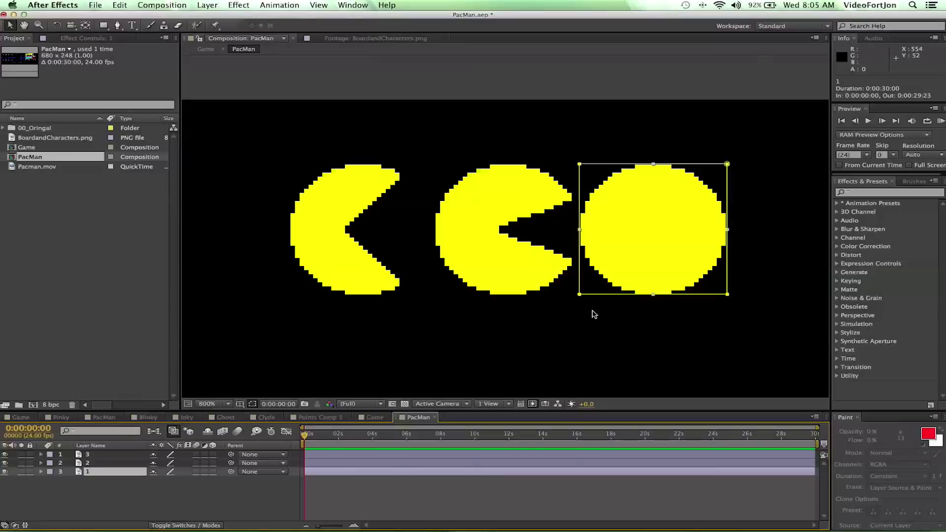
{"action": "key", "text": "comma"}
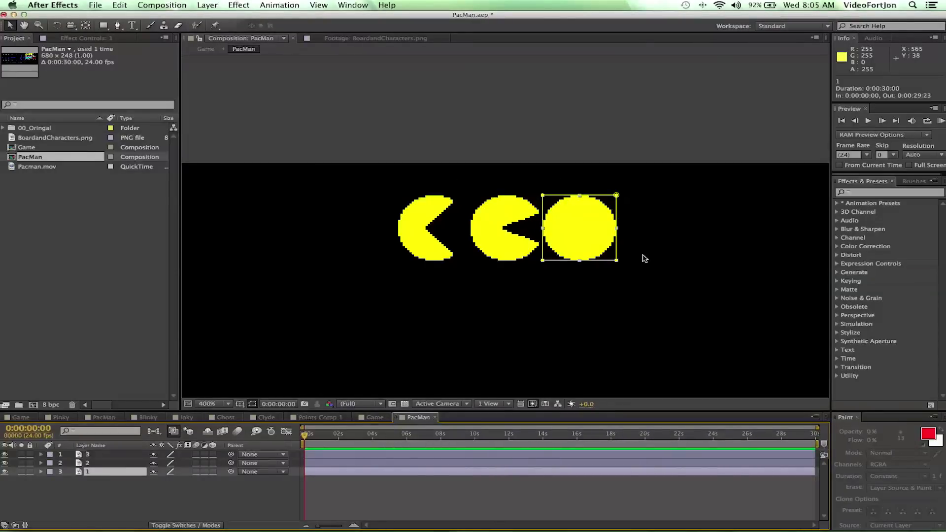
{"action": "key", "text": "comma"}
{"action": "key", "text": "comma"}
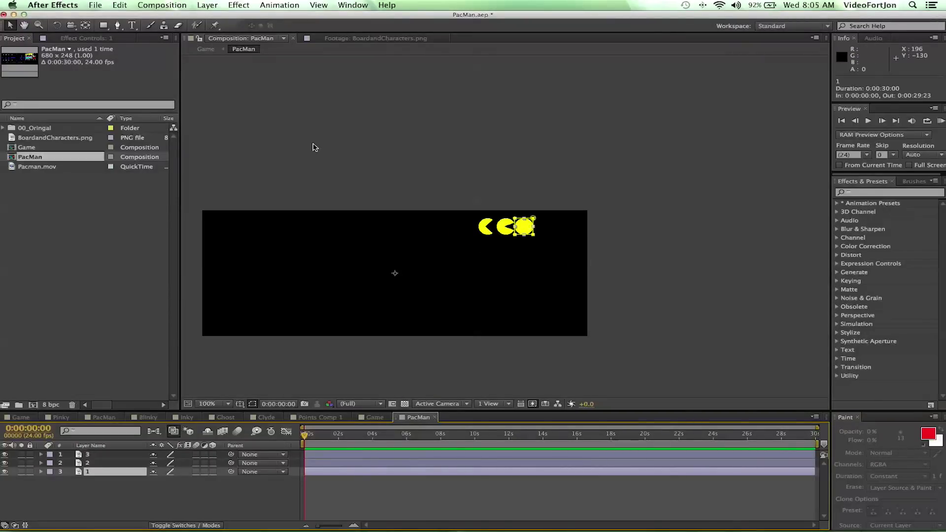
{"action": "left_click", "coordinate": [85, 25]}
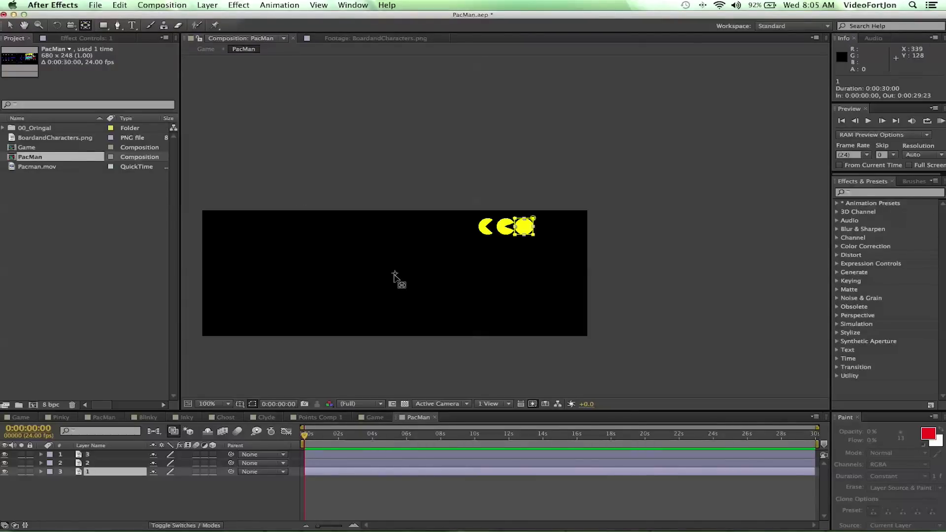
{"action": "left_click_drag", "start_coordinate": [395, 272], "coordinate": [525, 228]}
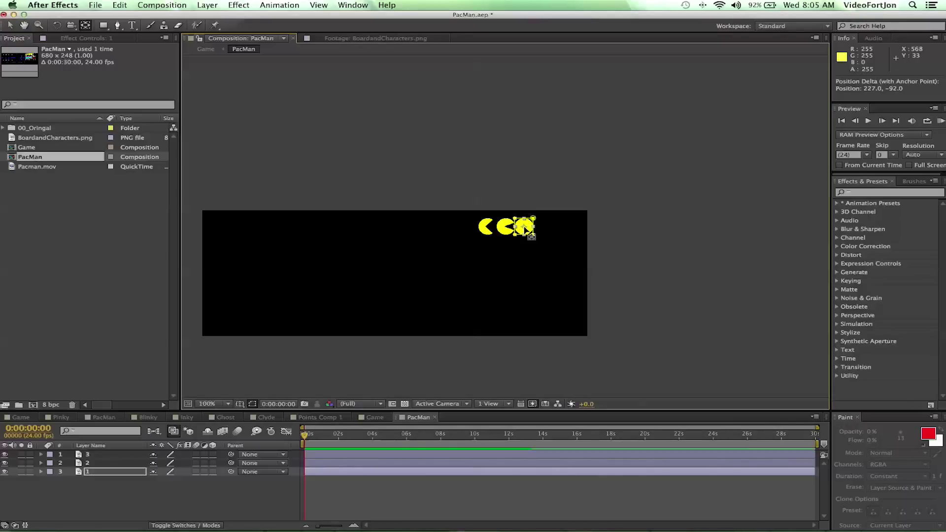
{"action": "scroll", "coordinate": [525, 228], "scroll_direction": "up", "scroll_amount": 2}
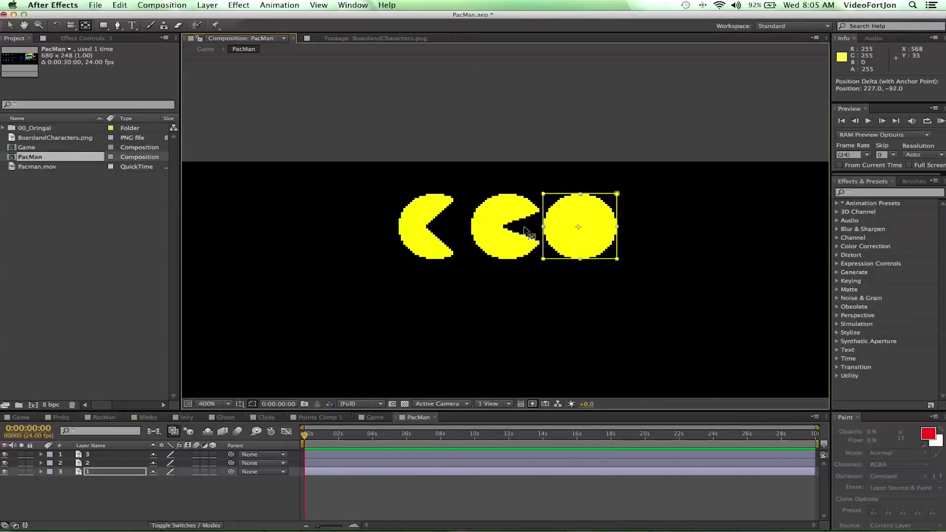
{"action": "scroll", "coordinate": [525, 229], "scroll_direction": "up", "scroll_amount": 1}
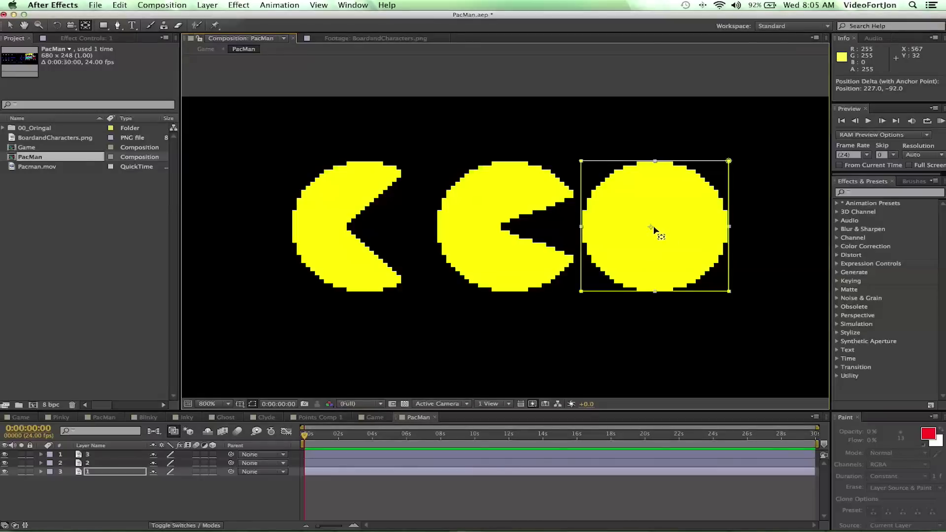
{"action": "left_click_drag", "start_coordinate": [651, 228], "coordinate": [654, 229]}
{"action": "left_click_drag", "start_coordinate": [654, 227], "coordinate": [654, 228]}
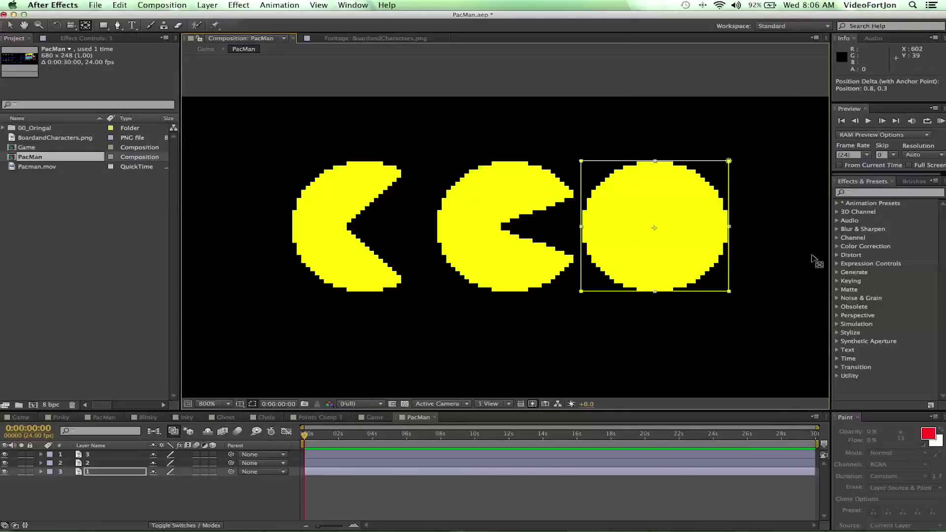
Move layer 2's anchor point to the centre of the half-open Pac-Man with the Pan Behind tool
{"action": "left_click", "coordinate": [86, 463]}
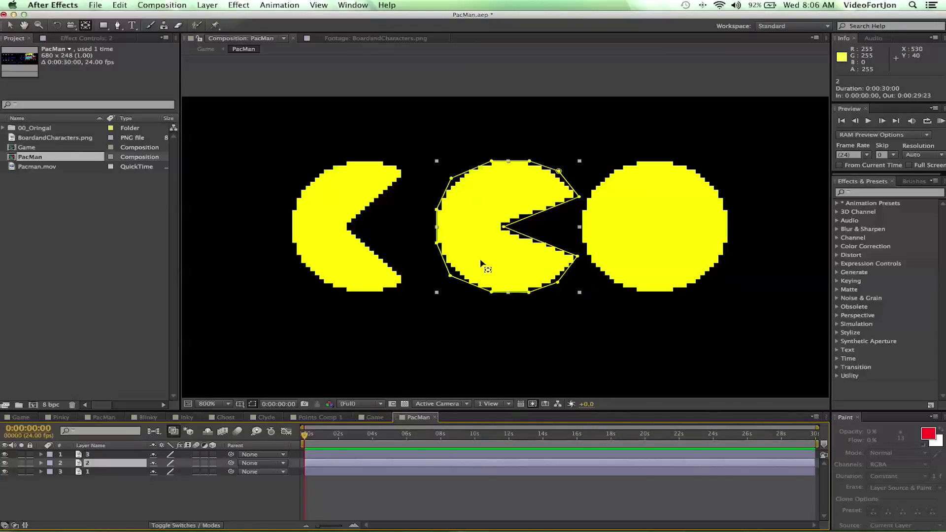
{"action": "key", "text": "comma"}
{"action": "key", "text": "comma"}
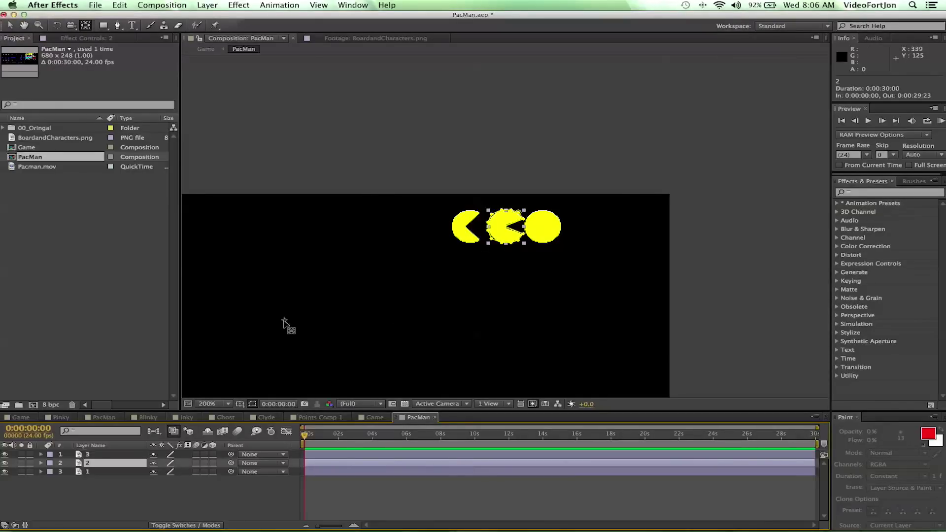
{"action": "left_click_drag", "start_coordinate": [285, 323], "coordinate": [508, 228]}
{"action": "scroll", "coordinate": [507, 229], "scroll_direction": "up", "scroll_amount": 3}
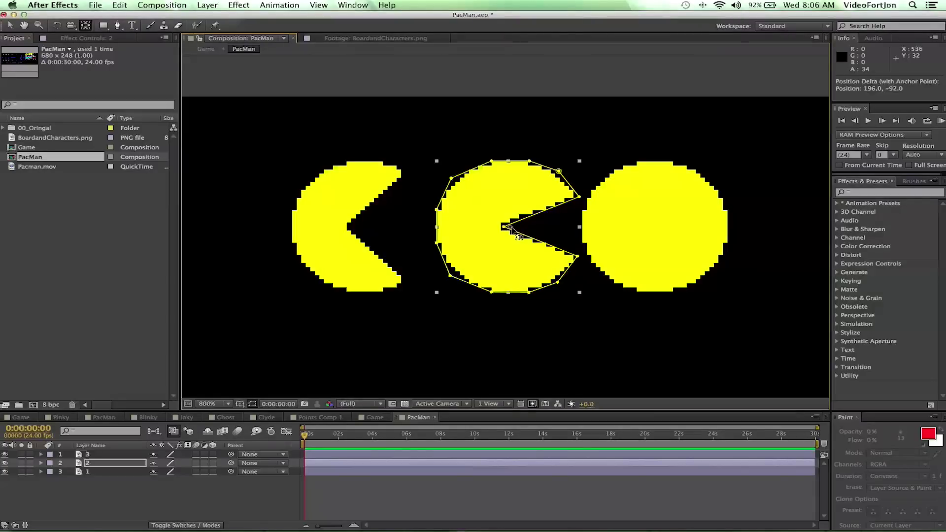
{"action": "left_click_drag", "start_coordinate": [510, 228], "coordinate": [512, 235]}
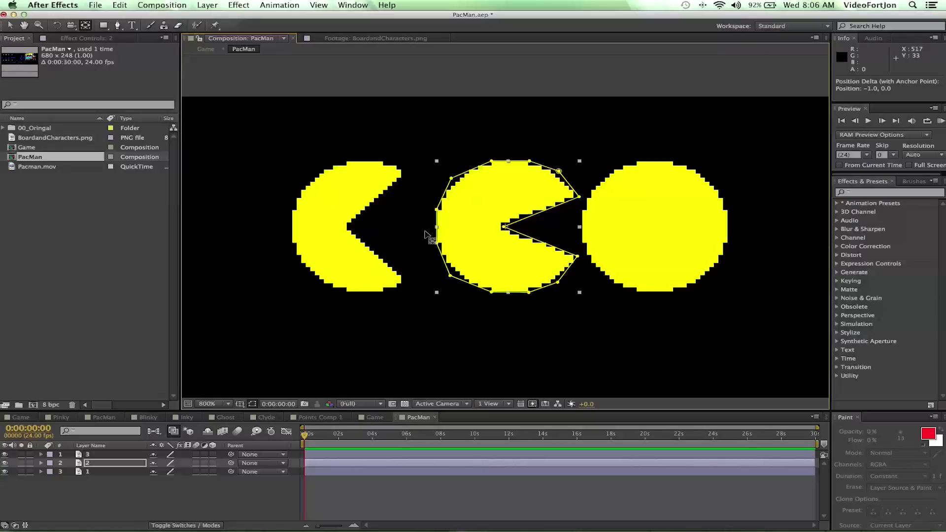
Move layer 3's anchor point onto the inner mouth corner of the wide-open Pac-Man with the Pan Behind tool
{"action": "left_click", "coordinate": [86, 454]}
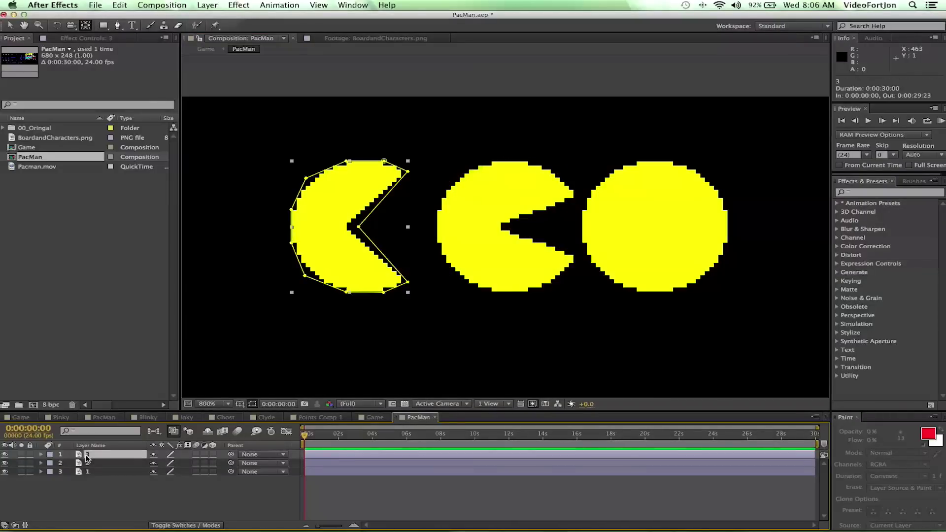
{"action": "key", "text": "h"}
{"action": "left_click_drag", "start_coordinate": [281, 365], "coordinate": [540, 202]}
{"action": "key", "text": "comma"}
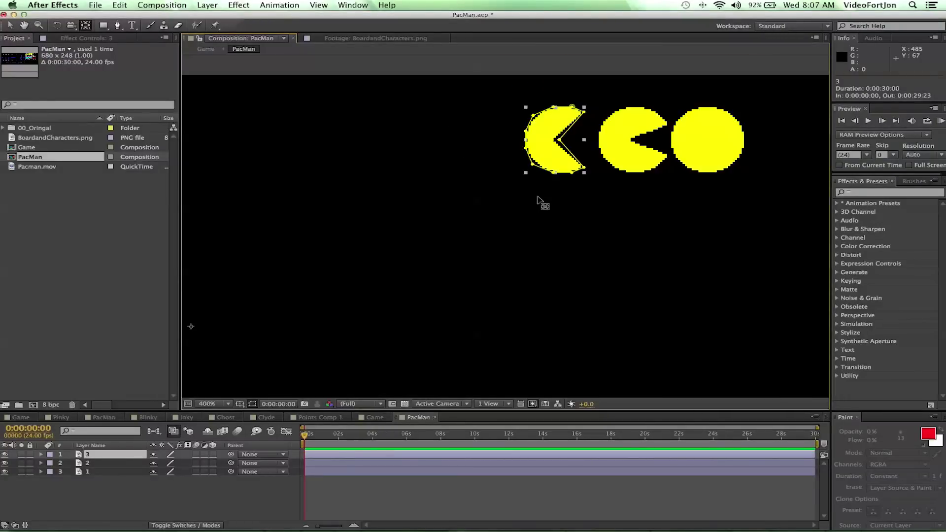
{"action": "key", "text": "y"}
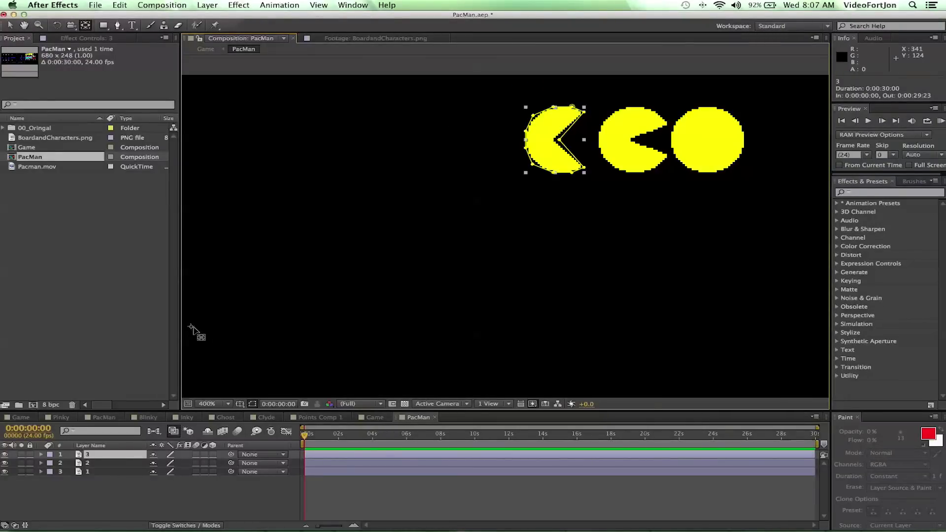
{"action": "left_click_drag", "start_coordinate": [191, 328], "coordinate": [470, 239]}
{"action": "key", "text": "period"}
{"action": "key", "text": "h"}
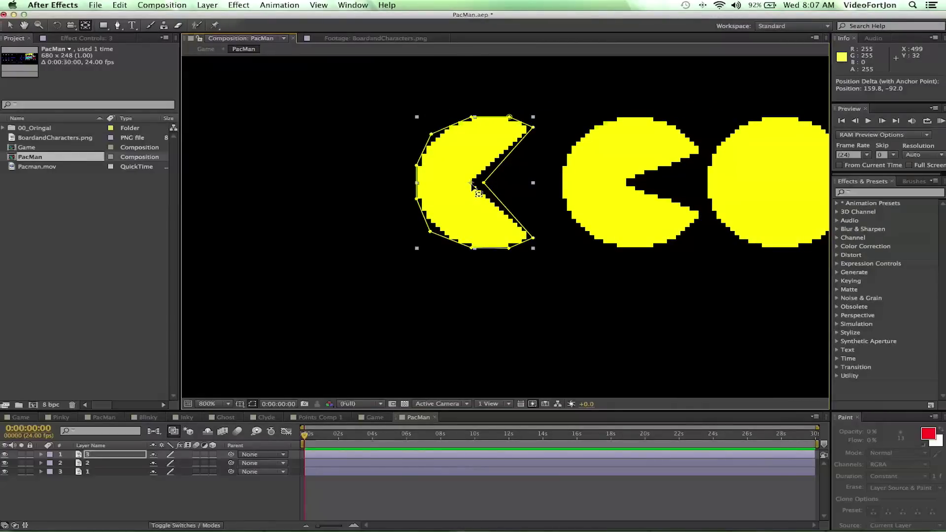
{"action": "left_click_drag", "start_coordinate": [477, 190], "coordinate": [479, 191]}
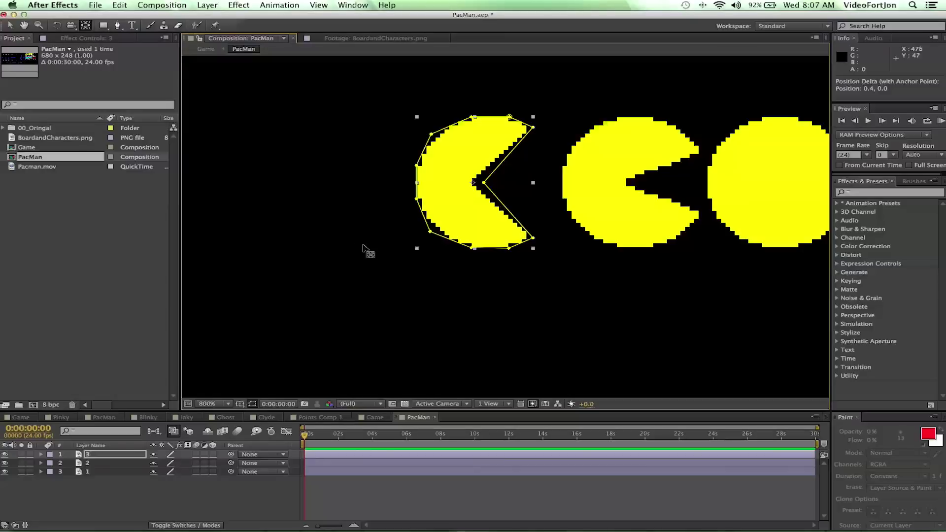
Move layer 2's half-open Pac-Man horizontally onto the closed Pac-Man with the Selection tool, at about position 567.4, 32.0
{"action": "key", "text": "space"}
{"action": "left_click_drag", "start_coordinate": [618, 269], "coordinate": [466, 277]}
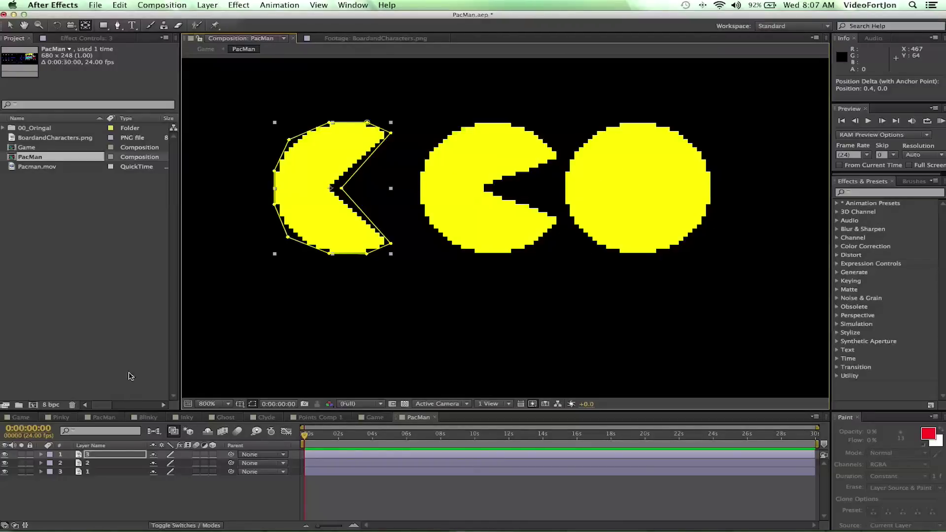
{"action": "left_click", "coordinate": [84, 473]}
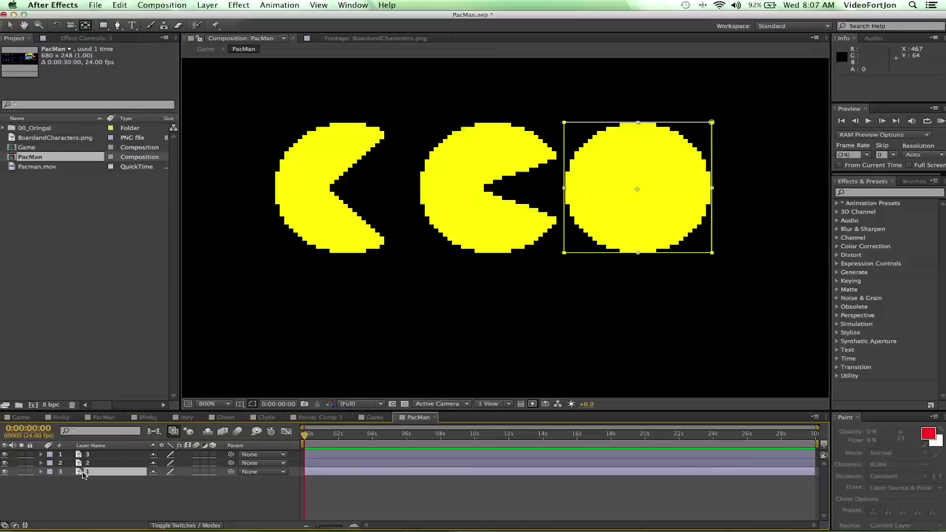
{"action": "left_click", "coordinate": [88, 465]}
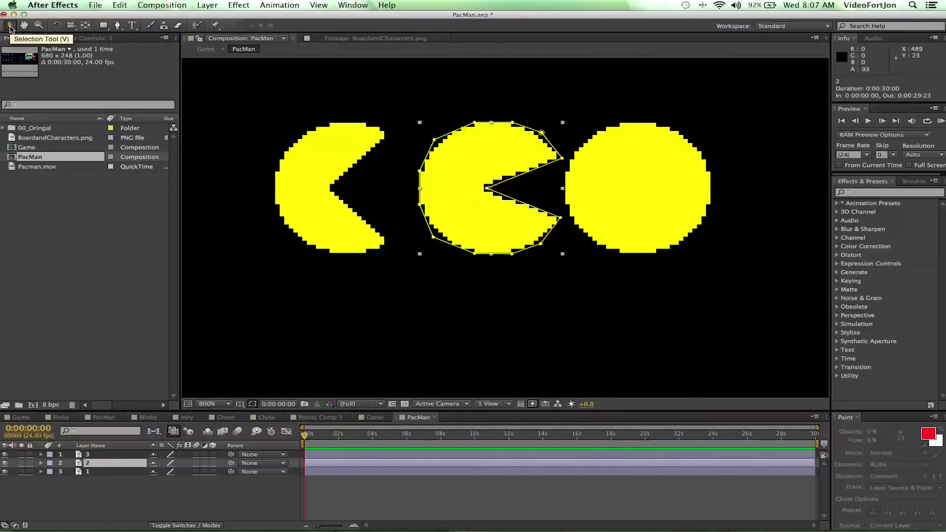
{"action": "left_click_drag", "start_coordinate": [489, 158], "coordinate": [636, 162]}
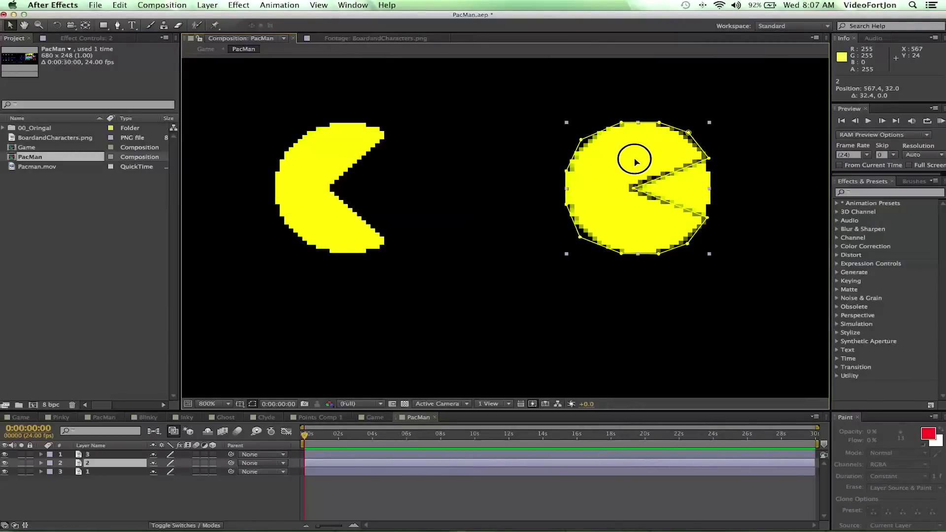
{"action": "left_click", "coordinate": [635, 161]}
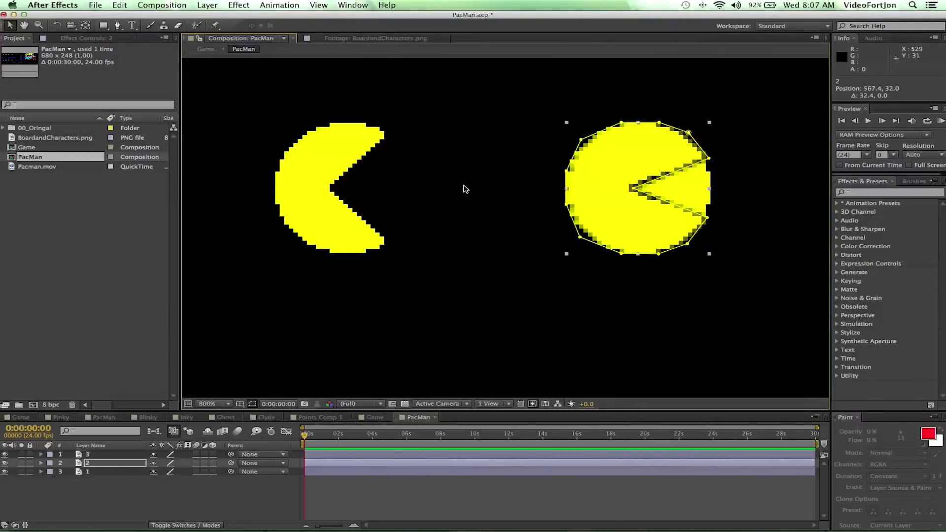
Nudge layer 2 in small increments to position 568.0, 32.0 over the closed Pac-Man
{"action": "key", "text": "Right"}
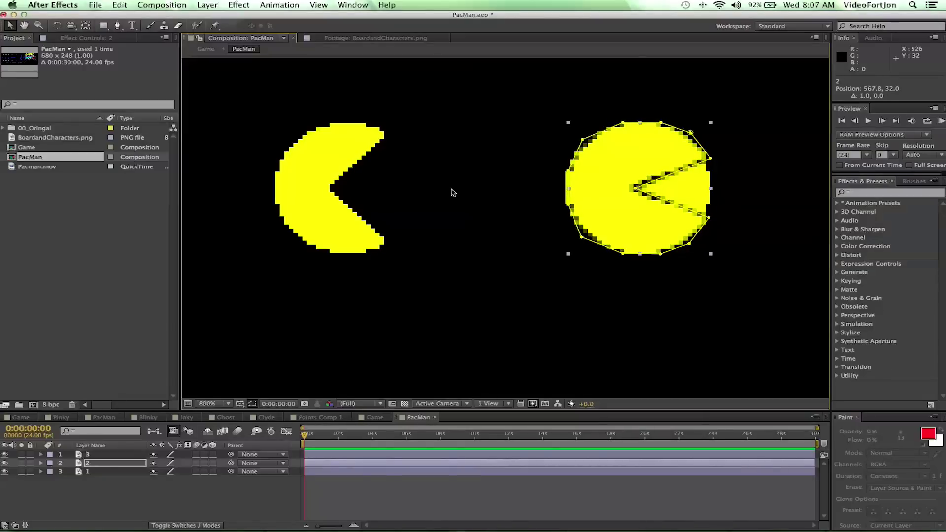
{"action": "key", "text": "Right"}
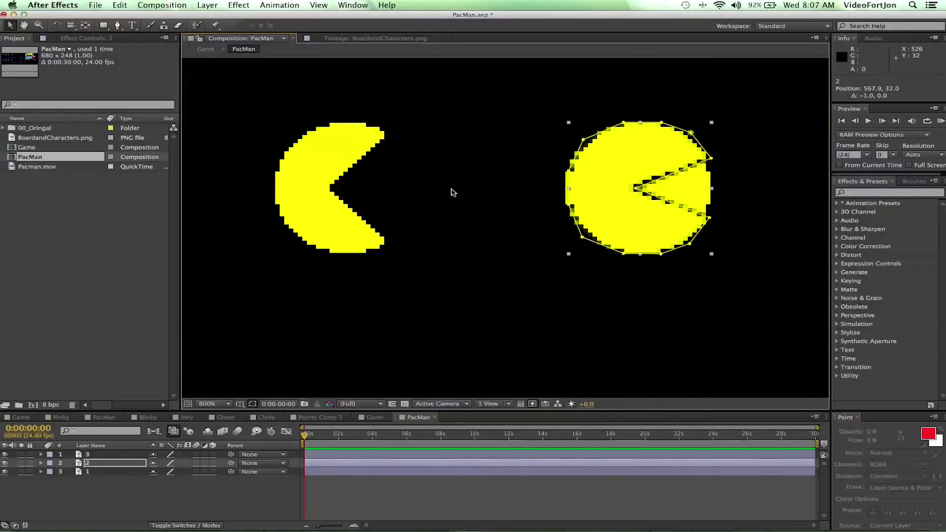
{"action": "key", "text": "Up"}
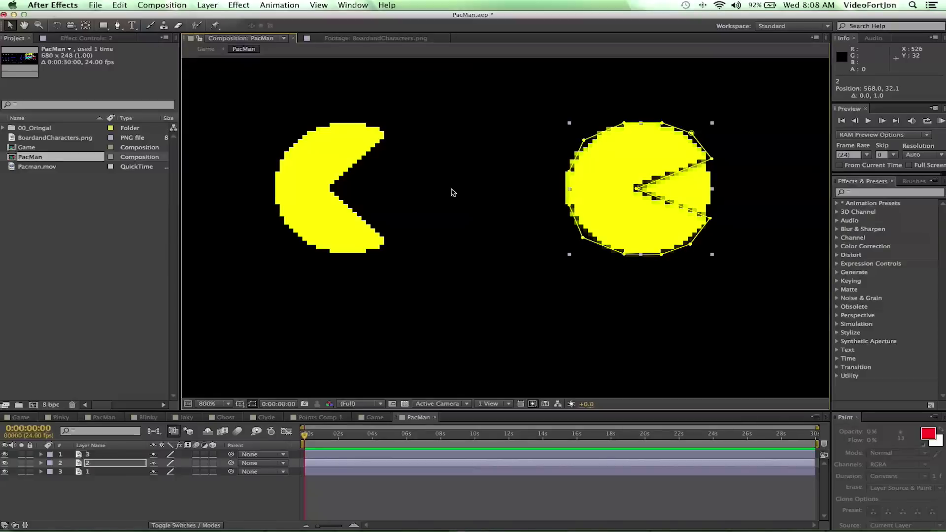
{"action": "key", "text": "Down"}
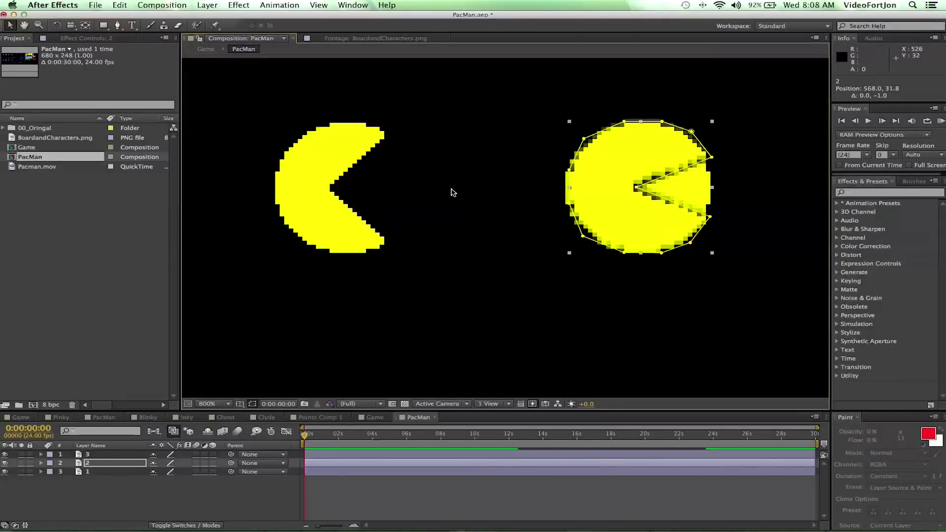
{"action": "key", "text": "Up"}
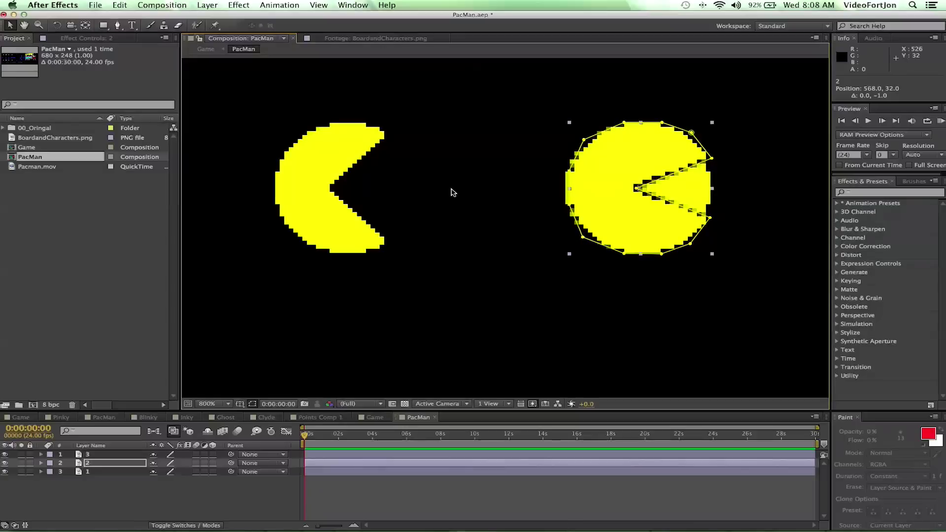
{"action": "key", "text": "Right"}
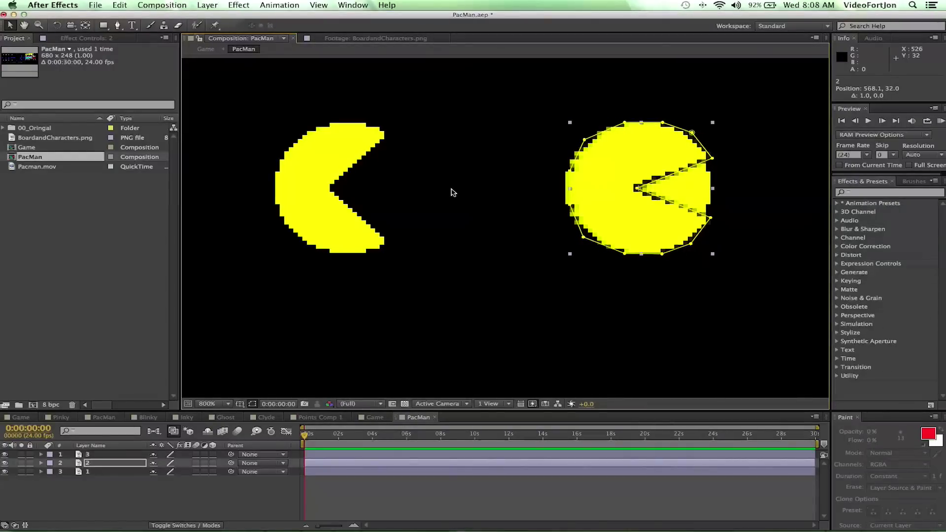
{"action": "key", "text": "Right"}
{"action": "key", "text": "Left"}
{"action": "key", "text": "Left"}
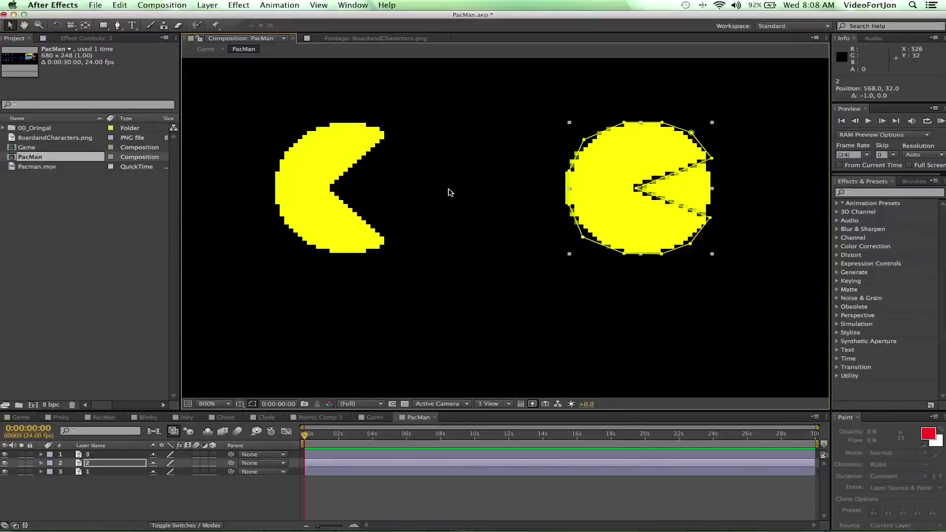
Move layer 3's wide-open Pac-Man horizontally onto the other two sprites, at position 564.0, 32.0
{"action": "left_click", "coordinate": [90, 455]}
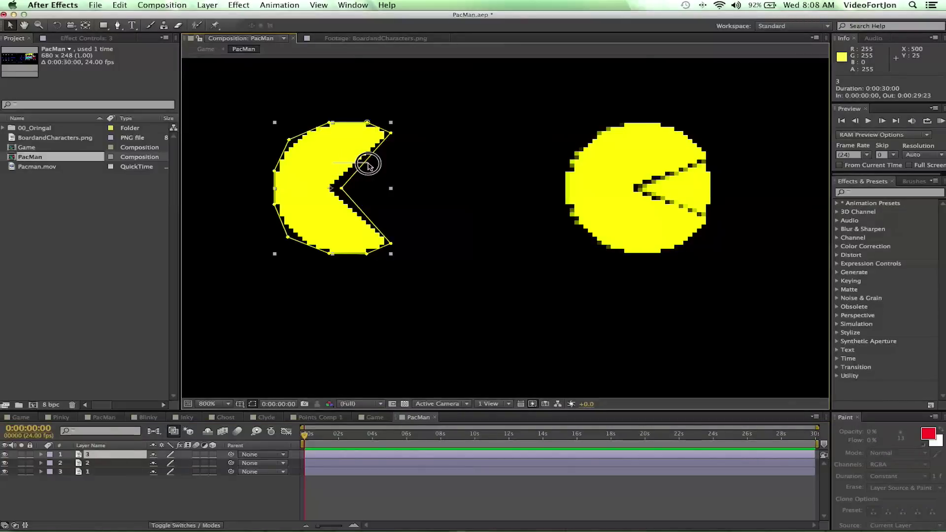
{"action": "left_click_drag", "start_coordinate": [311, 158], "coordinate": [600, 193]}
{"action": "key", "text": "Return"}
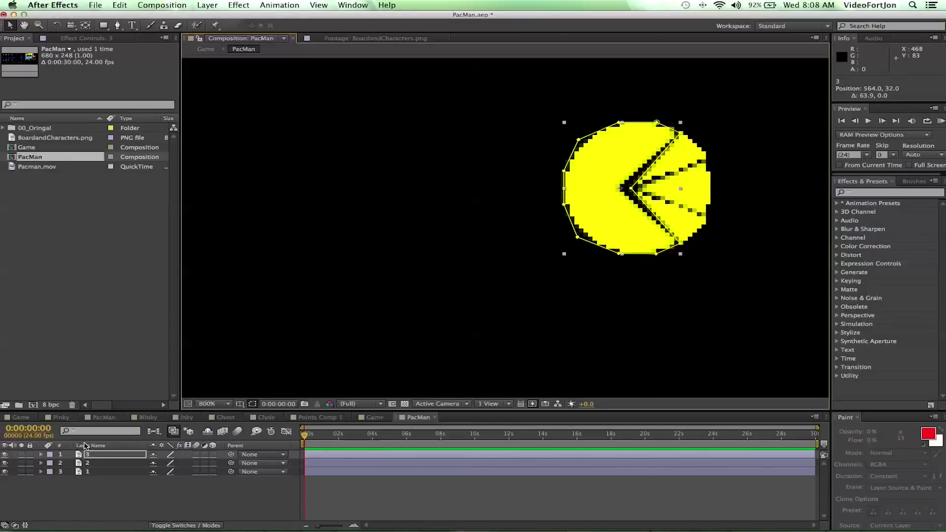
Hide layer 3 and shift layer 2 left by 1 pixel to position 567.0, 32.0 over the closed Pac-Man
{"action": "left_click", "coordinate": [4, 455]}
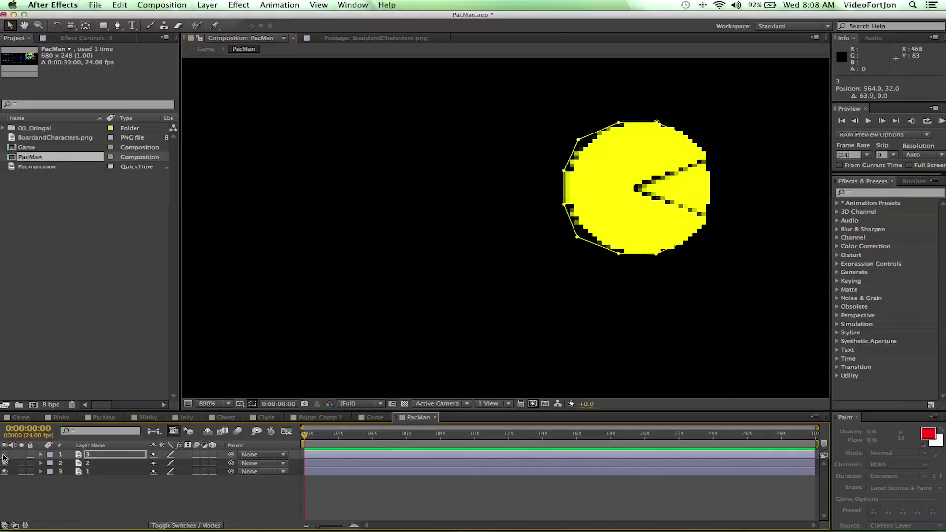
{"action": "left_click", "coordinate": [81, 463]}
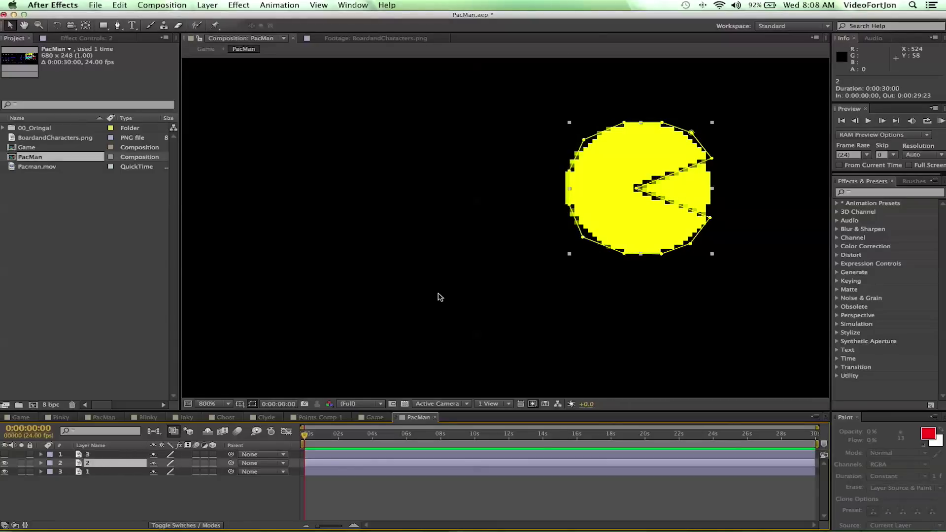
{"action": "left_click", "coordinate": [623, 174]}
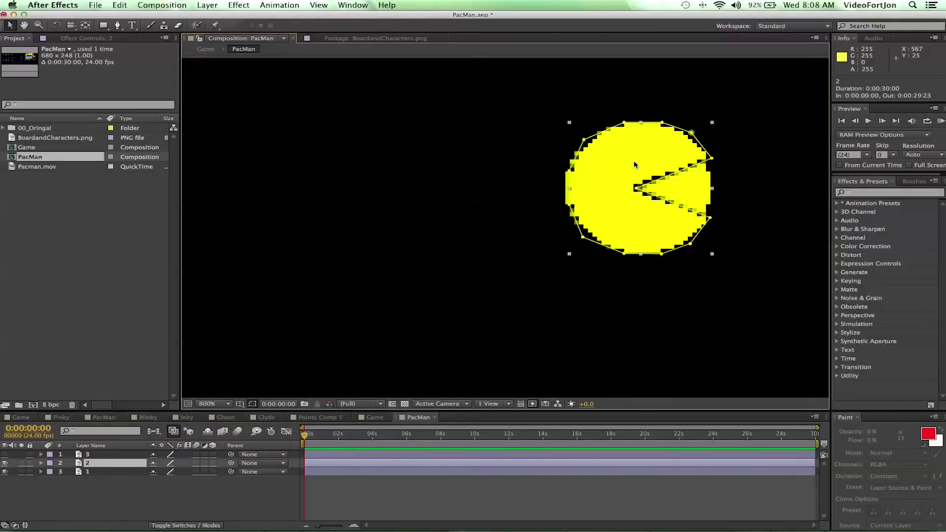
{"action": "left_click_drag", "start_coordinate": [634, 161], "coordinate": [629, 164]}
{"action": "key", "text": "Return"}
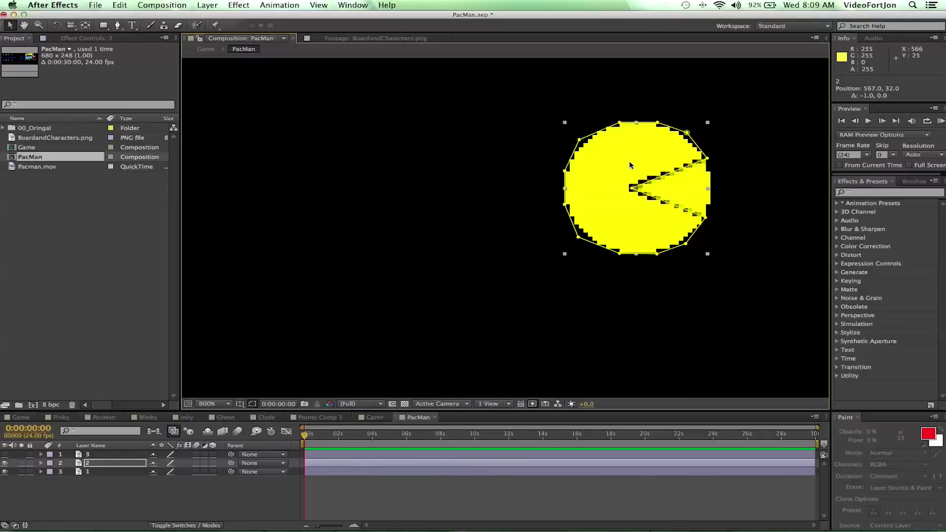
Check layer 2's alignment at position 567.0, 32.0 by toggling the visibility of all three sprites, leaving every layer shown
{"action": "key", "text": "Left"}
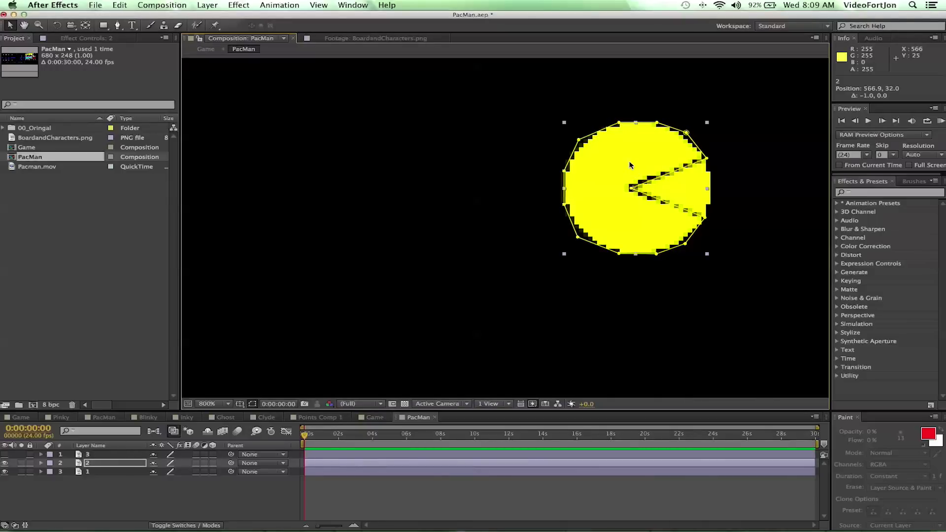
{"action": "key", "text": "Right"}
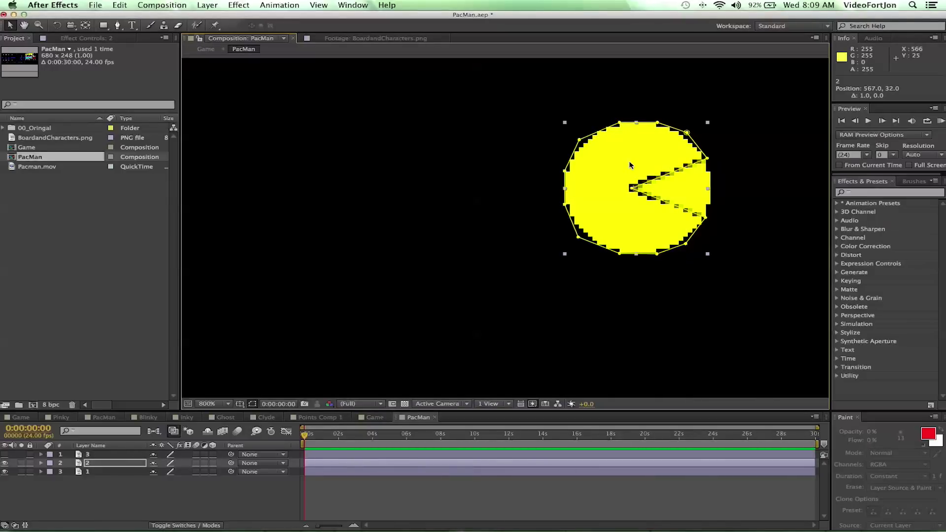
{"action": "left_click", "coordinate": [5, 454]}
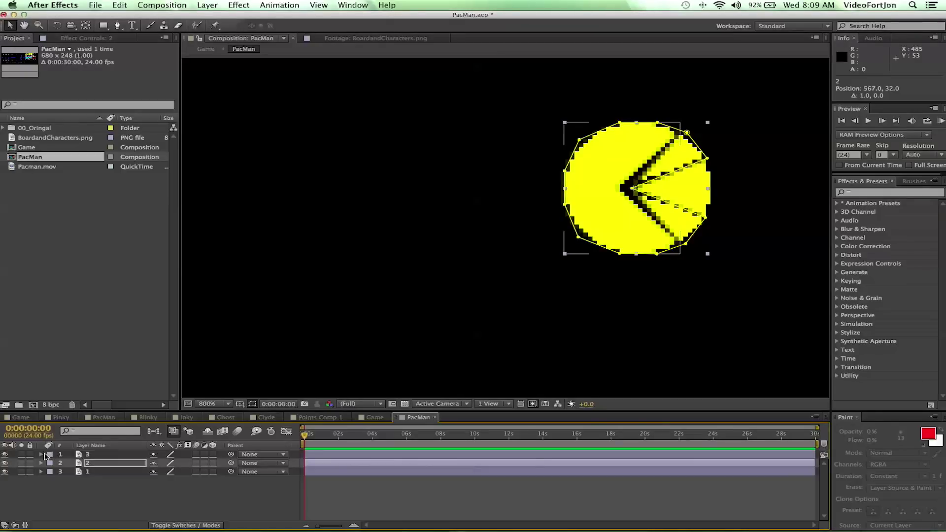
{"action": "left_click", "coordinate": [5, 455]}
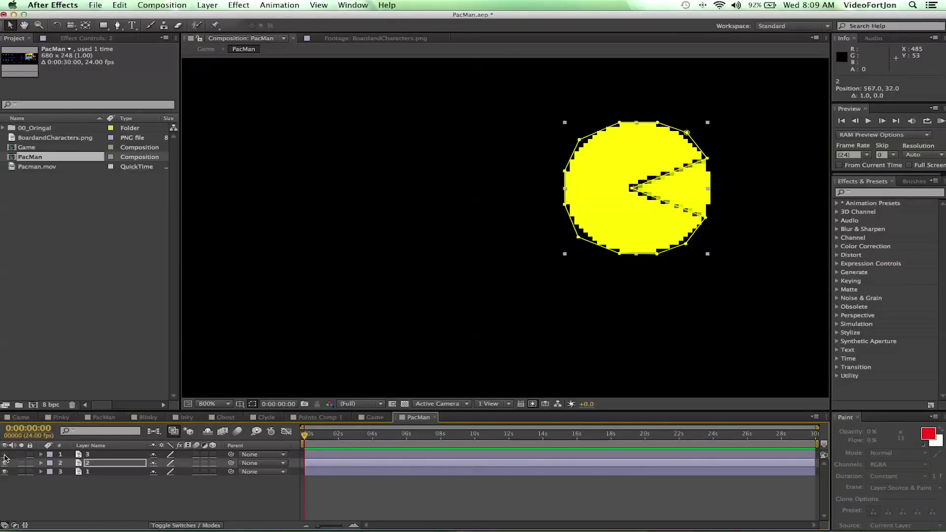
{"action": "left_click", "coordinate": [4, 463]}
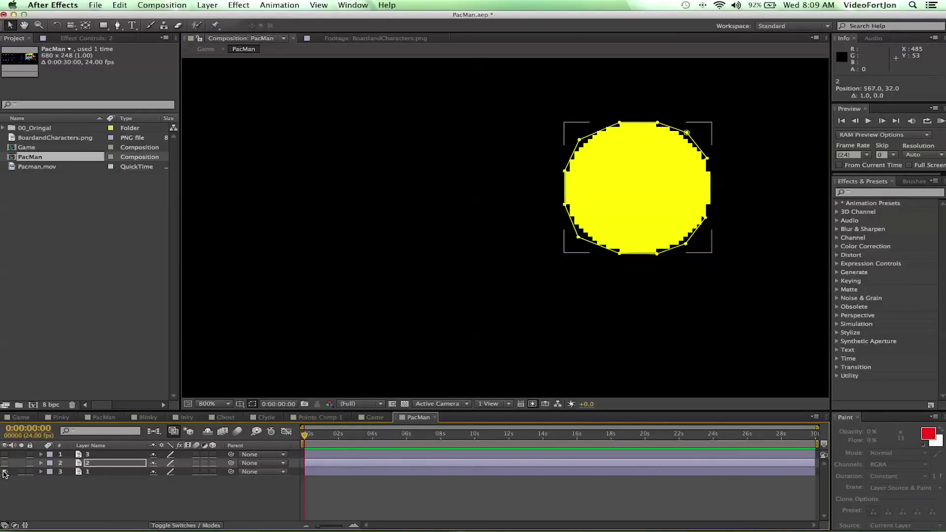
{"action": "left_click", "coordinate": [5, 463]}
{"action": "left_click", "coordinate": [5, 454]}
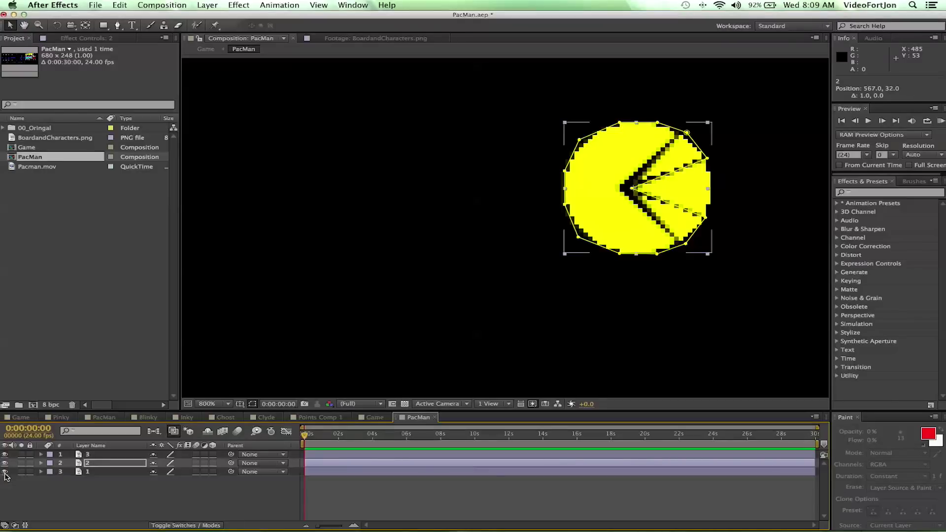
{"action": "left_click", "coordinate": [5, 472]}
{"action": "left_click", "coordinate": [5, 463]}
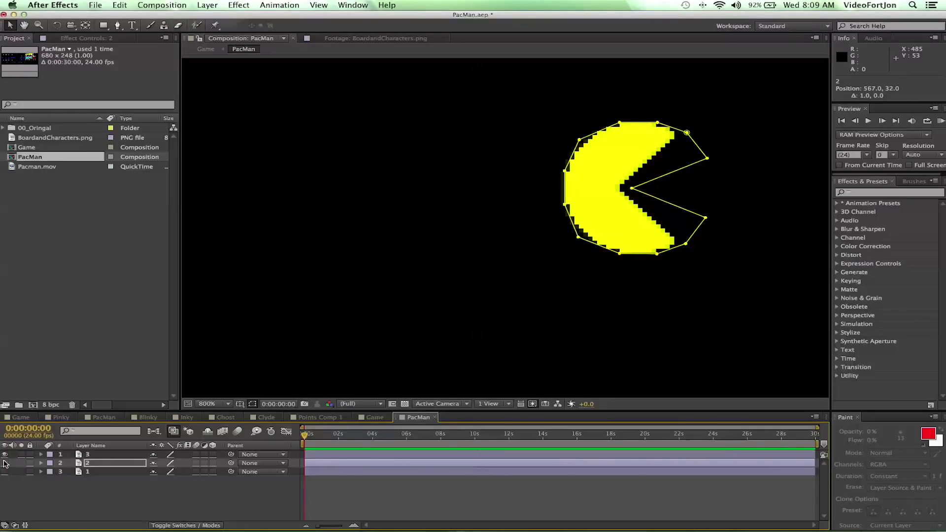
{"action": "left_click_drag", "start_coordinate": [5, 463], "coordinate": [5, 472]}
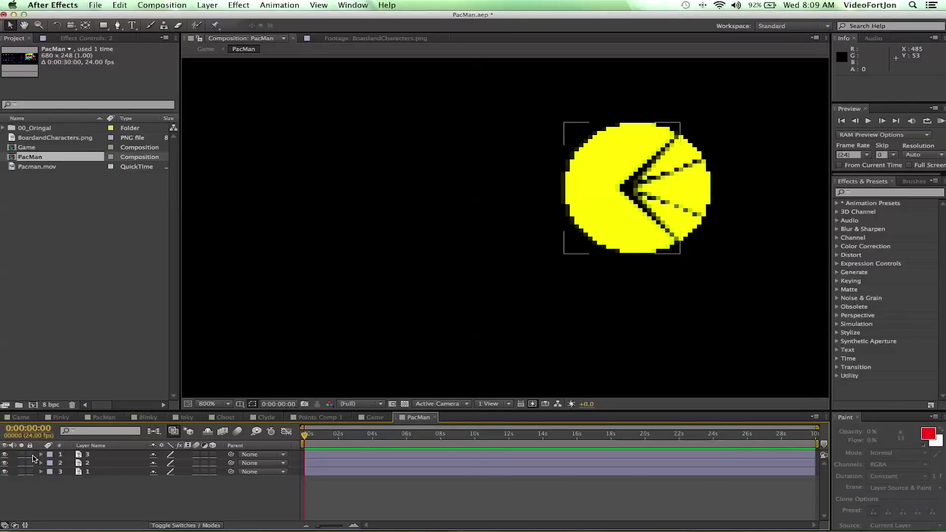
Reorder the layers so that 1 is on top, 2 in the middle and 3 at the bottom
{"action": "left_click", "coordinate": [87, 455]}
{"action": "mouse_move", "coordinate": [87, 457]}
{"action": "left_mouse_down"}
{"action": "mouse_move", "coordinate": [88, 473]}
{"action": "mouse_move", "coordinate": [90, 457]}
{"action": "left_mouse_up"}
{"action": "left_click", "coordinate": [87, 467]}
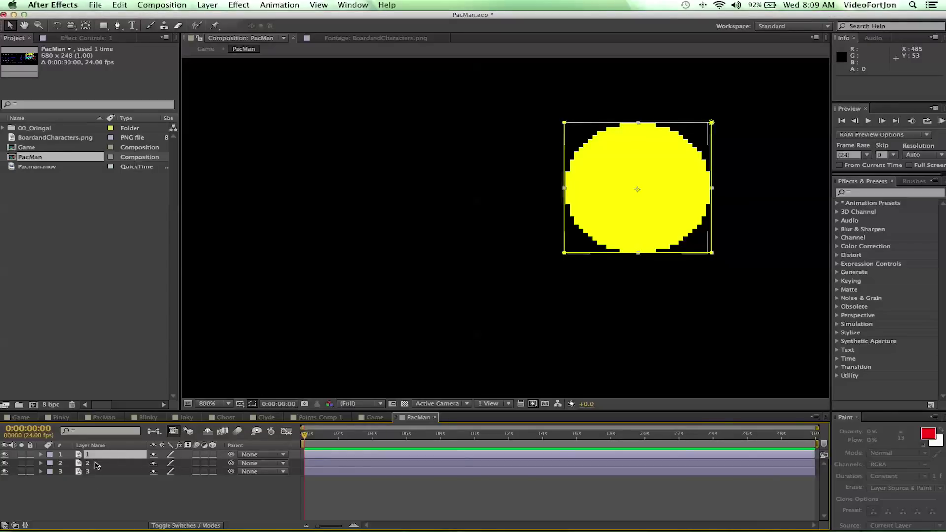
{"action": "left_click", "coordinate": [90, 460]}
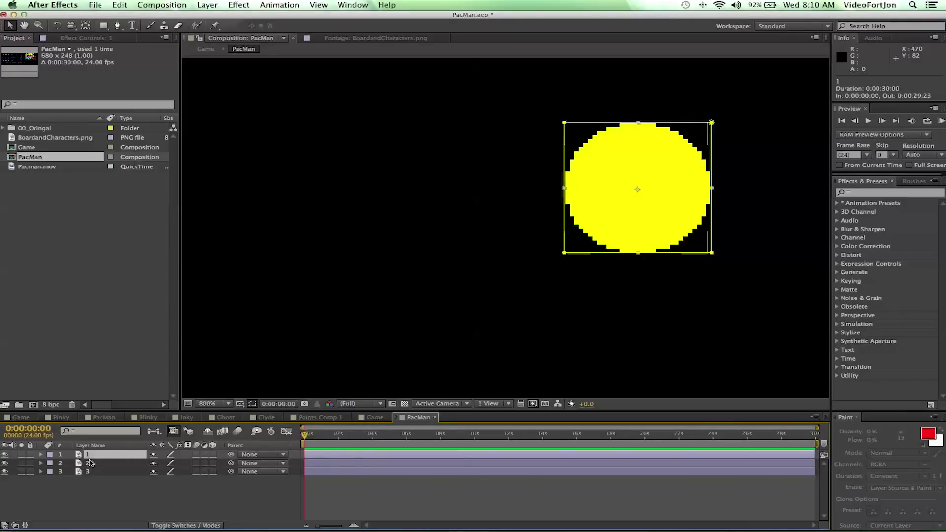
Select all three Pac-Man layers and reveal their Opacity properties
{"action": "left_click_drag", "start_coordinate": [89, 482], "coordinate": [63, 455]}
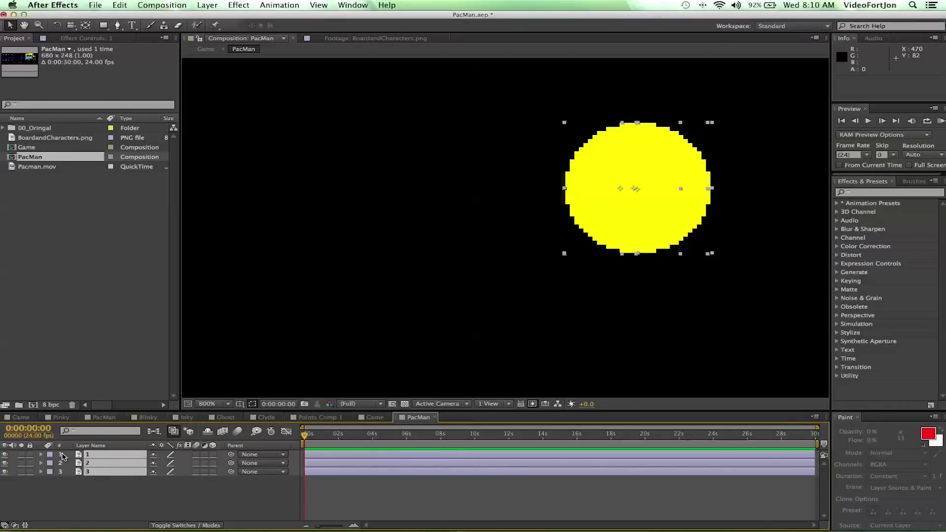
{"action": "left_click", "coordinate": [88, 491]}
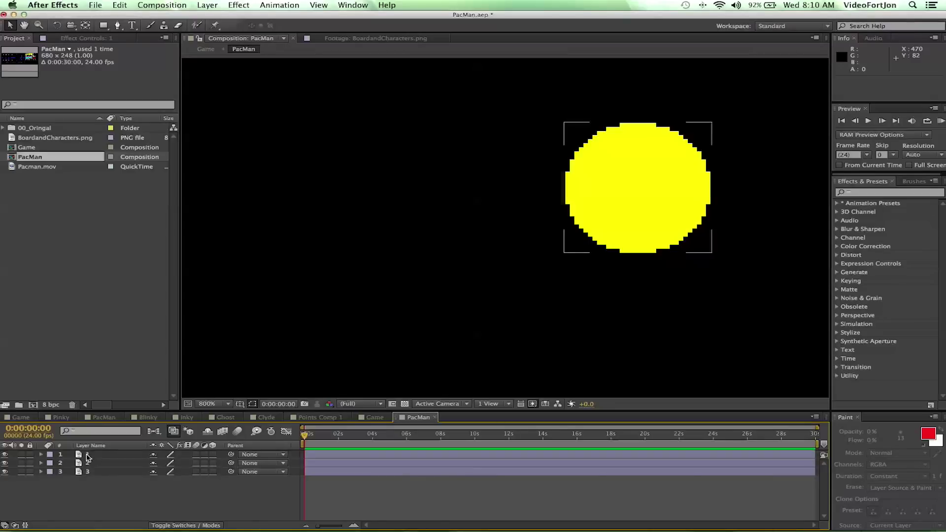
{"action": "left_click", "coordinate": [88, 458]}
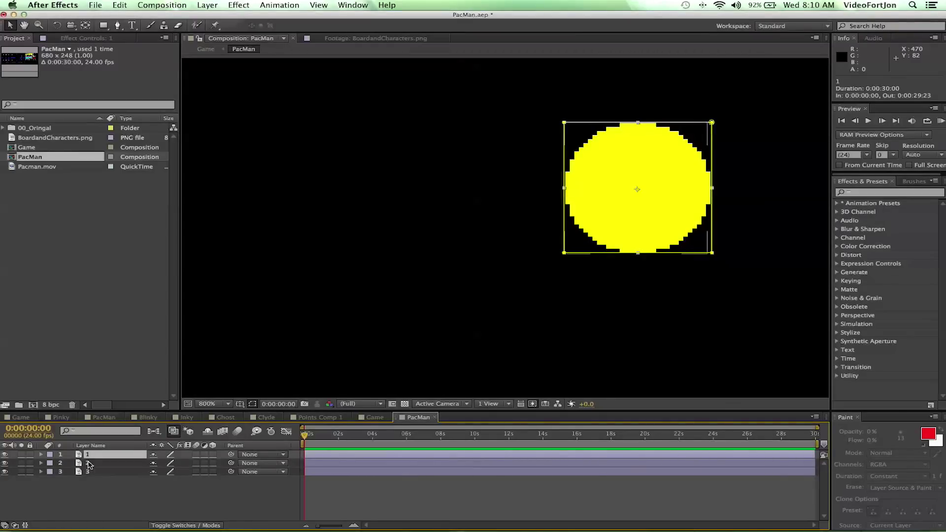
{"action": "left_click", "coordinate": [89, 472], "text": "shift"}
{"action": "left_click", "coordinate": [88, 471], "text": "shift"}
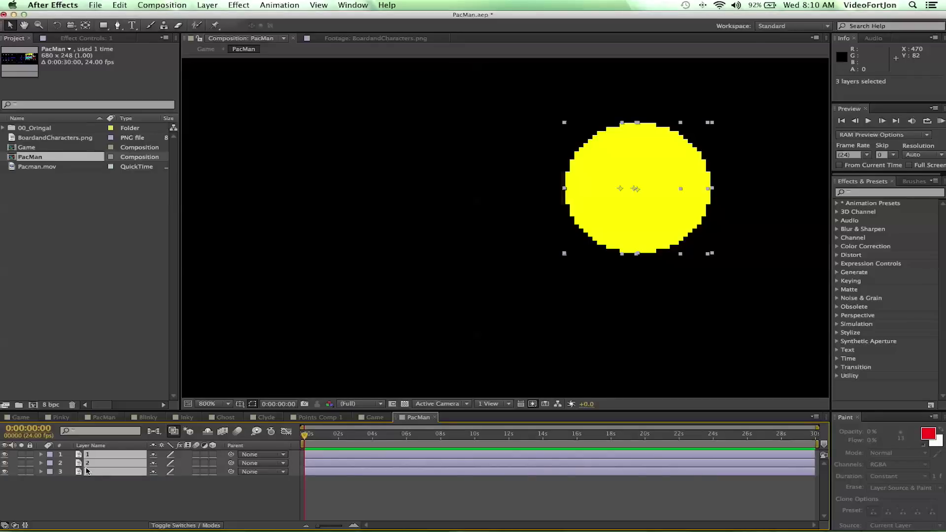
{"action": "key", "text": "t"}
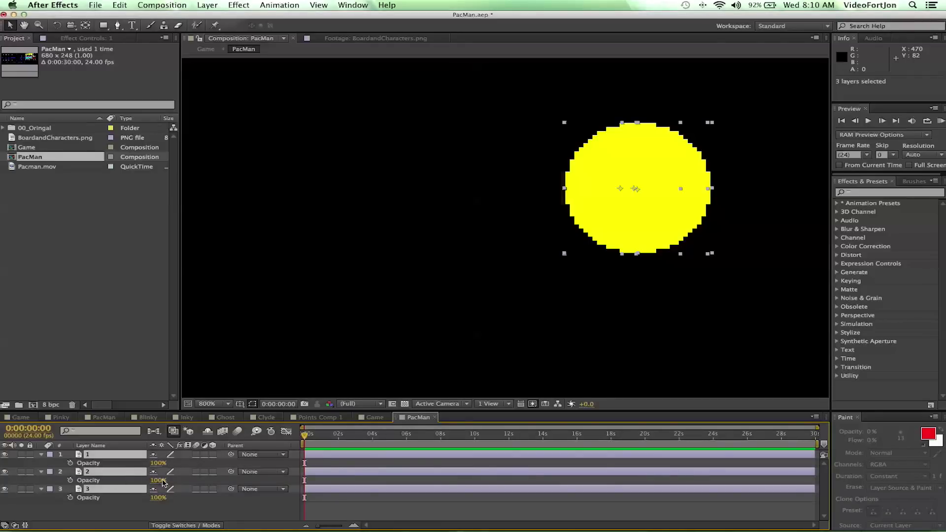
Test layer 1's opacity at 20% and return it to 100%
{"action": "left_click", "coordinate": [90, 465]}
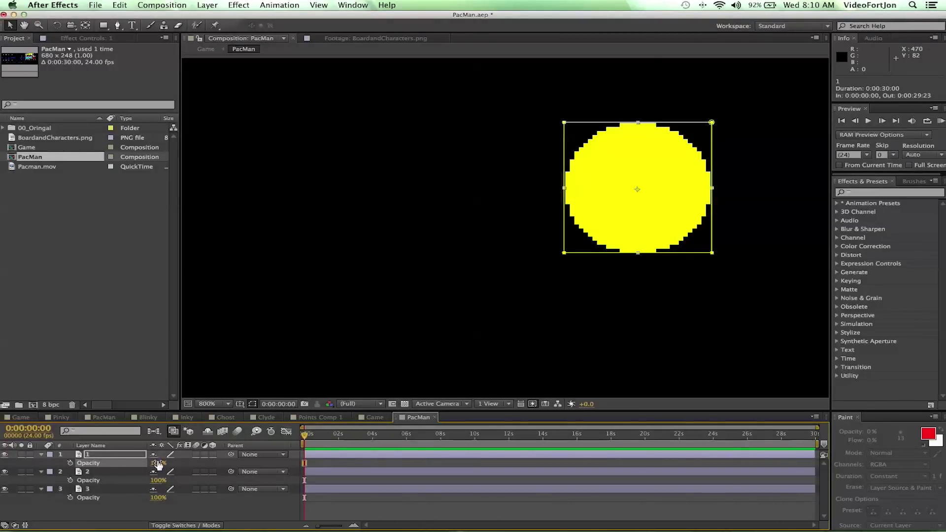
{"action": "left_click_drag", "start_coordinate": [158, 464], "coordinate": [19, 418]}
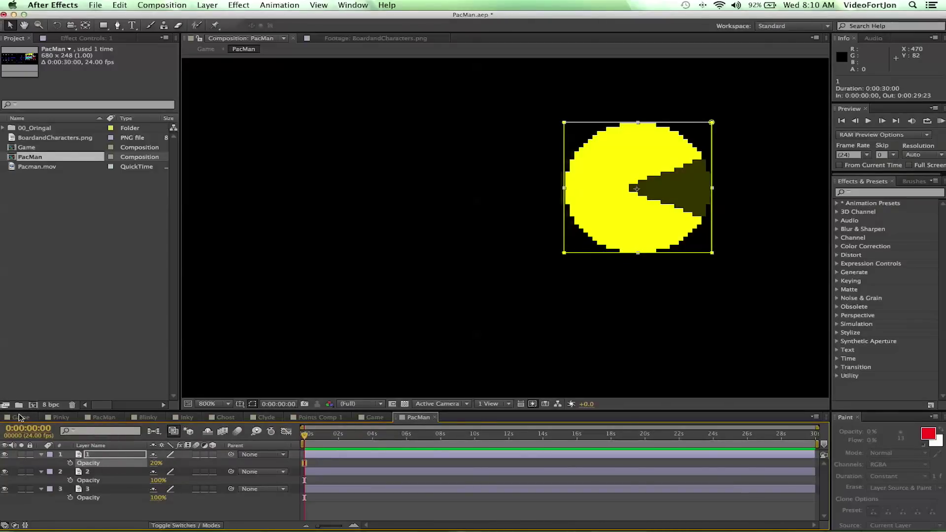
{"action": "left_click_drag", "start_coordinate": [156, 463], "coordinate": [261, 465]}
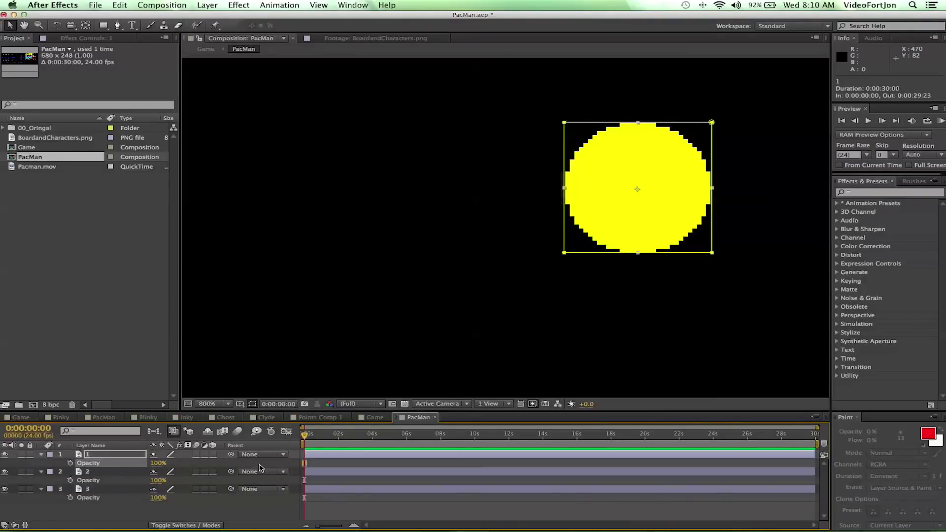
Enable Opacity keyframing at 100% on layers 3, 2 and 1 at frame 0
{"action": "left_click", "coordinate": [88, 490]}
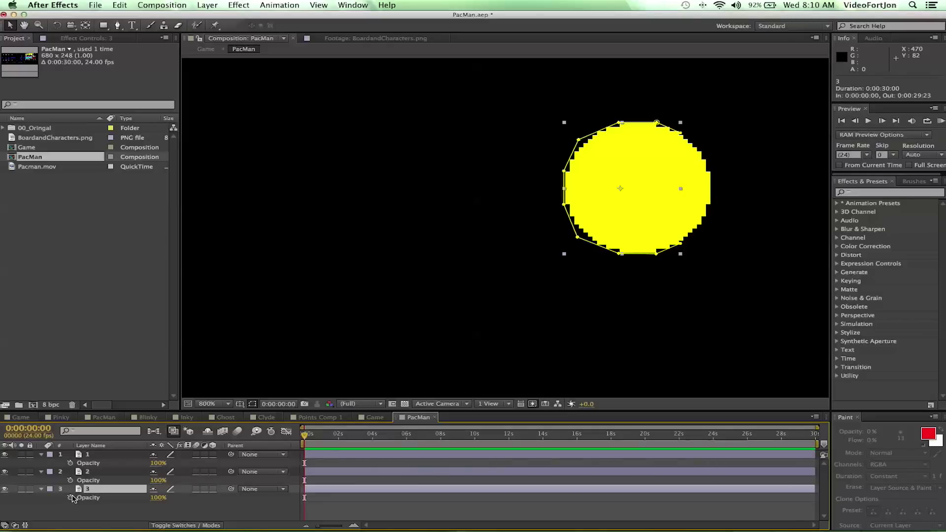
{"action": "left_click", "coordinate": [71, 498]}
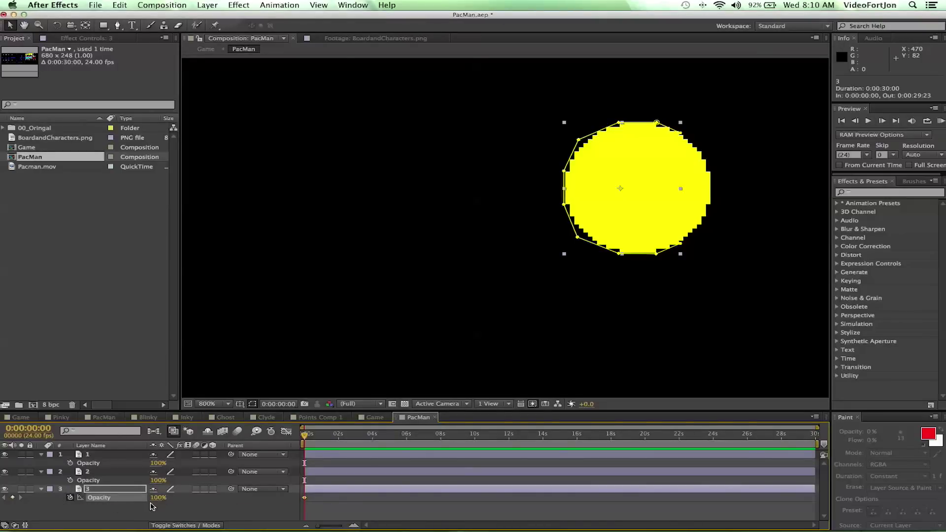
{"action": "left_click", "coordinate": [70, 480]}
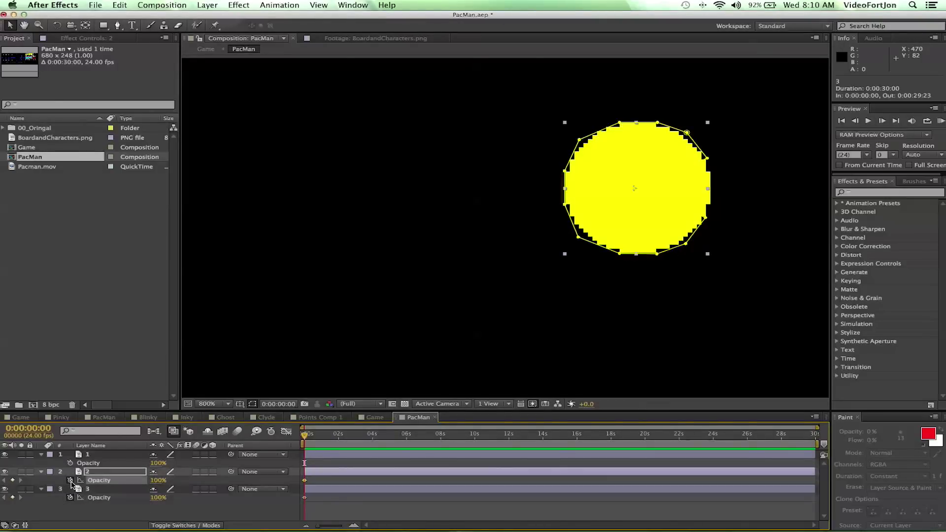
{"action": "left_click", "coordinate": [70, 463]}
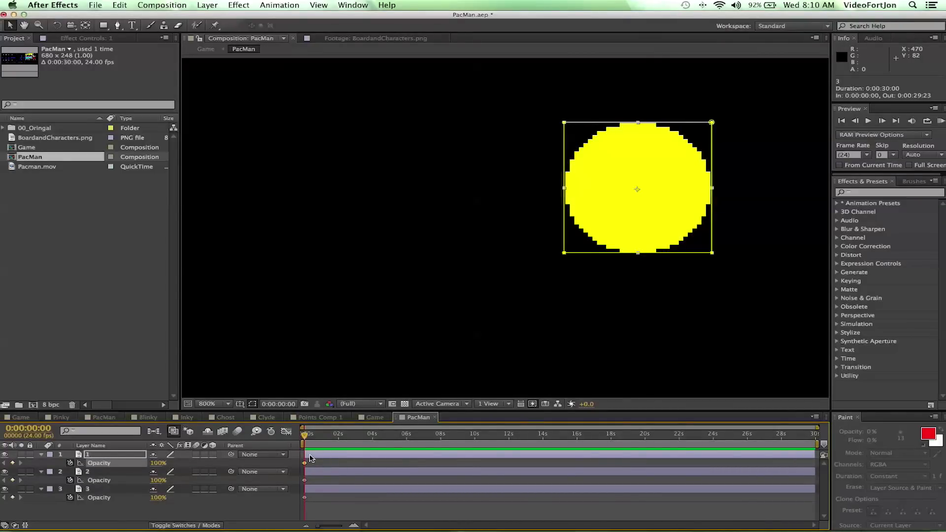
Keyframe layer 1's opacity at 100% on frame 3 and at 0% on frame 4
{"action": "left_click", "coordinate": [883, 121]}
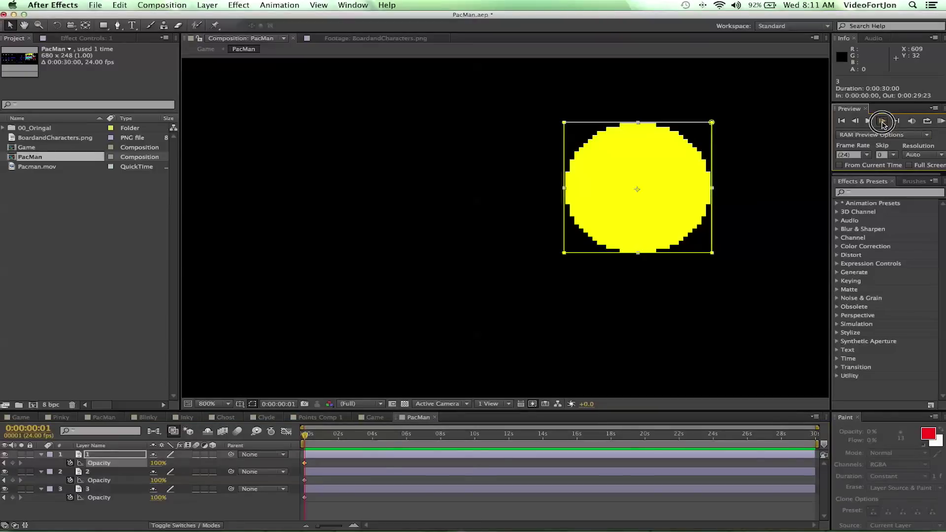
{"action": "left_click", "coordinate": [882, 122]}
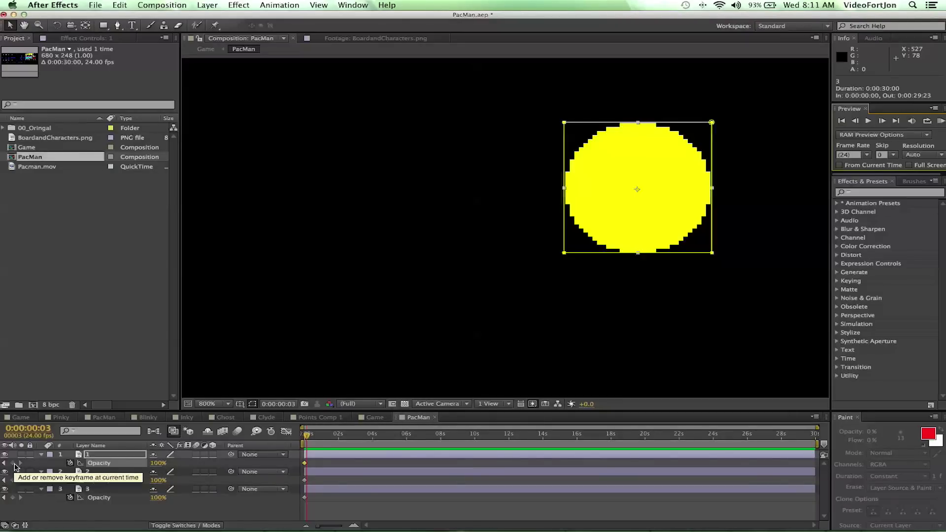
{"action": "left_click", "coordinate": [13, 463]}
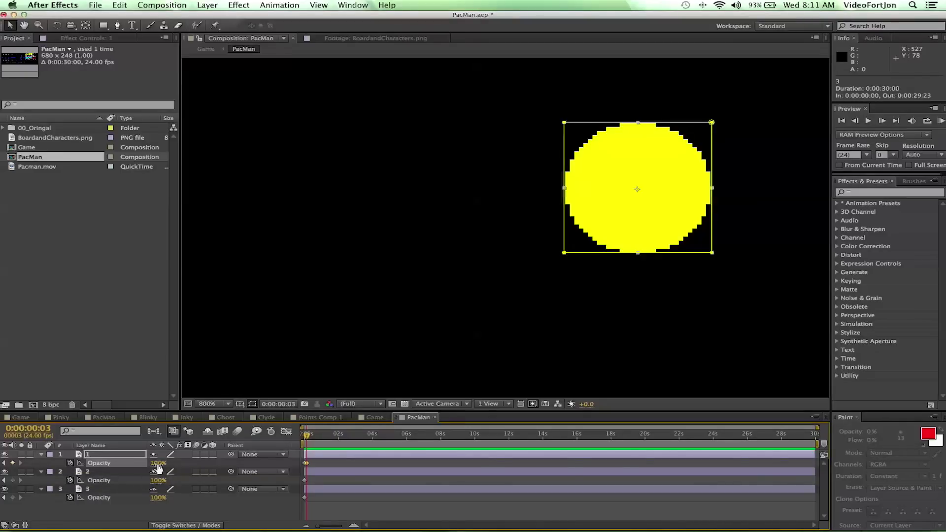
{"action": "left_click", "coordinate": [881, 123]}
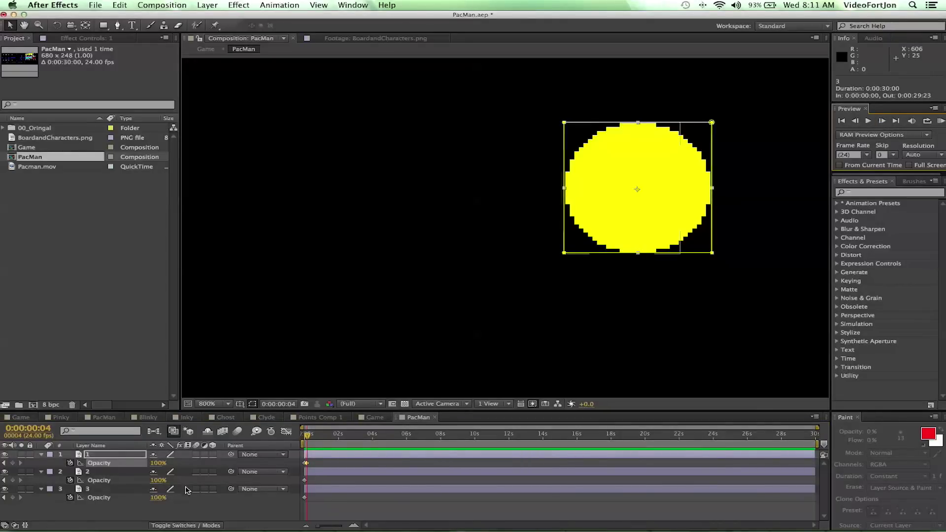
{"action": "left_click_drag", "start_coordinate": [160, 467], "coordinate": [31, 444]}
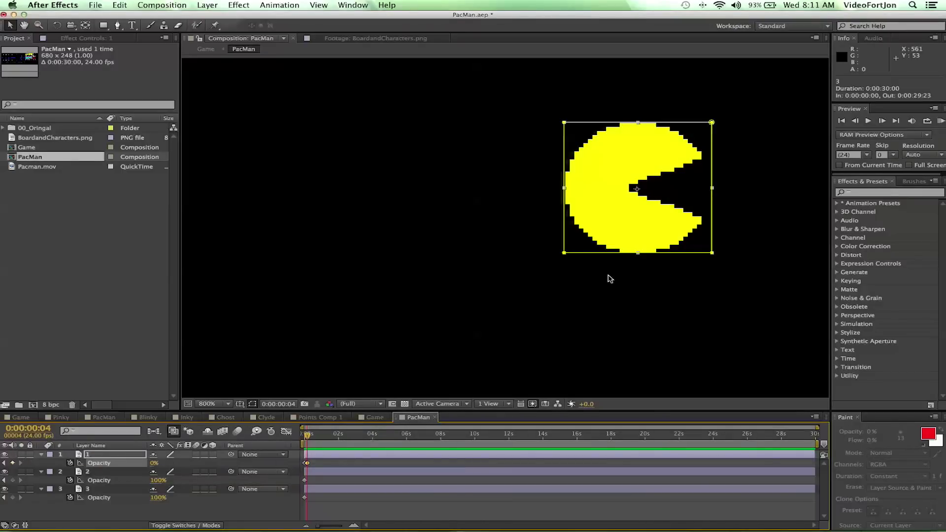
Step back and forth around frames 3 and 4 to check layer 1's switch to the half-open Pac-Man
{"action": "left_click", "coordinate": [855, 122]}
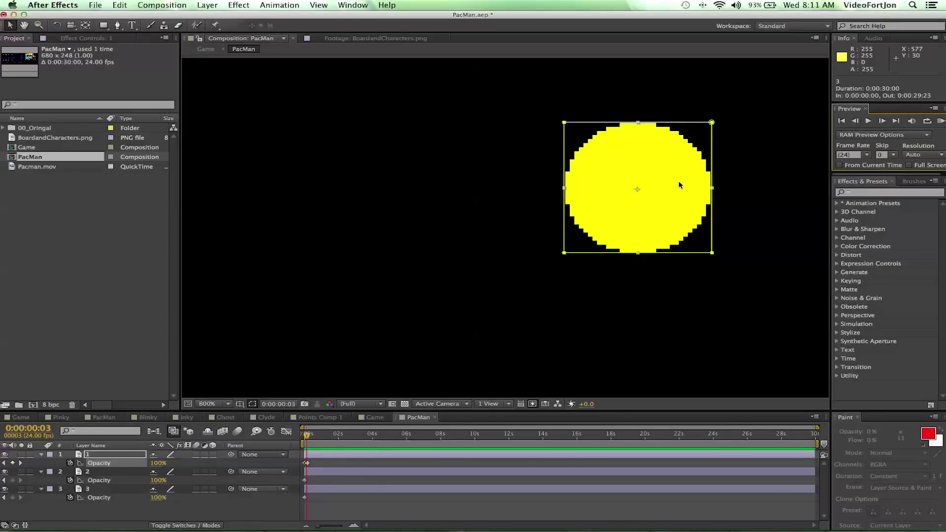
{"action": "left_click", "coordinate": [882, 121]}
{"action": "left_click", "coordinate": [855, 122]}
{"action": "left_click", "coordinate": [855, 121]}
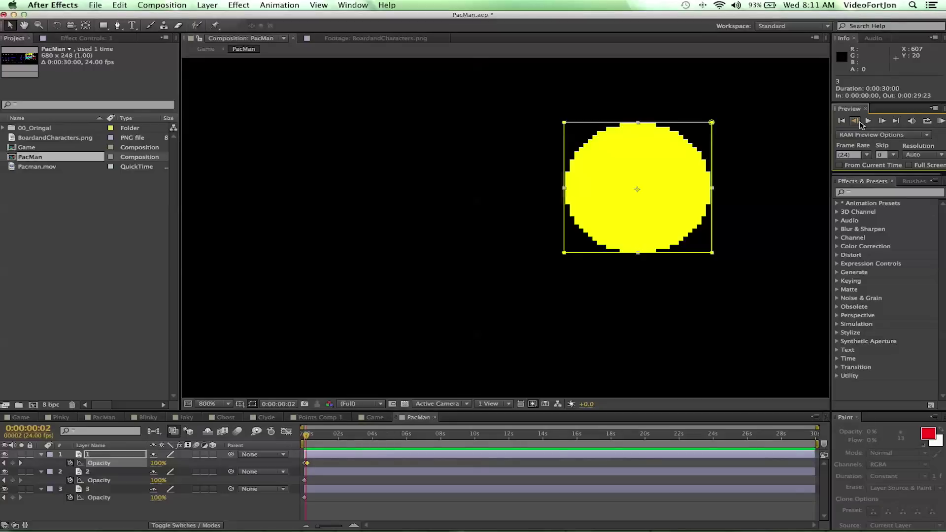
{"action": "left_click", "coordinate": [882, 121]}
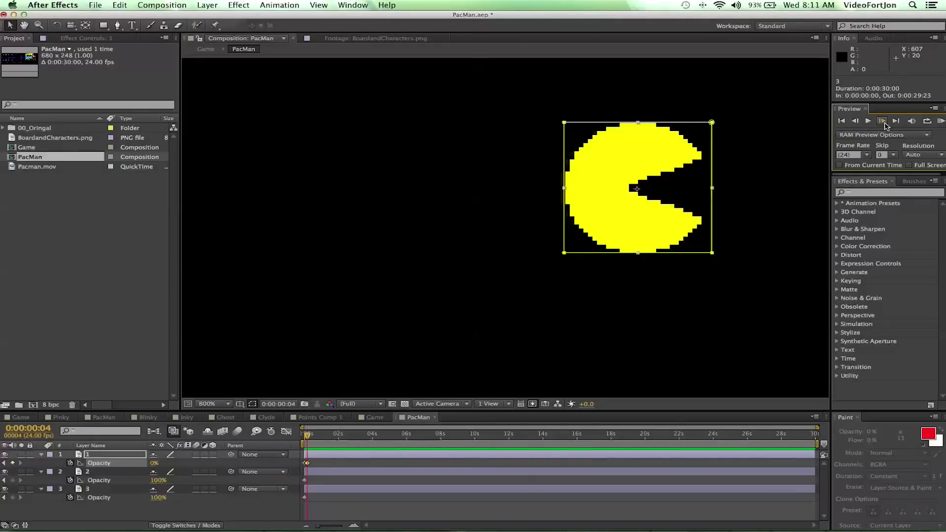
{"action": "left_click", "coordinate": [882, 121]}
{"action": "left_click", "coordinate": [855, 121]}
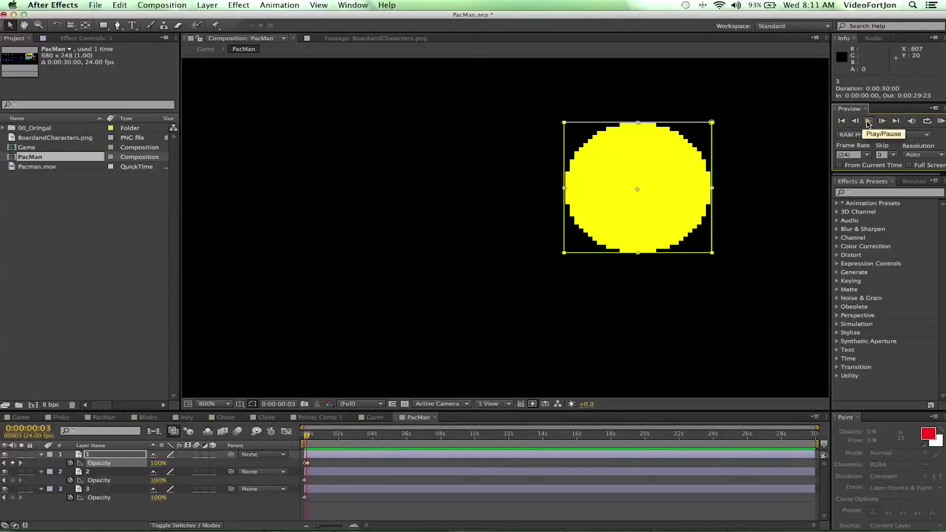
Add a 100% opacity keyframe to layer 2 at frame 7
{"action": "left_click", "coordinate": [883, 122]}
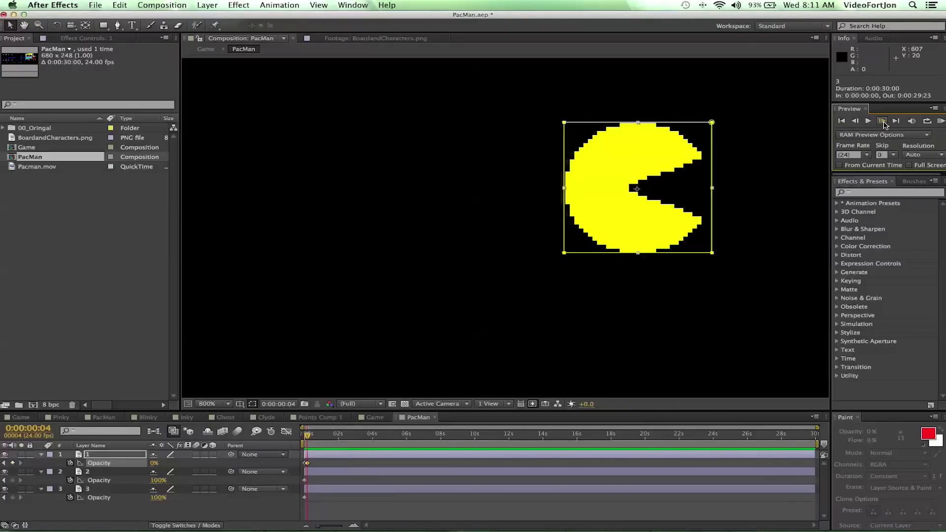
{"action": "left_click", "coordinate": [883, 121]}
{"action": "left_click", "coordinate": [883, 122]}
{"action": "left_click", "coordinate": [883, 122]}
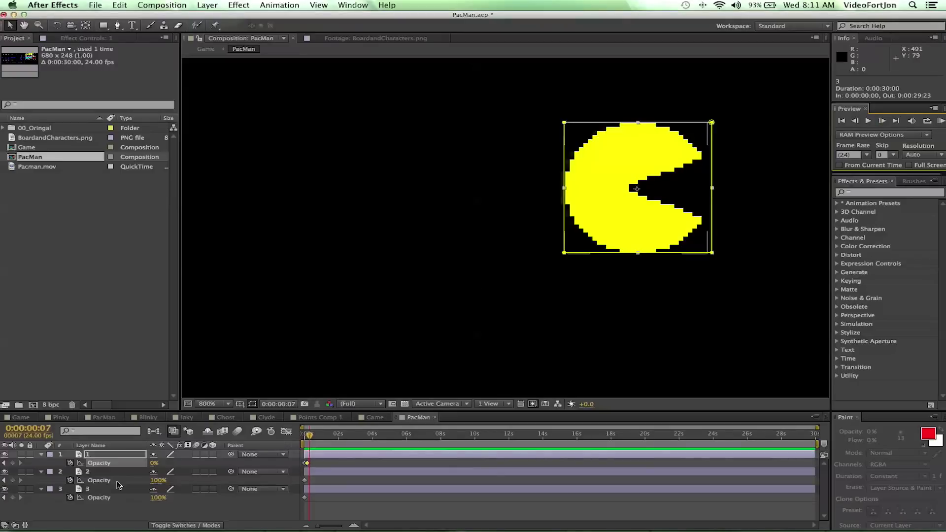
{"action": "left_click", "coordinate": [80, 472]}
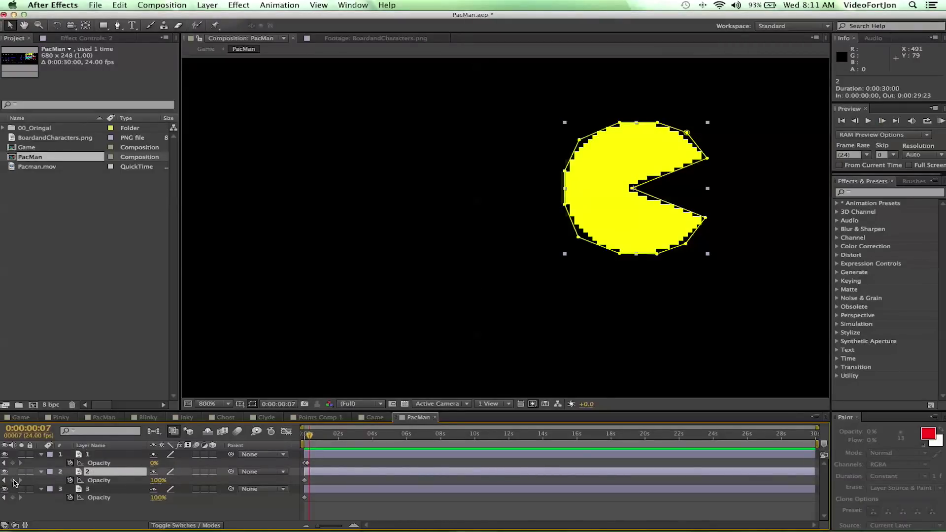
{"action": "left_click", "coordinate": [12, 480]}
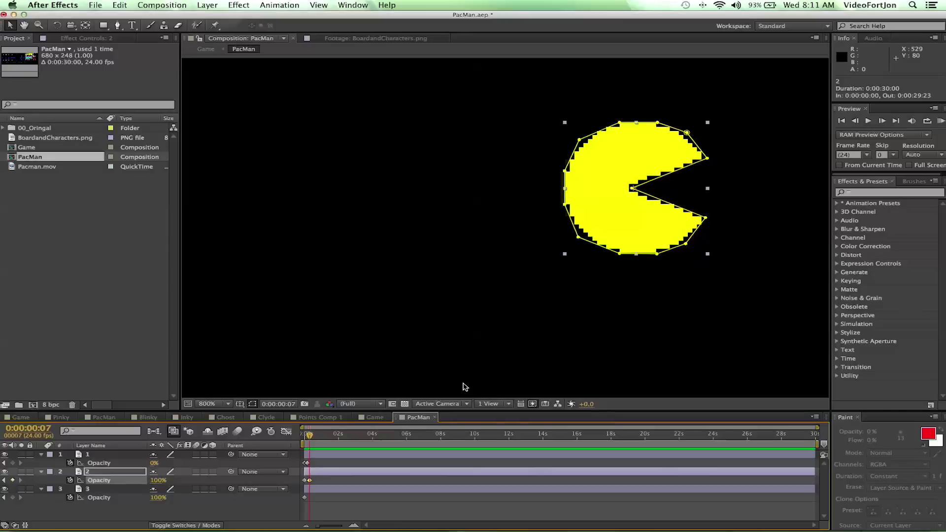
Keyframe layer 2's opacity at 0% on frame 8 and scrub the first frames to check the switch to the wide-open mouth
{"action": "left_click", "coordinate": [882, 121]}
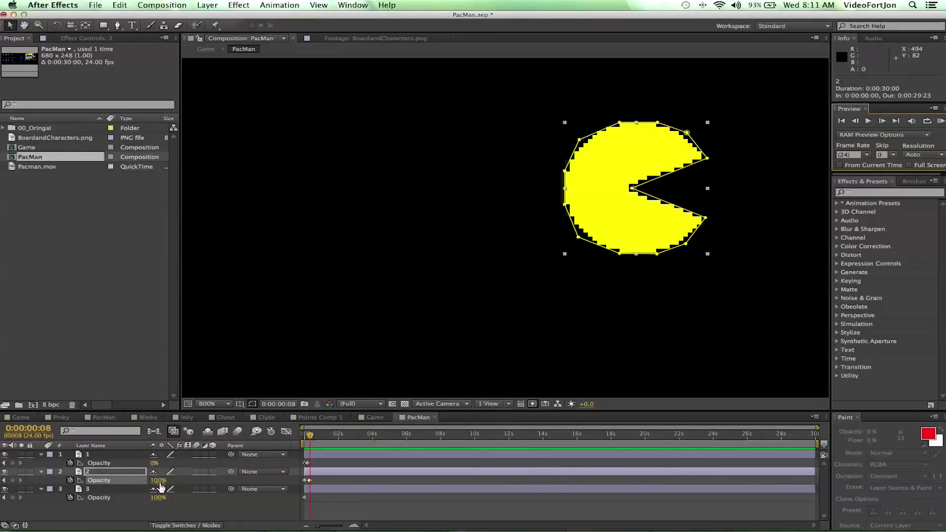
{"action": "left_click_drag", "start_coordinate": [160, 487], "coordinate": [22, 445]}
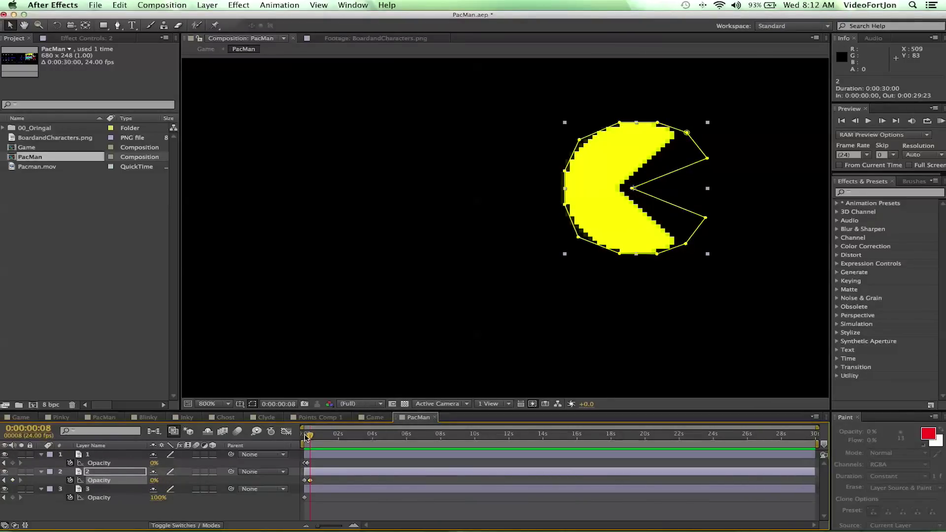
{"action": "mouse_move", "coordinate": [308, 438]}
{"action": "left_mouse_down"}
{"action": "mouse_move", "coordinate": [293, 436]}
{"action": "mouse_move", "coordinate": [316, 440]}
{"action": "mouse_move", "coordinate": [310, 443]}
{"action": "left_mouse_up"}
Keyframe layer 2's opacity at 0% on frame 12 and at 100% on frame 13
{"action": "left_click", "coordinate": [882, 122]}
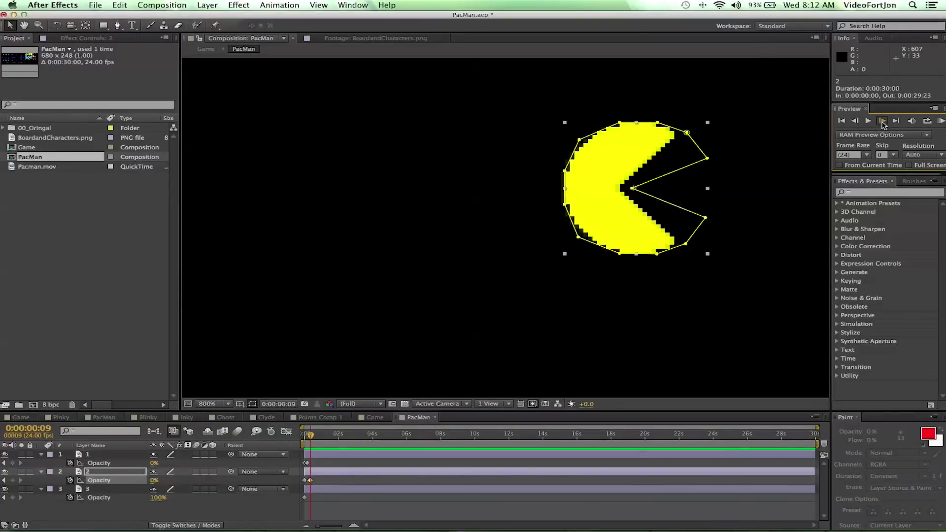
{"action": "left_click", "coordinate": [882, 122]}
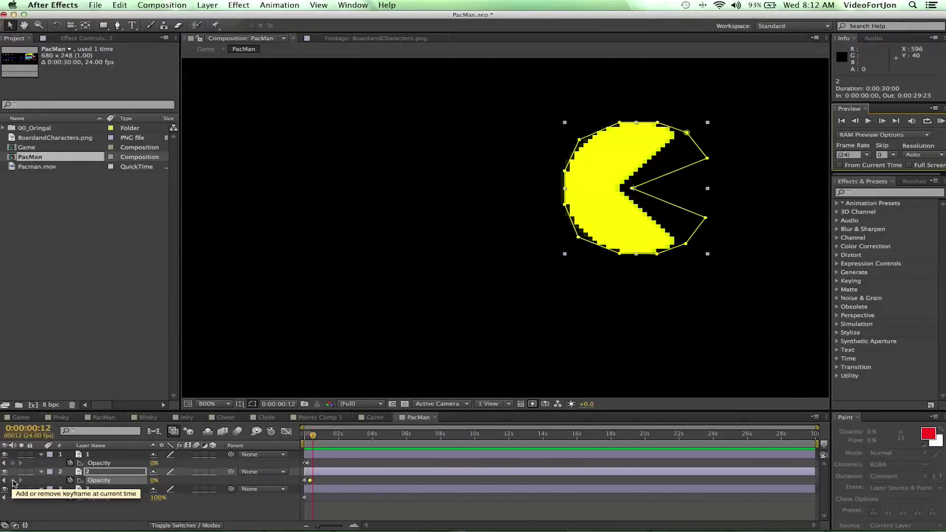
{"action": "left_click", "coordinate": [13, 480]}
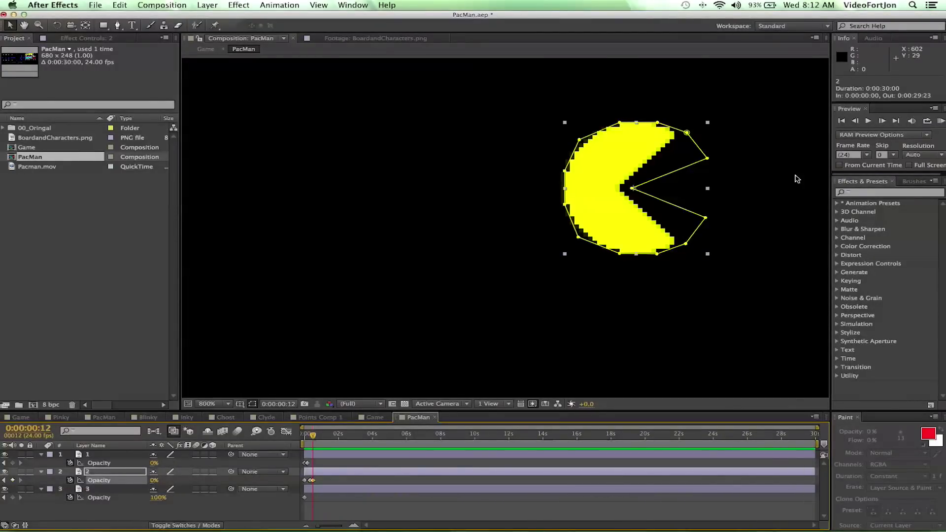
{"action": "left_click", "coordinate": [882, 121]}
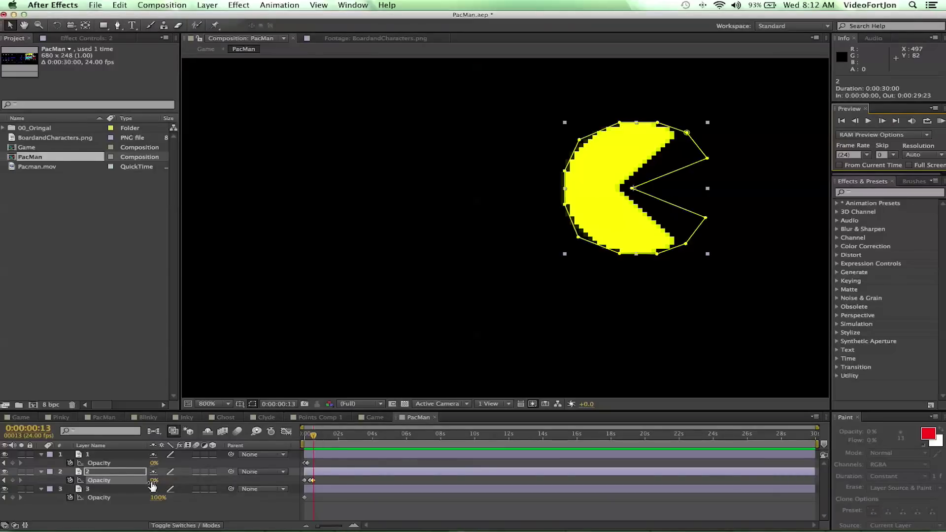
{"action": "left_click_drag", "start_coordinate": [153, 481], "coordinate": [231, 481]}
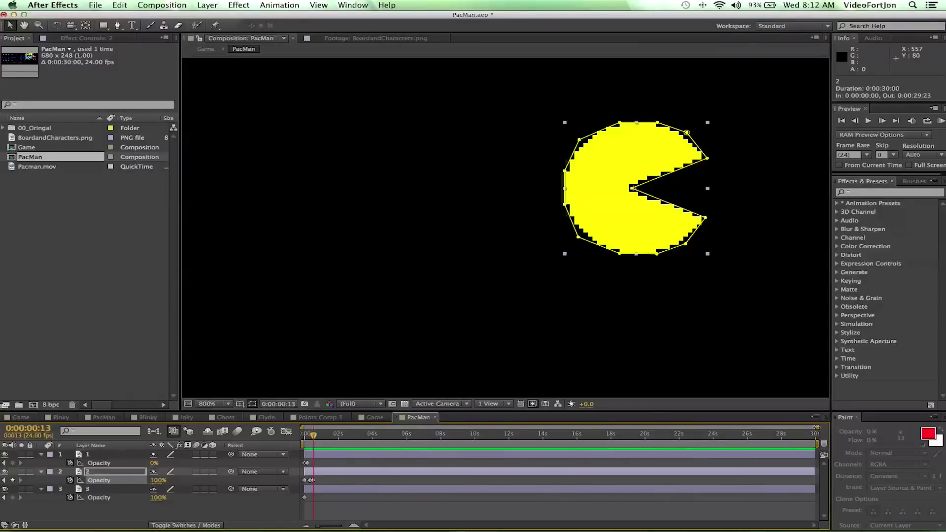
Keyframe layer 2's opacity at 100% and layer 1's at 0% on frame 16, with layer 1 at 100% on frame 17
{"action": "left_click_drag", "start_coordinate": [817, 427], "coordinate": [331, 442]}
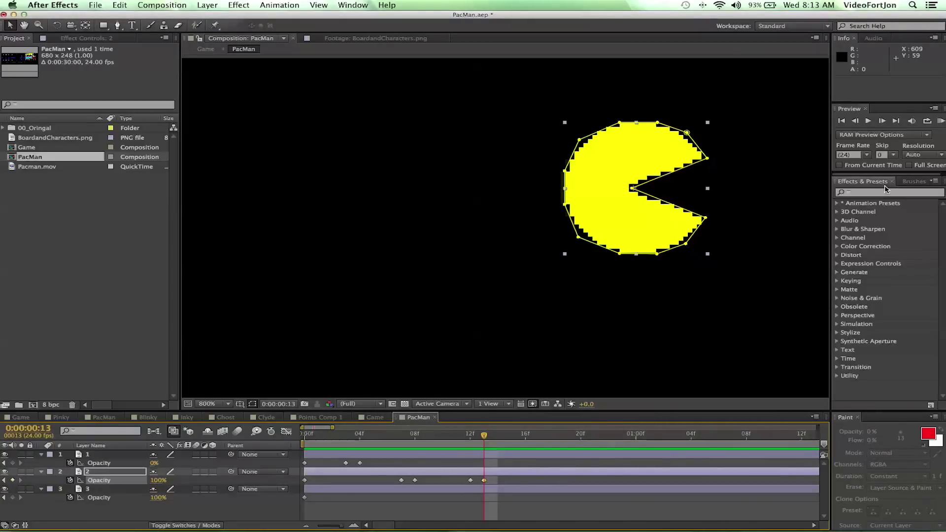
{"action": "left_click", "coordinate": [881, 121]}
{"action": "left_click", "coordinate": [882, 120]}
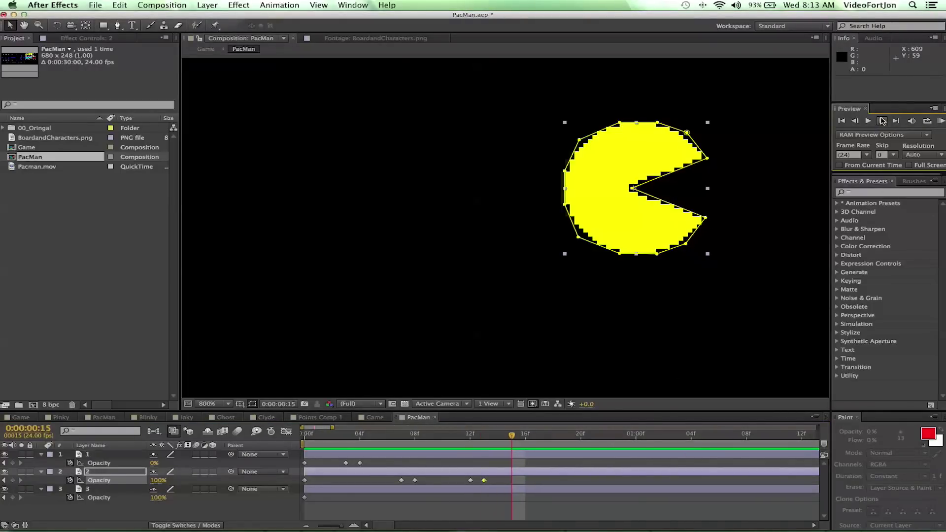
{"action": "left_click", "coordinate": [882, 120]}
{"action": "left_click", "coordinate": [13, 481]}
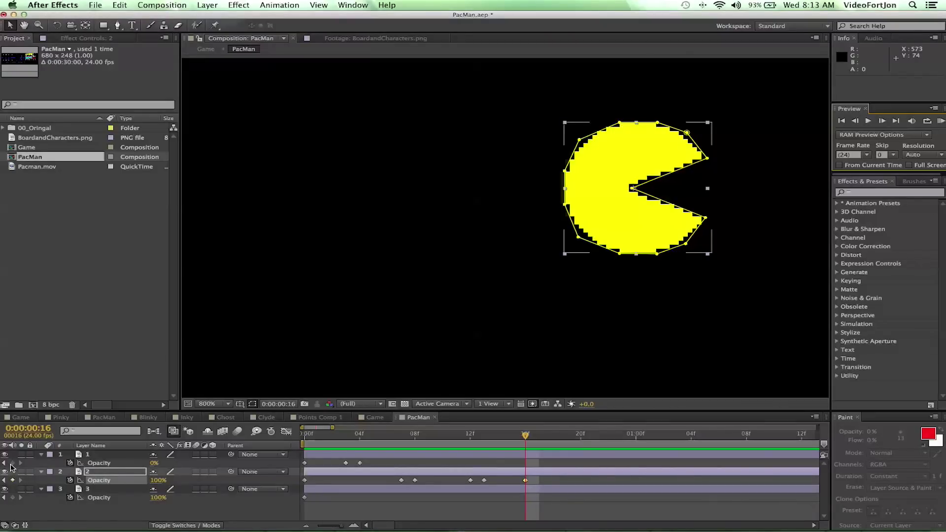
{"action": "left_click", "coordinate": [12, 463]}
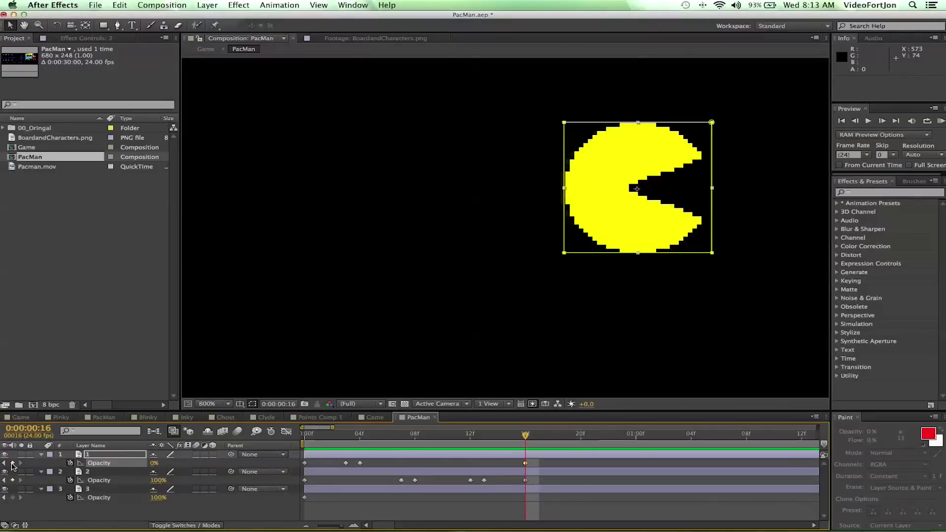
{"action": "left_click", "coordinate": [880, 122]}
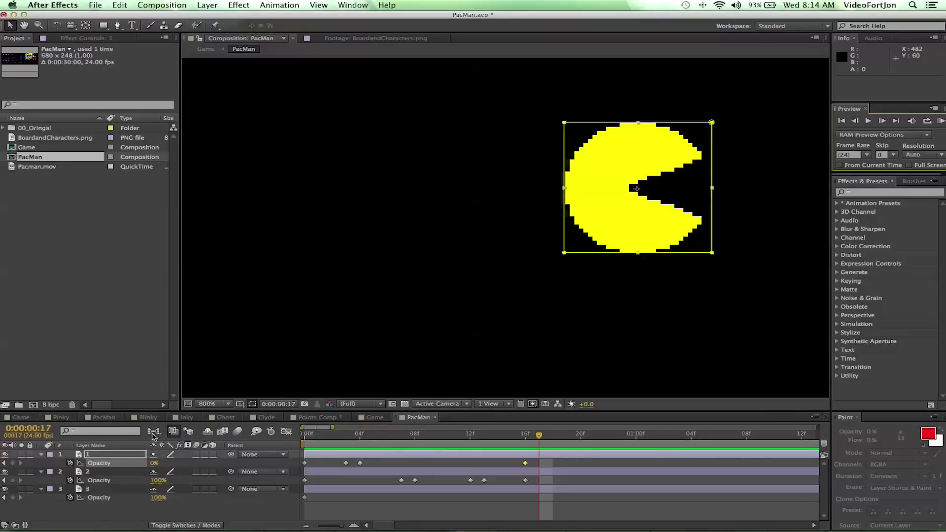
{"action": "left_click_drag", "start_coordinate": [155, 463], "coordinate": [295, 462]}
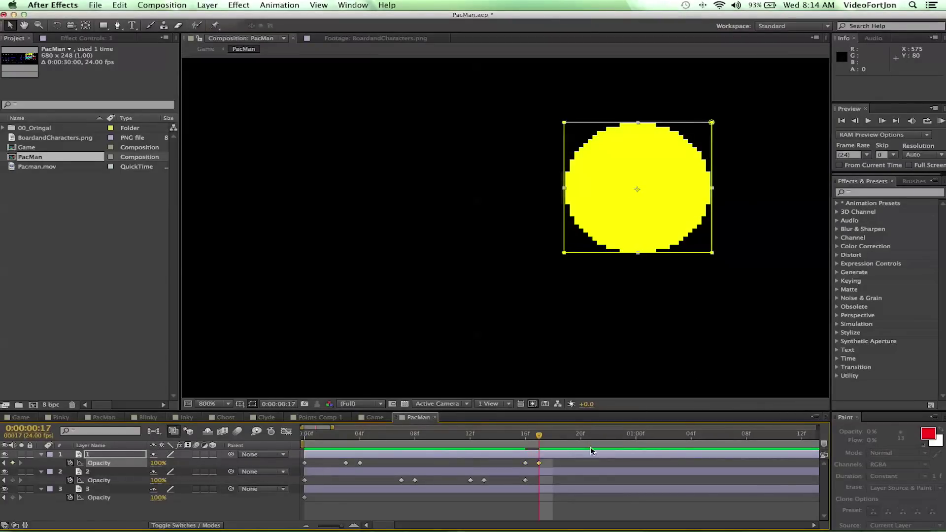
Keyframe layer 1's opacity at 100% on frame 20 and at 0% on frame 21
{"action": "left_click", "coordinate": [881, 122]}
{"action": "left_click", "coordinate": [882, 121]}
{"action": "left_click", "coordinate": [882, 121]}
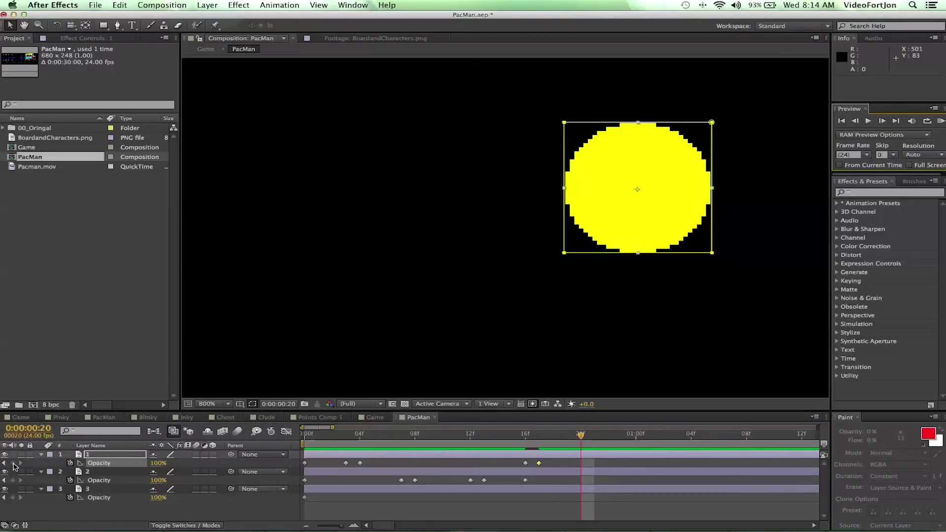
{"action": "left_click", "coordinate": [13, 463]}
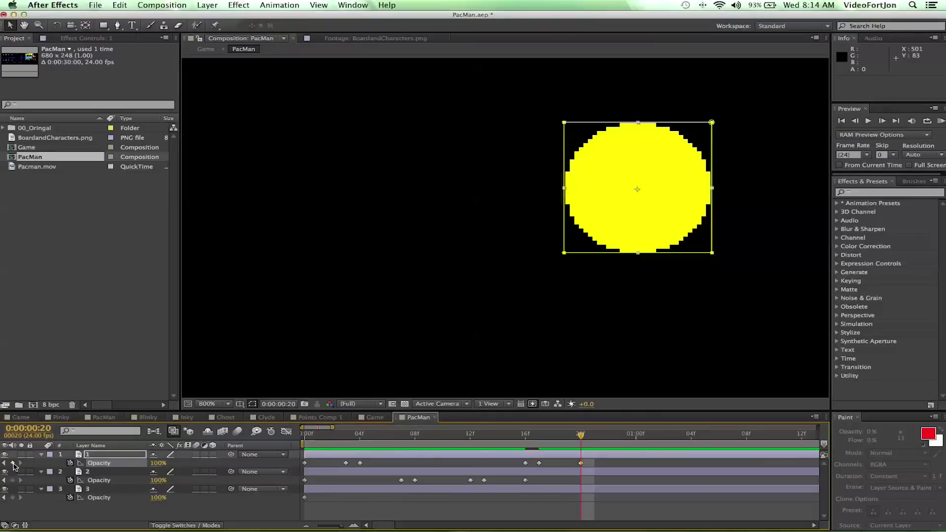
{"action": "left_click", "coordinate": [882, 121]}
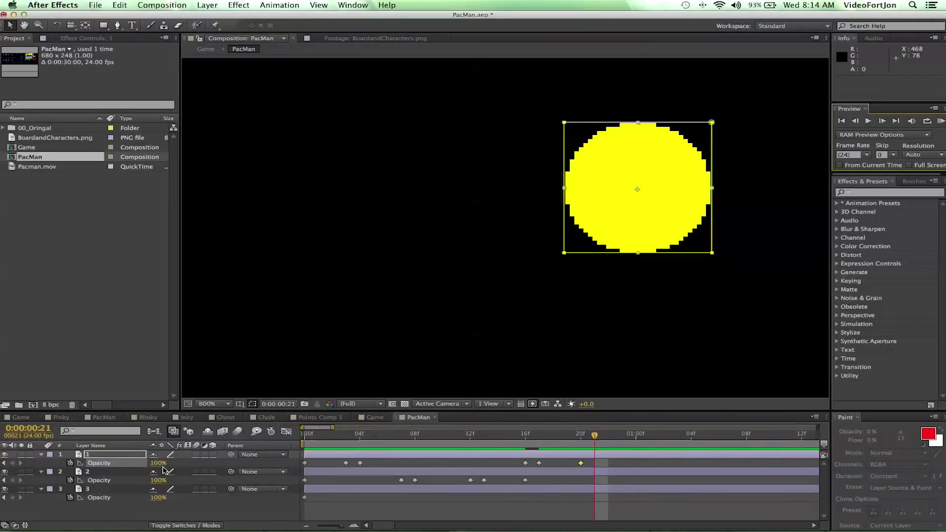
{"action": "left_click_drag", "start_coordinate": [156, 467], "coordinate": [132, 466]}
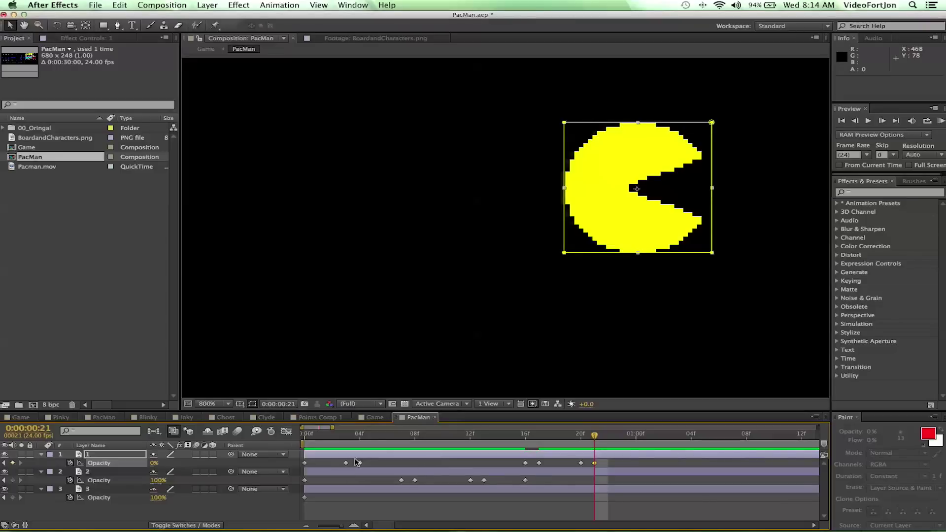
Delete layer 2's unneeded opacity keyframe at frame 16
{"action": "left_click", "coordinate": [526, 480]}
{"action": "key", "text": "Delete"}
{"action": "mouse_move", "coordinate": [586, 436]}
{"action": "left_mouse_down"}
{"action": "mouse_move", "coordinate": [566, 437]}
{"action": "mouse_move", "coordinate": [591, 442]}
{"action": "left_mouse_up"}
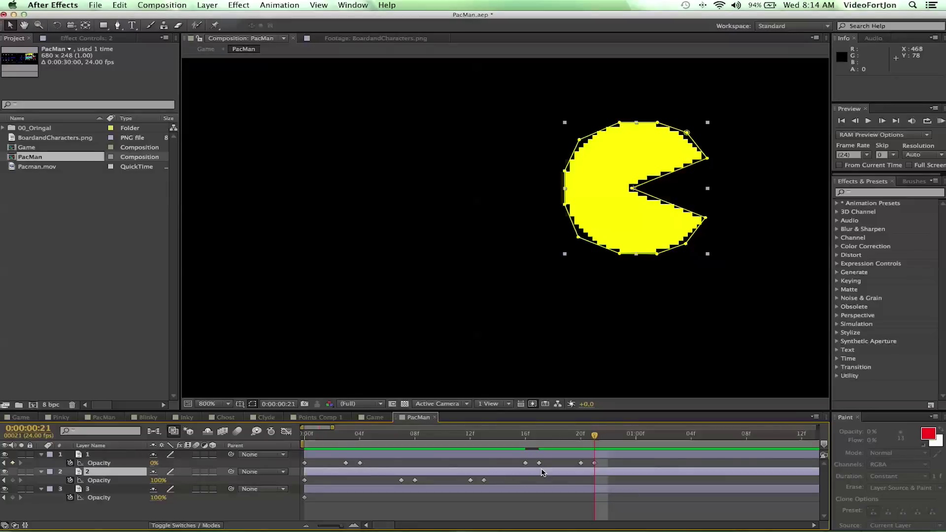
Copy layer 2's four opacity keyframes from frames 7 to 13 and paste them at 0:00:01:00
{"action": "left_click", "coordinate": [883, 124]}
{"action": "left_click", "coordinate": [882, 124]}
{"action": "left_click", "coordinate": [882, 124]}
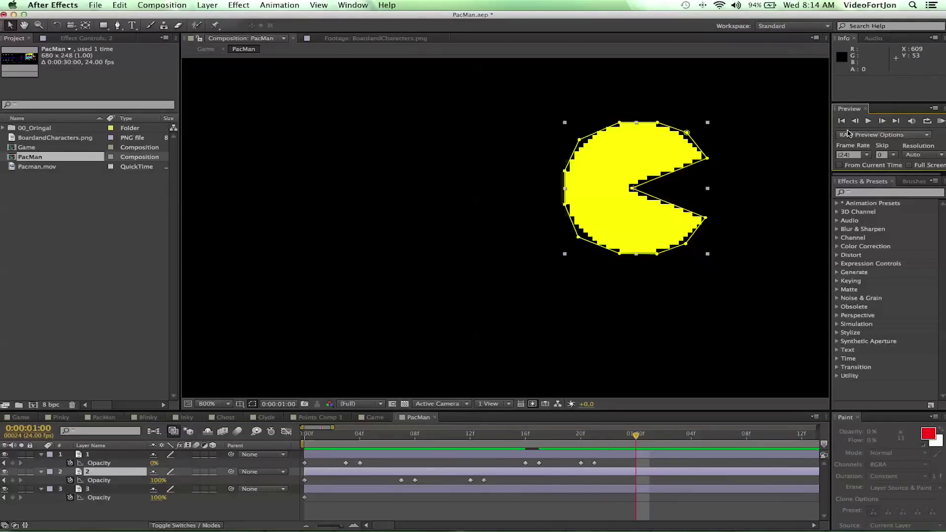
{"action": "left_click", "coordinate": [423, 483]}
{"action": "left_click_drag", "start_coordinate": [392, 477], "coordinate": [492, 481]}
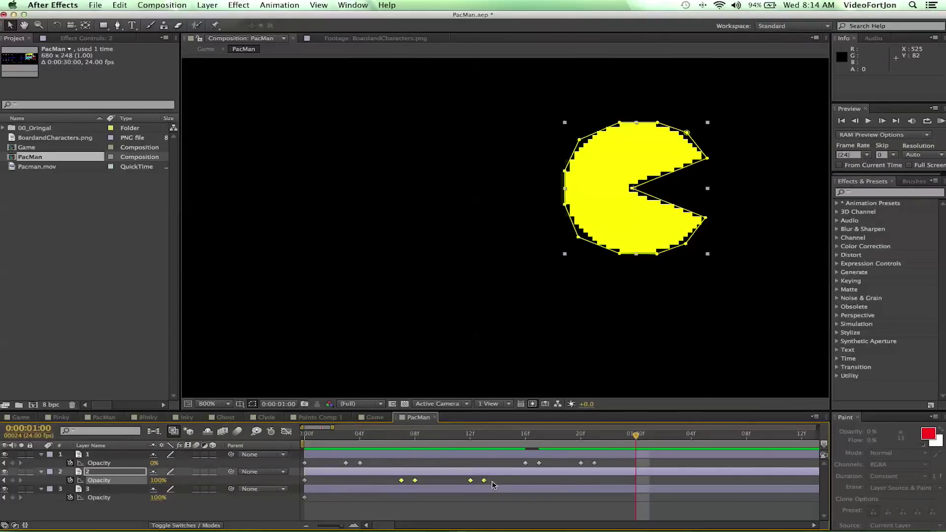
{"action": "key", "text": "ctrl+c"}
{"action": "key", "text": "ctrl+v"}
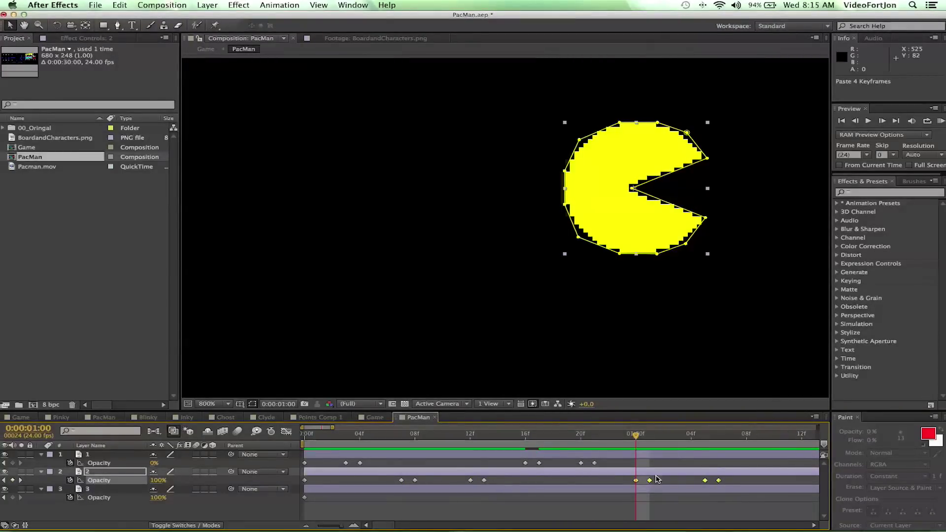
{"action": "left_click", "coordinate": [645, 436]}
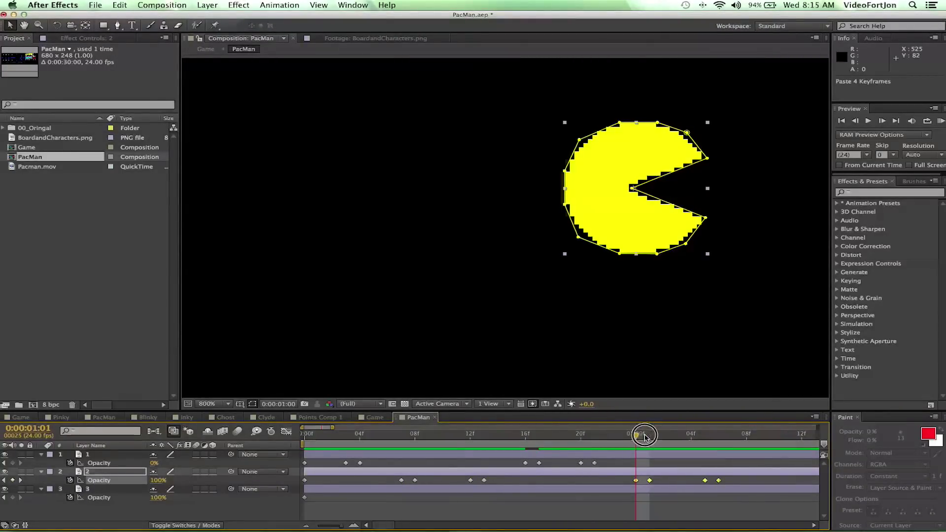
Copy layer 1's latest four opacity keyframes and paste them at 0:00:02:03, three frames after layer 2's last keyframe
{"action": "left_click_drag", "start_coordinate": [456, 449], "coordinate": [524, 469]}
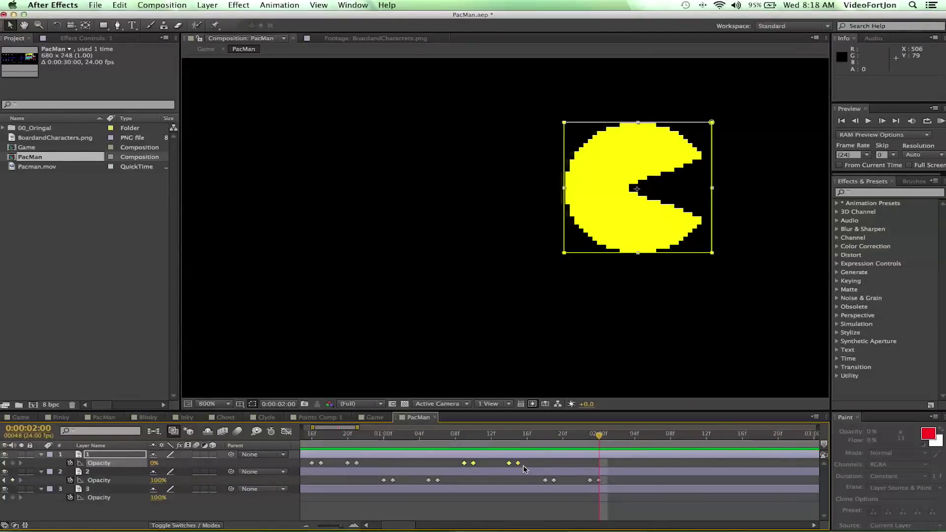
{"action": "key", "text": "super+c"}
{"action": "left_click", "coordinate": [882, 122]}
{"action": "left_click", "coordinate": [882, 121]}
{"action": "left_click", "coordinate": [882, 121]}
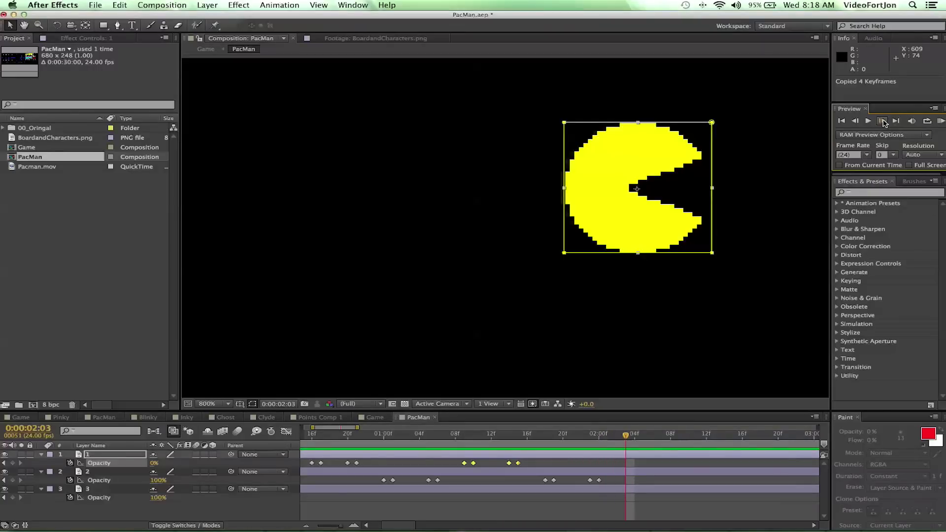
{"action": "key", "text": "super+v"}
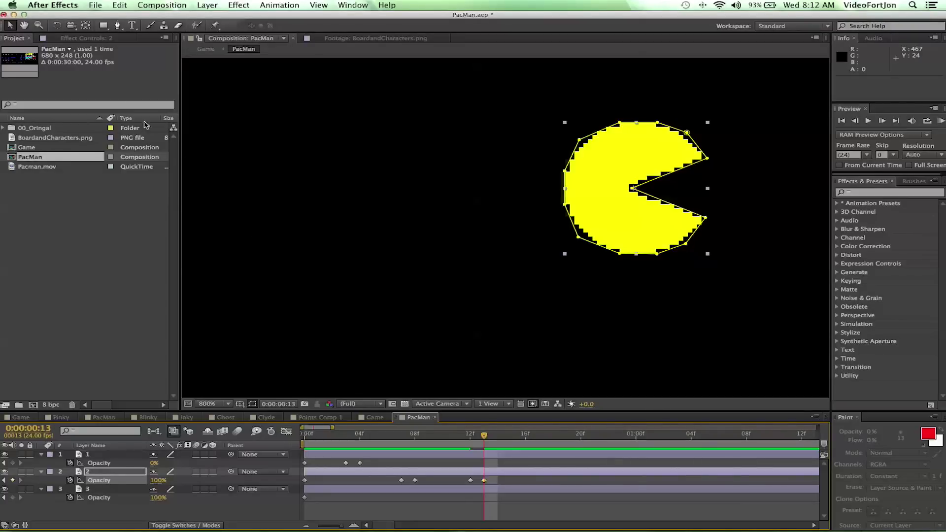
Open the Auto-Save preferences
{"action": "left_click", "coordinate": [50, 6]}
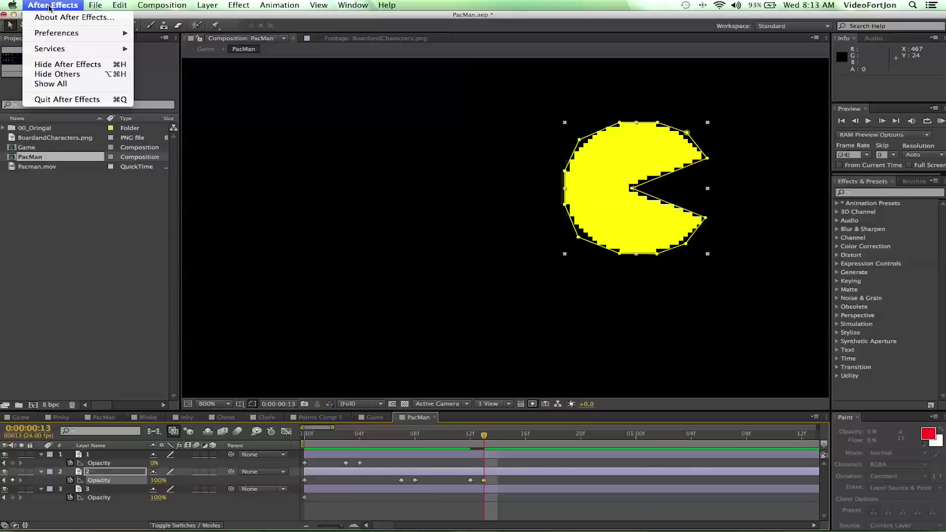
{"action": "mouse_move", "coordinate": [50, 35]}
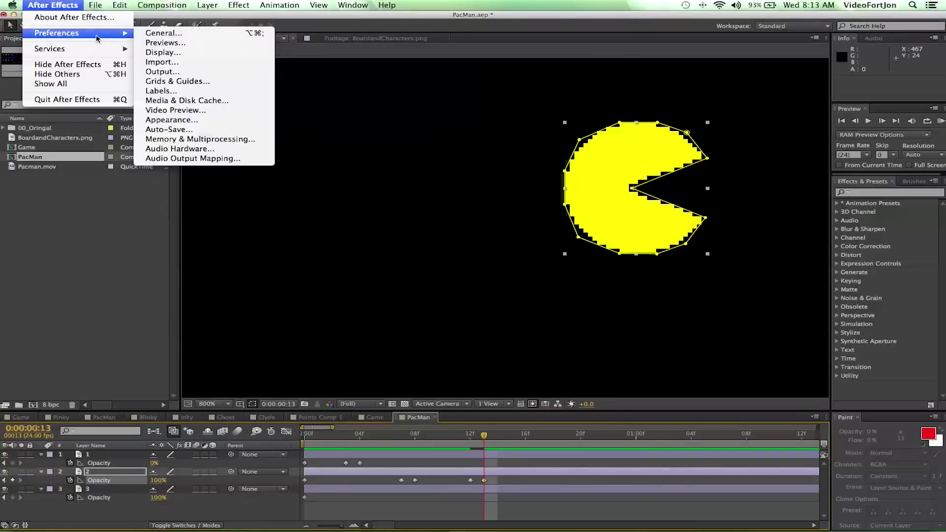
{"action": "left_click", "coordinate": [165, 130]}
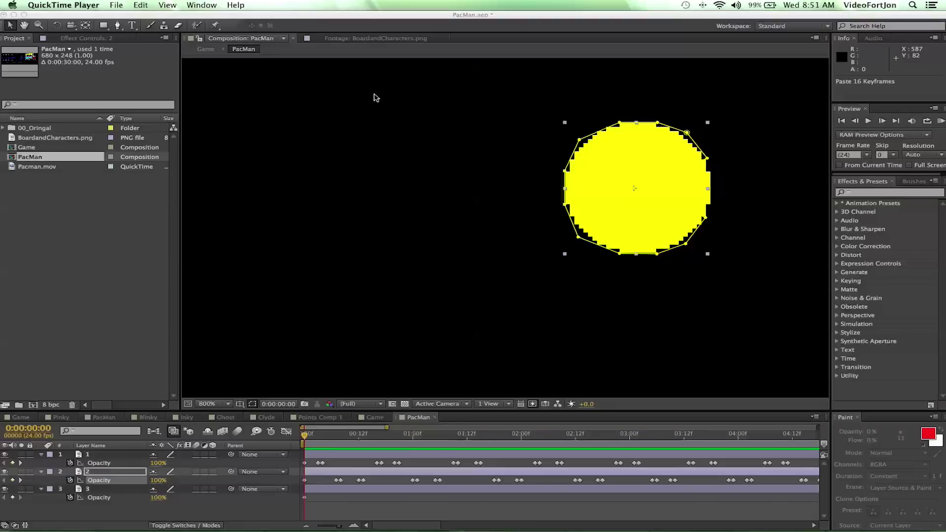
Review the repeated opacity keyframes on layers 1 and 2 through the end of the composition, and scrub from frame 0 to frame 7
{"action": "left_click", "coordinate": [442, 53]}
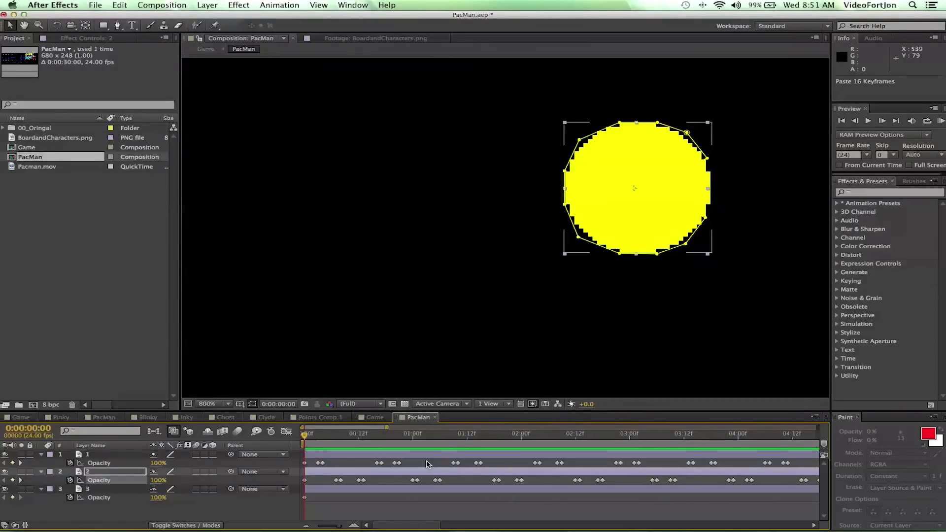
{"action": "scroll", "coordinate": [427, 464], "scroll_direction": "right", "scroll_amount": 15}
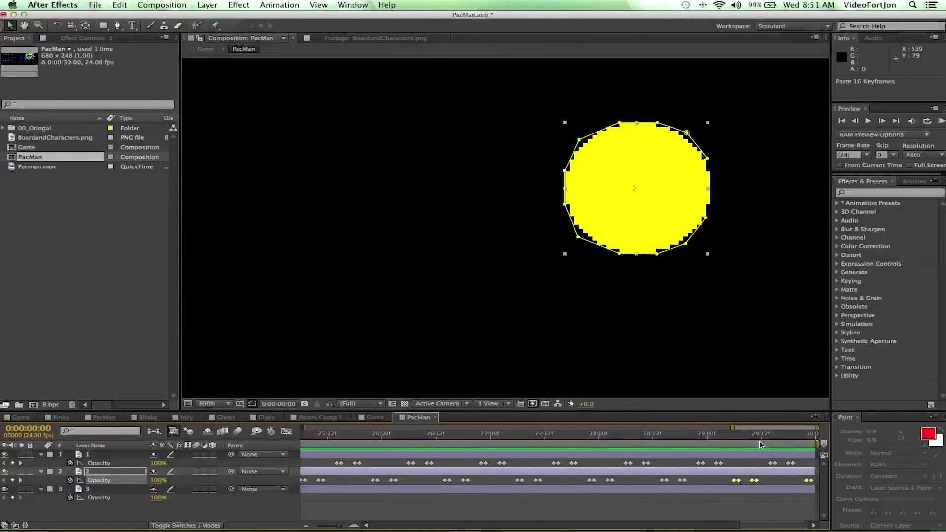
{"action": "scroll", "coordinate": [609, 448], "scroll_direction": "left", "scroll_amount": 5}
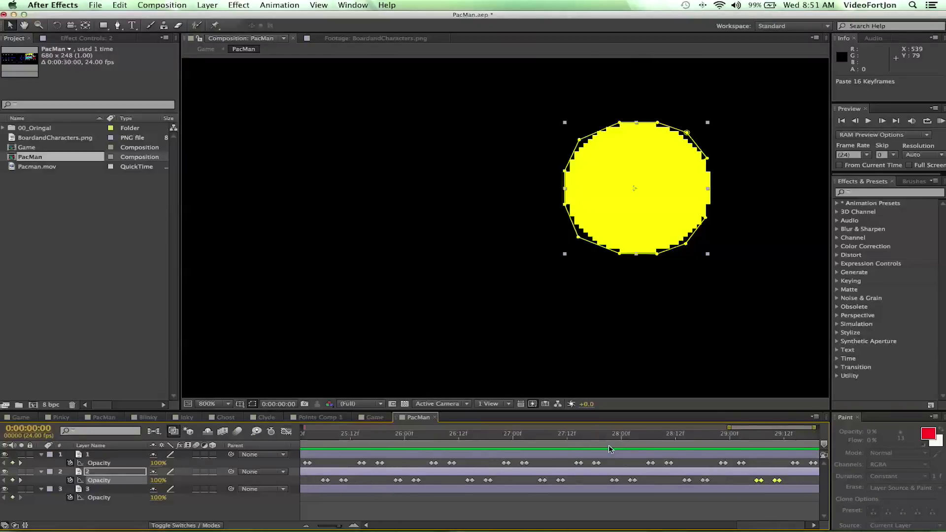
{"action": "scroll", "coordinate": [609, 448], "scroll_direction": "left", "scroll_amount": 12}
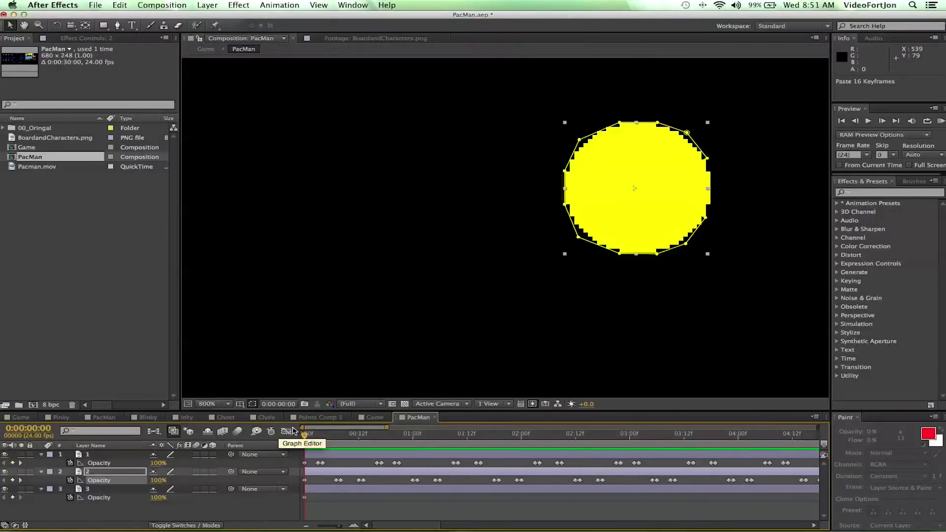
{"action": "left_click_drag", "start_coordinate": [305, 435], "coordinate": [335, 465]}
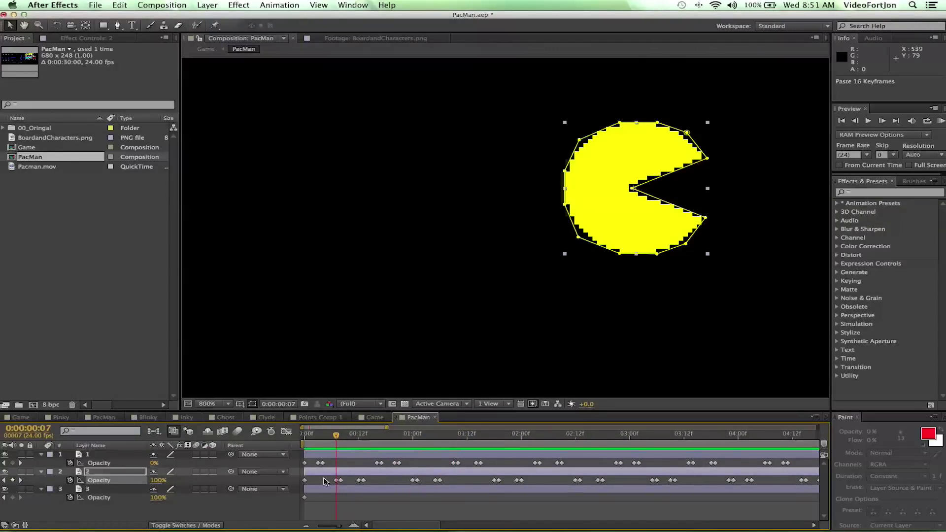
Clear the keyframe selection and select layer 2 in the timeline
{"action": "left_click", "coordinate": [325, 481]}
{"action": "left_click", "coordinate": [99, 472]}
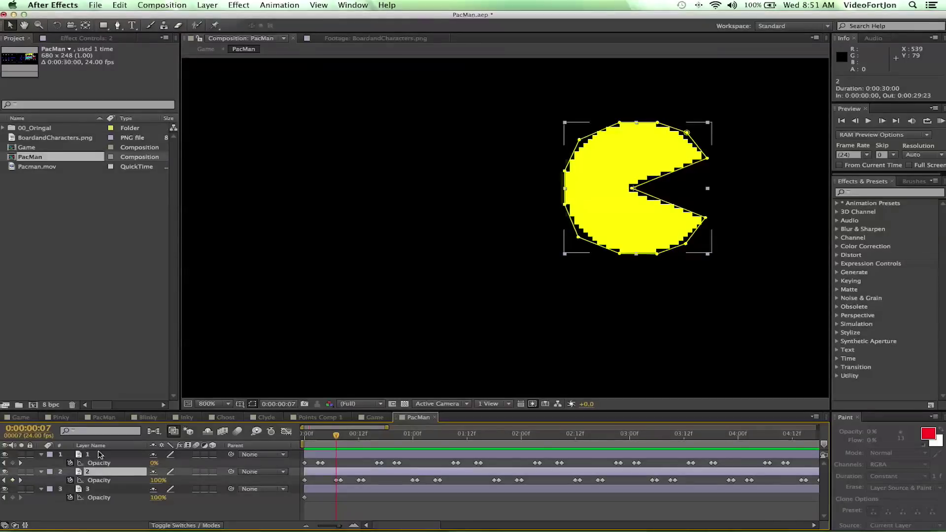
{"action": "left_click", "coordinate": [98, 454]}
{"action": "left_click", "coordinate": [125, 473]}
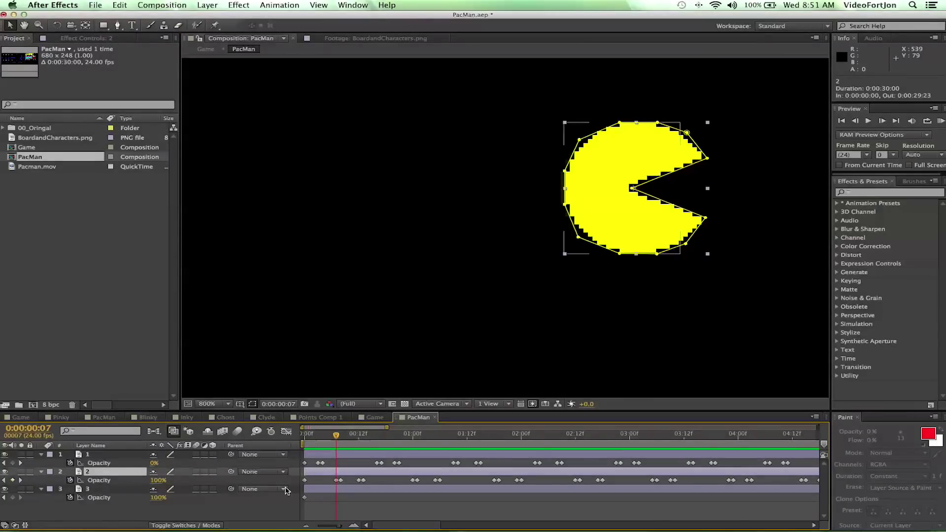
Examine the repeated opacity keyframe groups on layers 2 and 1 by selecting them in the timeline
{"action": "left_click_drag", "start_coordinate": [320, 479], "coordinate": [446, 481]}
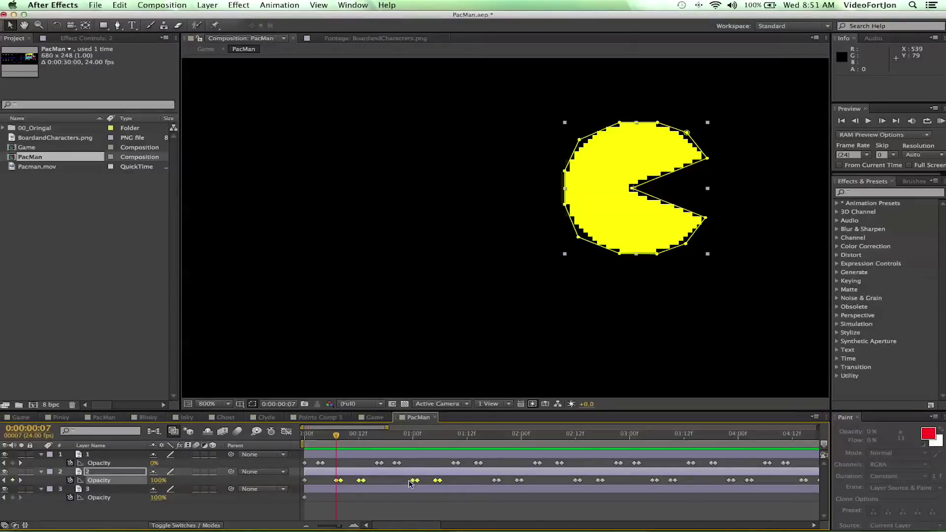
{"action": "left_click", "coordinate": [98, 454]}
{"action": "left_click", "coordinate": [363, 464]}
{"action": "left_click_drag", "start_coordinate": [362, 464], "coordinate": [462, 462]}
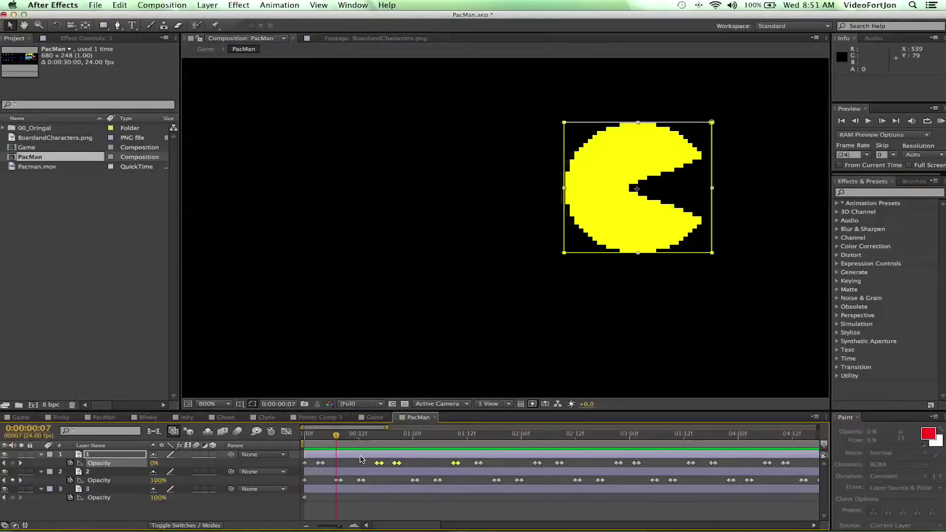
{"action": "left_click", "coordinate": [106, 455]}
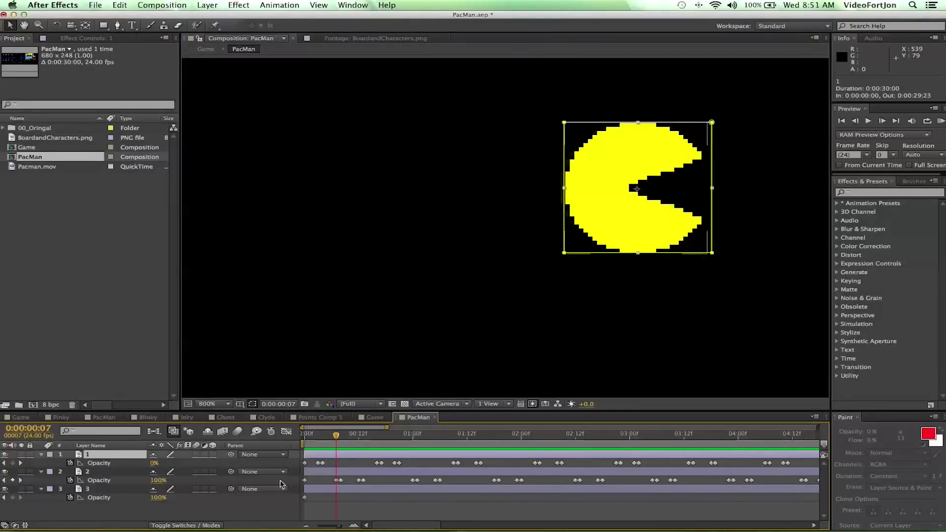
Check the opacity keyframe timing on layers 1 and 2 by moving the playhead through frames 13, 16 and 21
{"action": "left_click", "coordinate": [337, 481]}
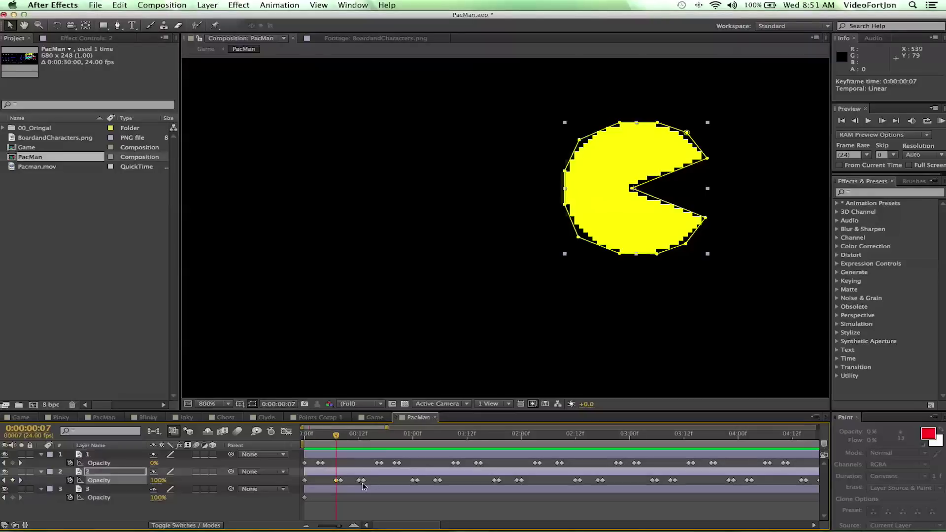
{"action": "left_click_drag", "start_coordinate": [336, 440], "coordinate": [364, 444]}
{"action": "left_click", "coordinate": [364, 481]}
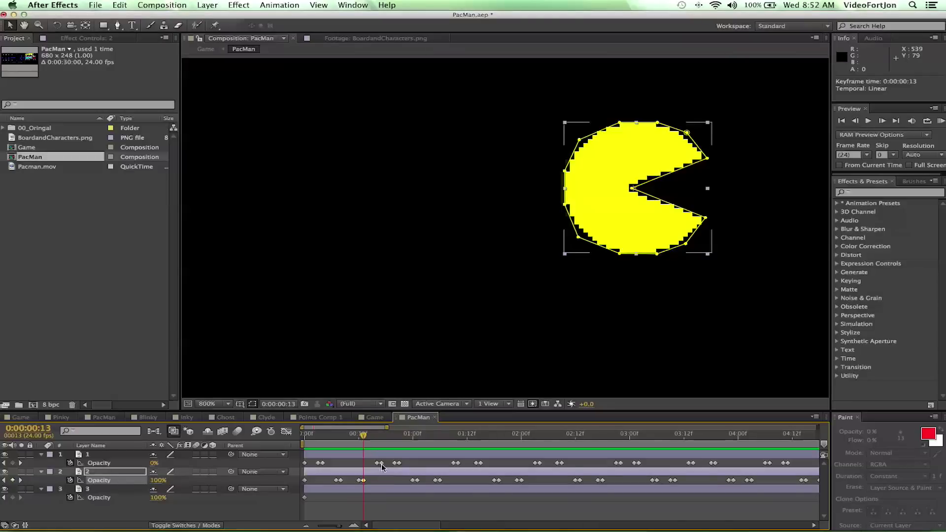
{"action": "left_click", "coordinate": [378, 463]}
{"action": "left_click_drag", "start_coordinate": [362, 437], "coordinate": [377, 437]}
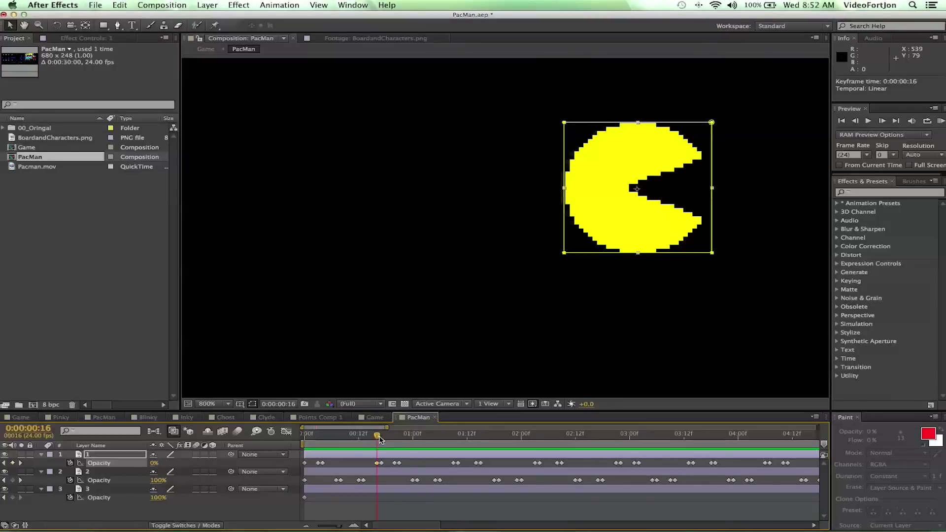
{"action": "left_click_drag", "start_coordinate": [379, 438], "coordinate": [399, 436]}
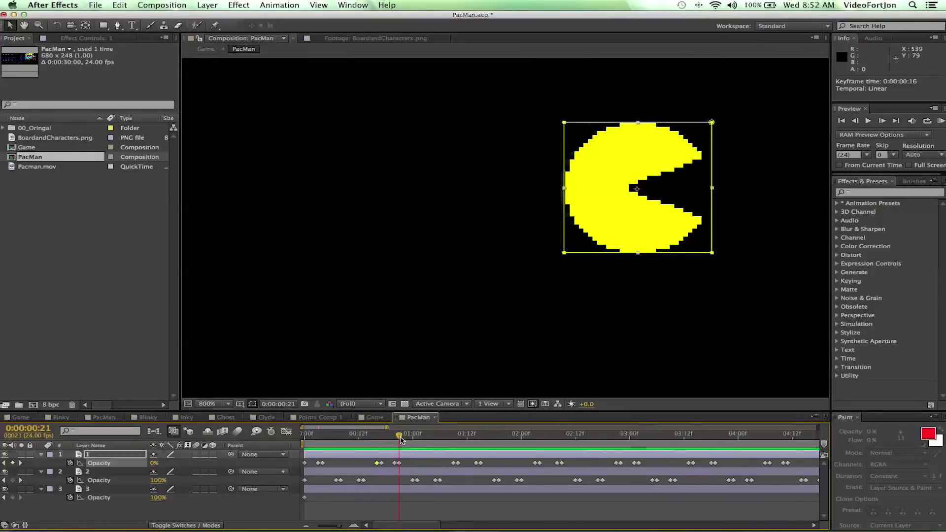
{"action": "left_click", "coordinate": [402, 468]}
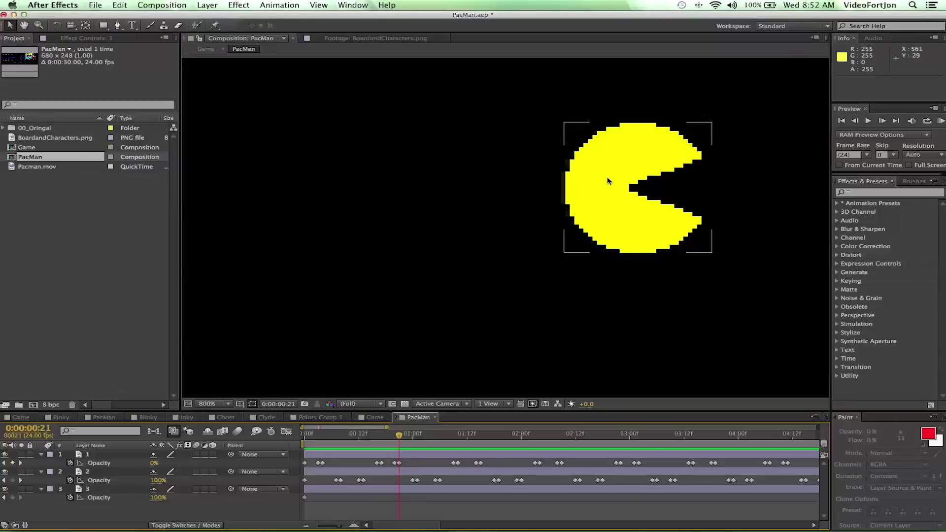
Centre the Pac-Man sprite in the view and play a RAM preview of the PacMan composition
{"action": "key", "text": "space"}
{"action": "left_click_drag", "start_coordinate": [642, 175], "coordinate": [483, 183]}
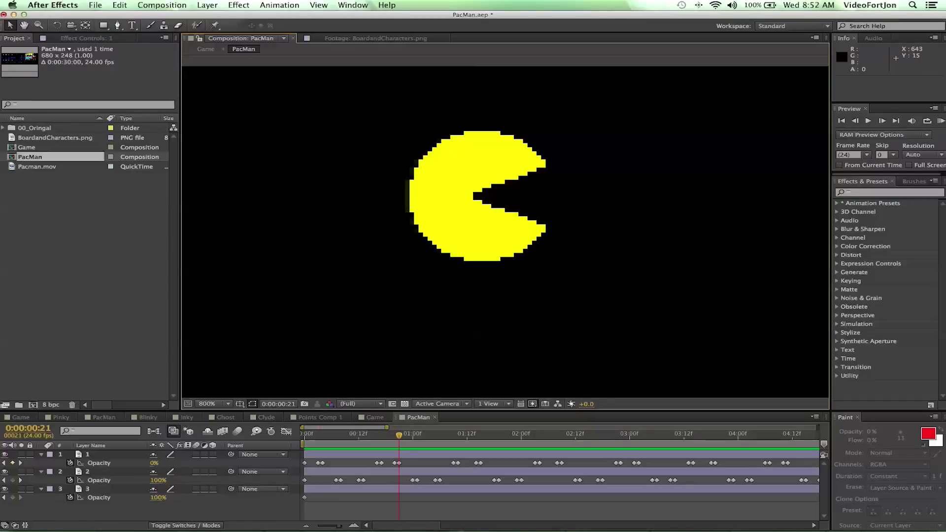
{"action": "left_click", "coordinate": [942, 123]}
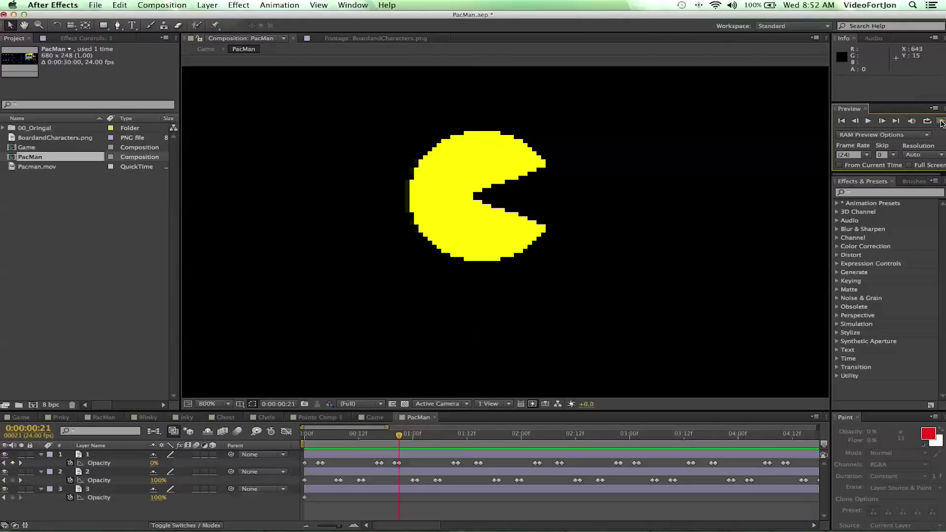
{"action": "key", "text": "space"}
{"action": "left_click", "coordinate": [563, 118]}
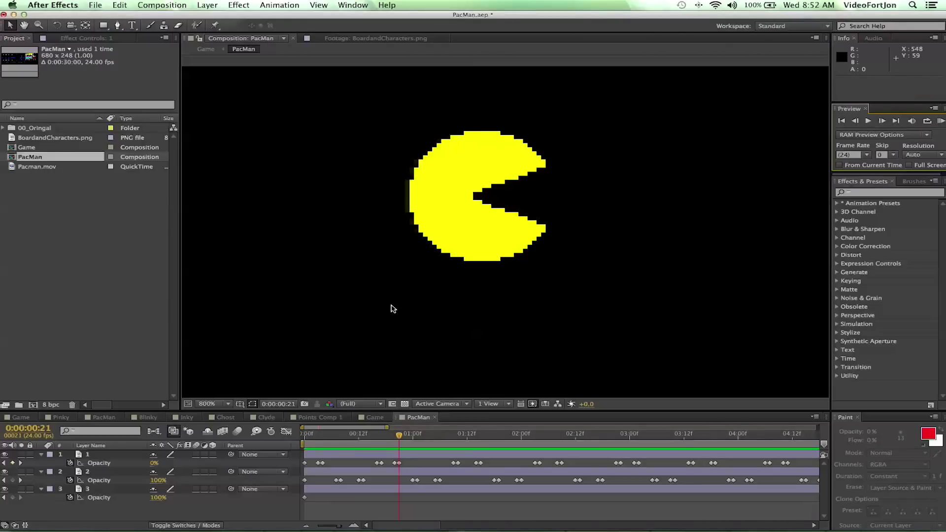
Open the Game composition and frame the Pac-Man sprite and the ghost box at 200% magnification
{"action": "left_click", "coordinate": [365, 418]}
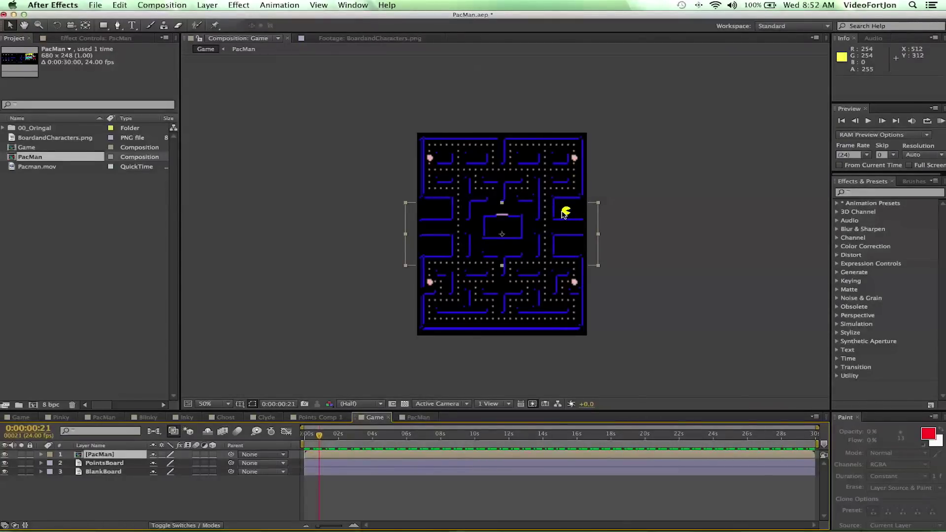
{"action": "key", "text": "period"}
{"action": "key", "text": "period"}
{"action": "key", "text": "period"}
{"action": "key", "text": "period"}
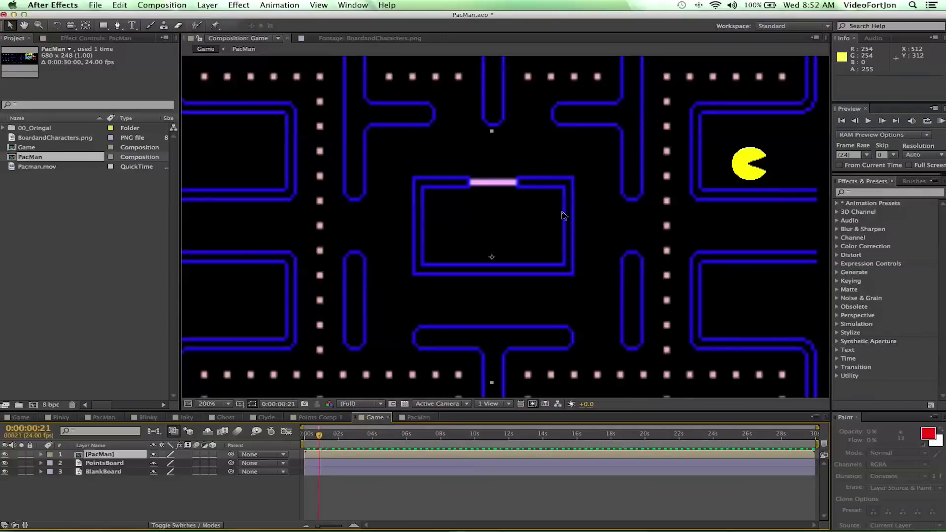
{"action": "key", "text": "h"}
{"action": "left_click_drag", "start_coordinate": [566, 212], "coordinate": [473, 229]}
{"action": "key", "text": "v"}
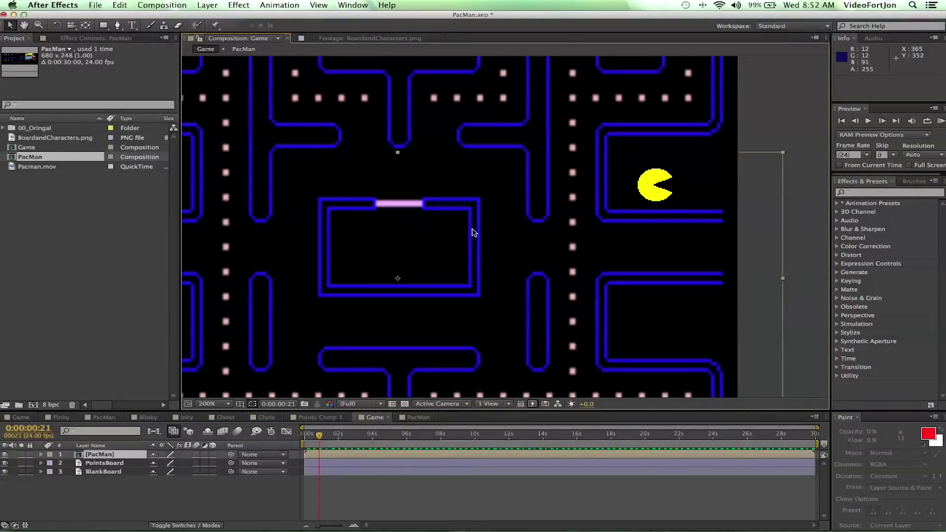
{"action": "key", "text": "h"}
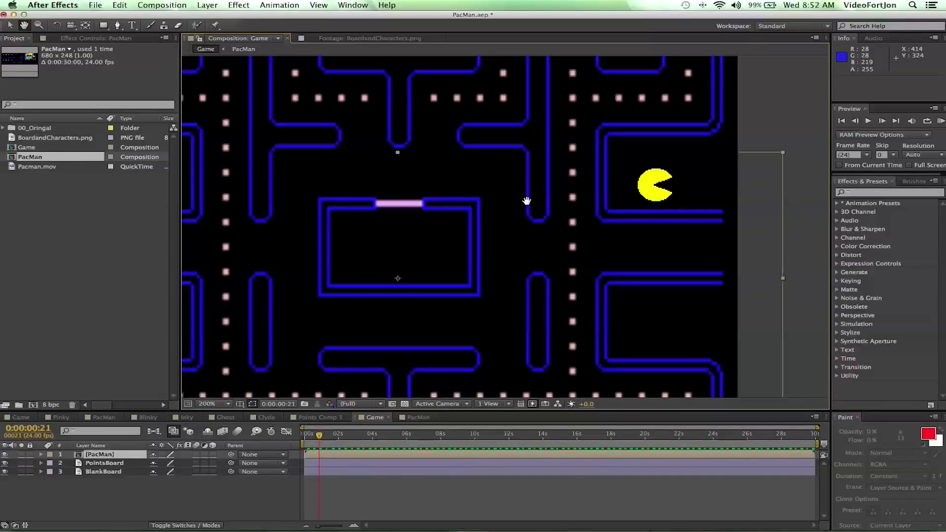
{"action": "mouse_move", "coordinate": [526, 201]}
{"action": "left_mouse_down"}
{"action": "mouse_move", "coordinate": [509, 164]}
{"action": "mouse_move", "coordinate": [597, 212]}
{"action": "mouse_move", "coordinate": [589, 176]}
{"action": "mouse_move", "coordinate": [494, 215]}
{"action": "mouse_move", "coordinate": [534, 201]}
{"action": "mouse_move", "coordinate": [501, 181]}
{"action": "mouse_move", "coordinate": [536, 196]}
{"action": "left_mouse_up"}
{"action": "key", "text": "v"}
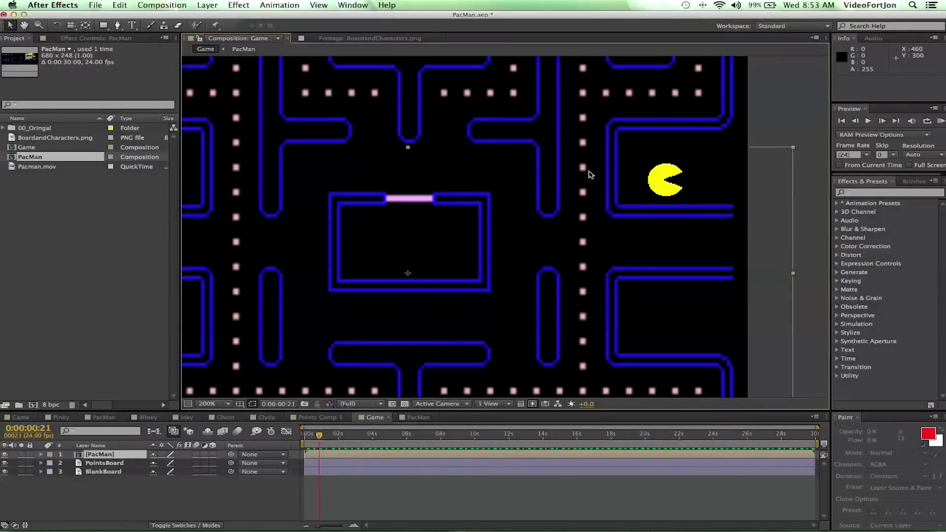
Move the PacMan layer's anchor point onto the centre of the Pac-Man sprite with the Pan Behind tool
{"action": "left_click", "coordinate": [87, 449]}
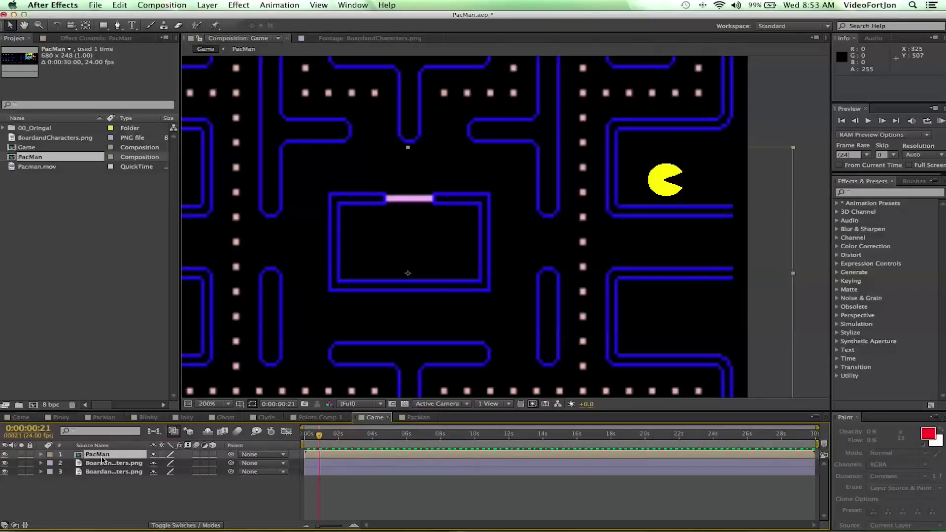
{"action": "left_click", "coordinate": [85, 26]}
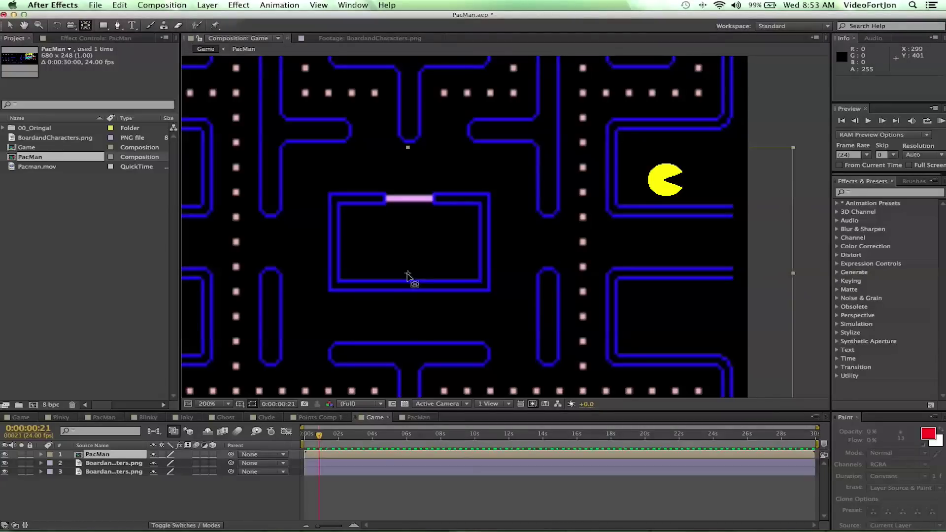
{"action": "left_click_drag", "start_coordinate": [406, 274], "coordinate": [667, 182]}
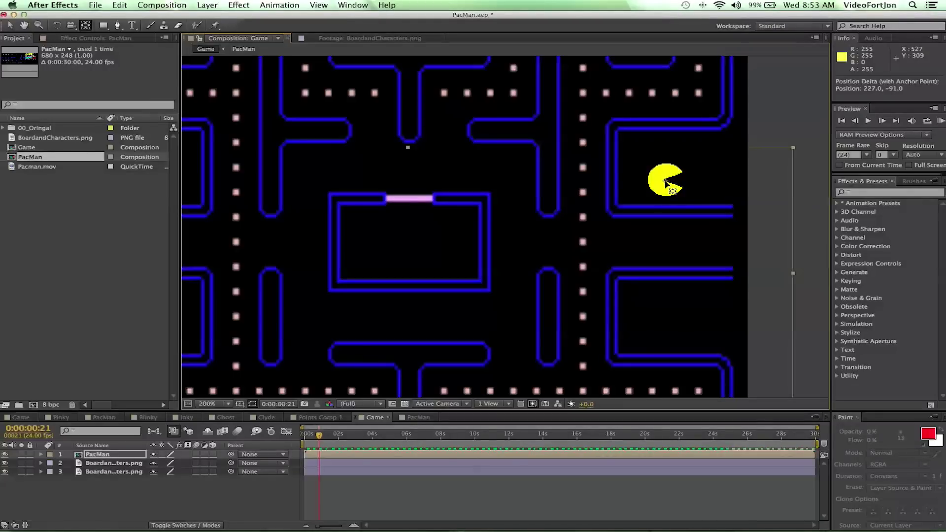
{"action": "key", "text": "period"}
{"action": "key", "text": "period"}
{"action": "left_click_drag", "start_coordinate": [440, 148], "coordinate": [196, 226]}
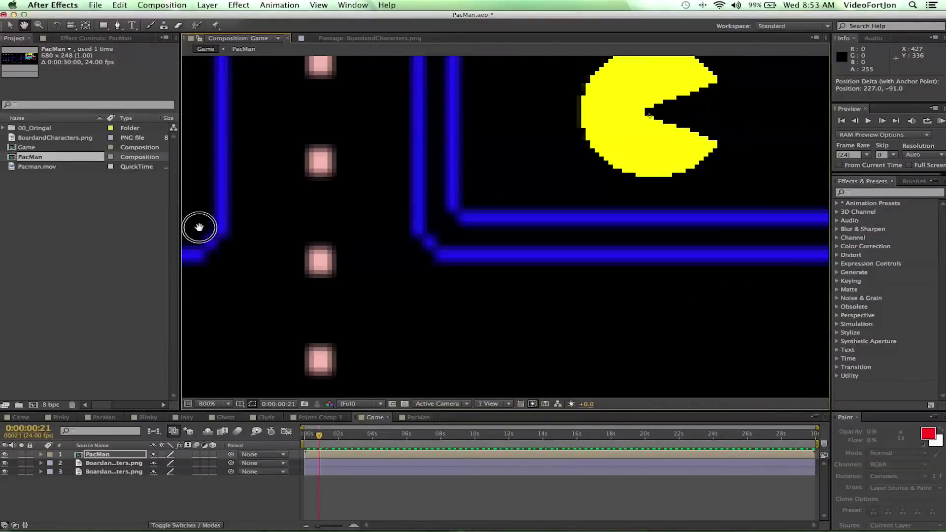
{"action": "left_click_drag", "start_coordinate": [473, 171], "coordinate": [471, 232]}
{"action": "key", "text": "y"}
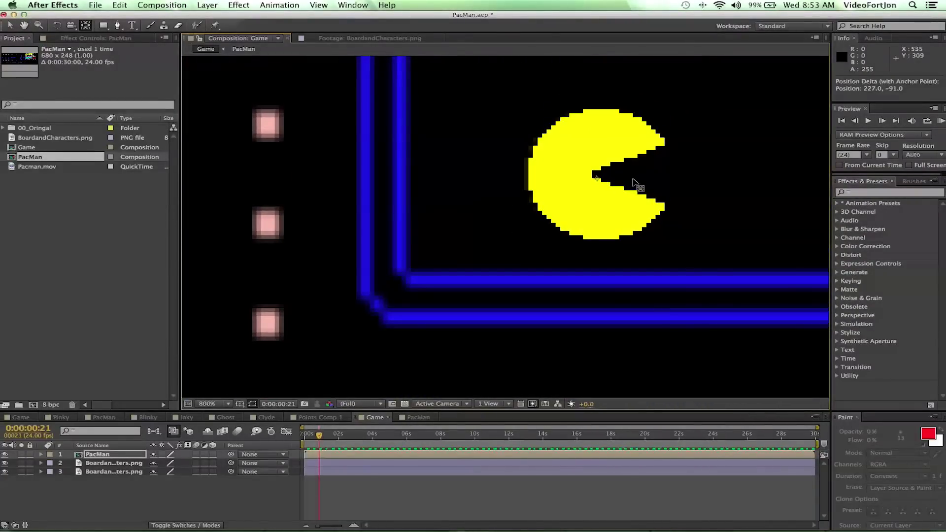
{"action": "left_click", "coordinate": [596, 176]}
{"action": "left_click_drag", "start_coordinate": [596, 176], "coordinate": [596, 175]}
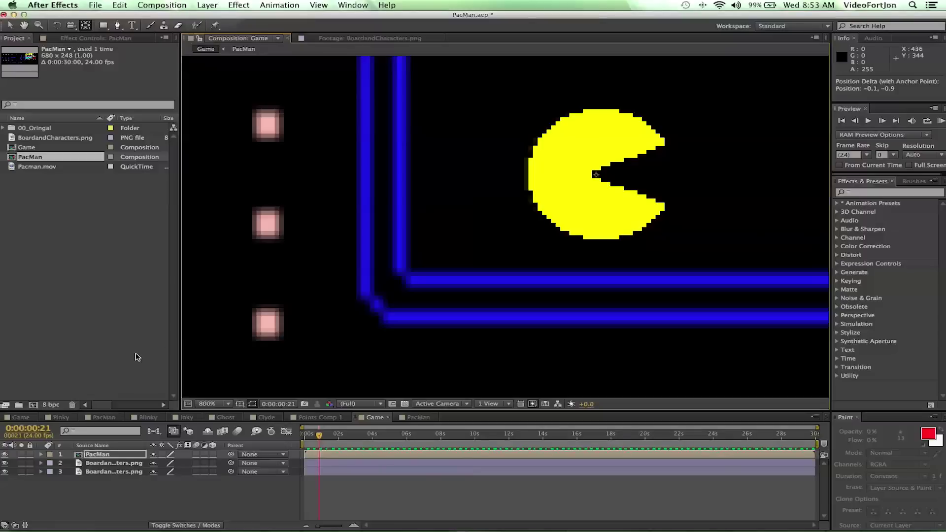
Mask the PacMan layer with a rectangle fitted closely around the Pac-Man sprite
{"action": "left_click", "coordinate": [95, 447]}
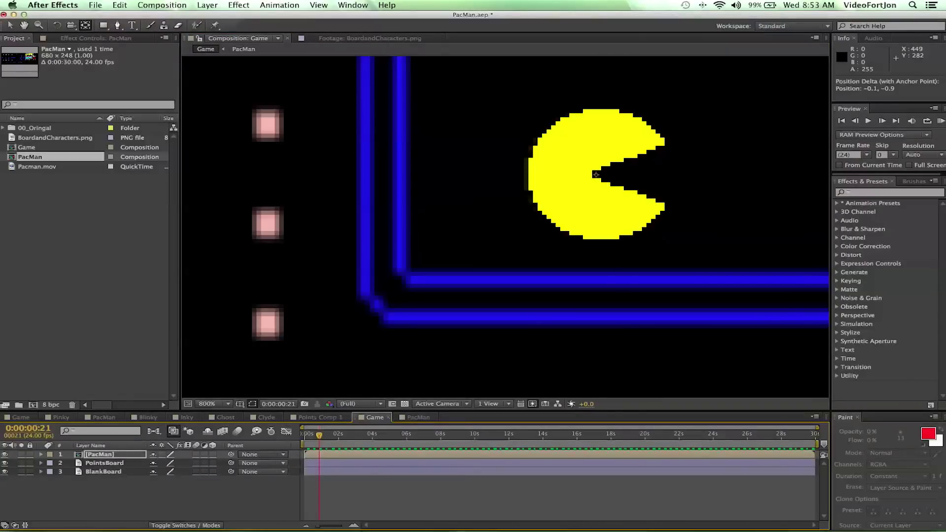
{"action": "left_click", "coordinate": [104, 29]}
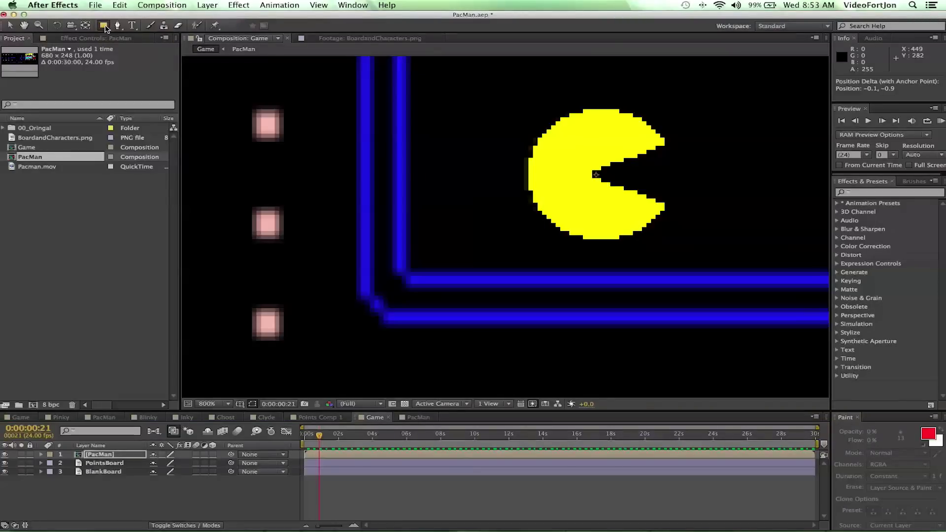
{"action": "left_click", "coordinate": [95, 456]}
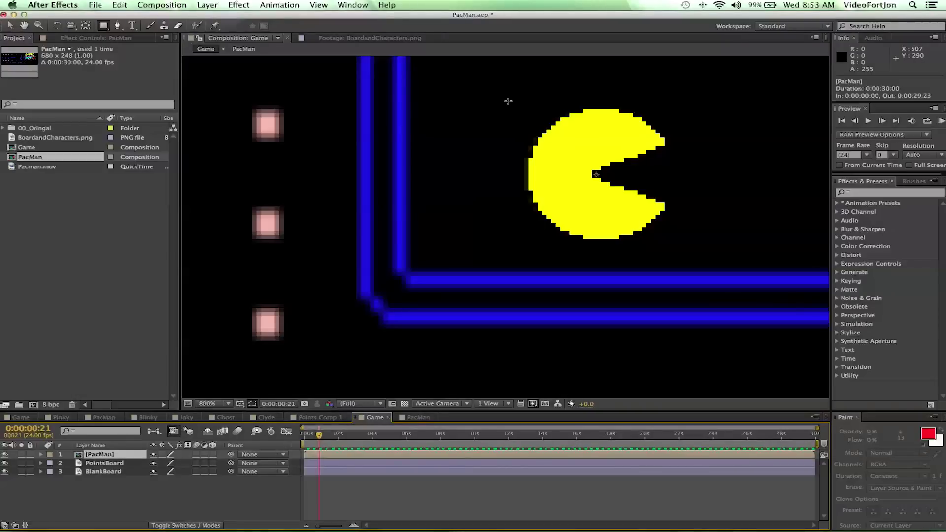
{"action": "left_click_drag", "start_coordinate": [513, 100], "coordinate": [691, 249]}
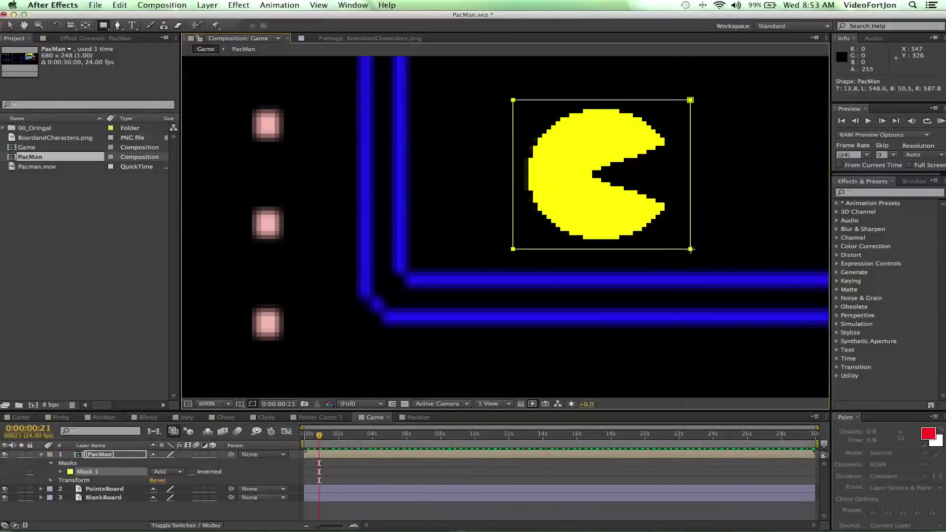
{"action": "left_click", "coordinate": [91, 468]}
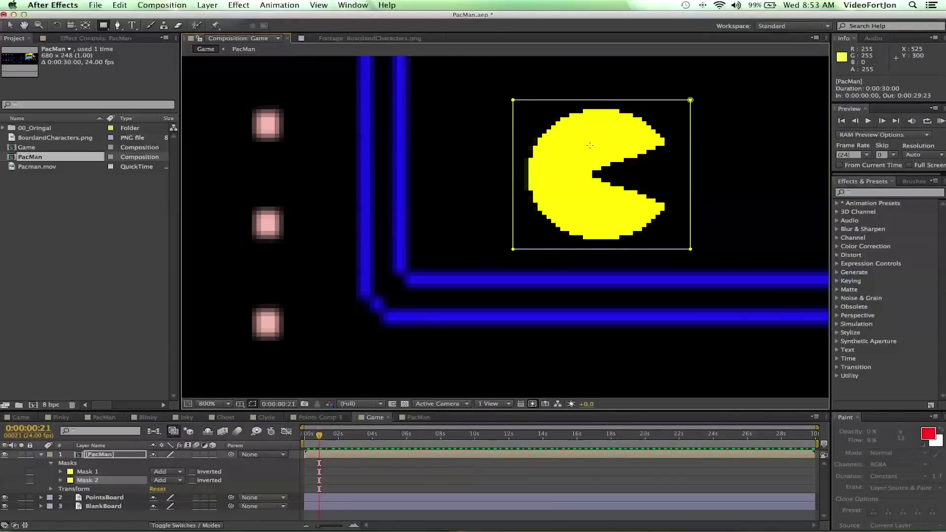
{"action": "key", "text": "v"}
{"action": "left_click", "coordinate": [668, 101]}
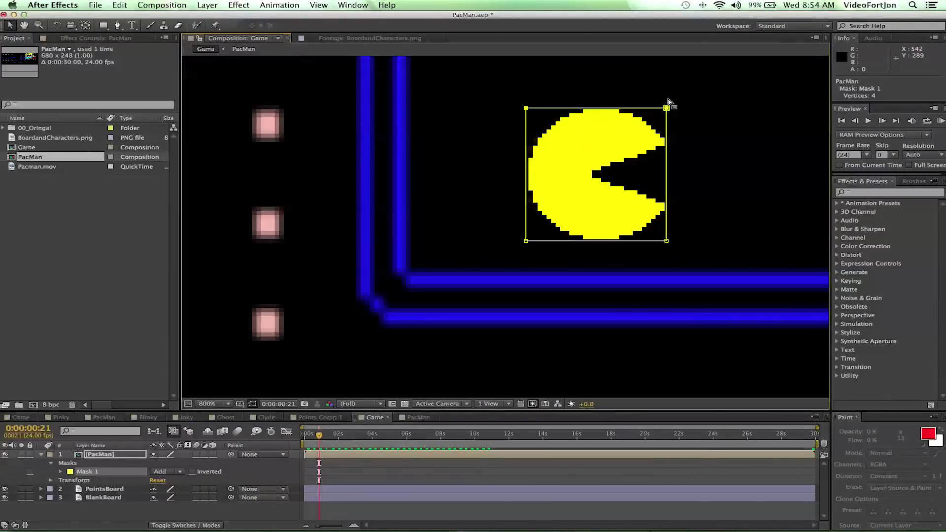
Move the PacMan layer into the corridor just below the ghost box, at about position 296.9, 442.1
{"action": "key", "text": "comma"}
{"action": "key", "text": "comma"}
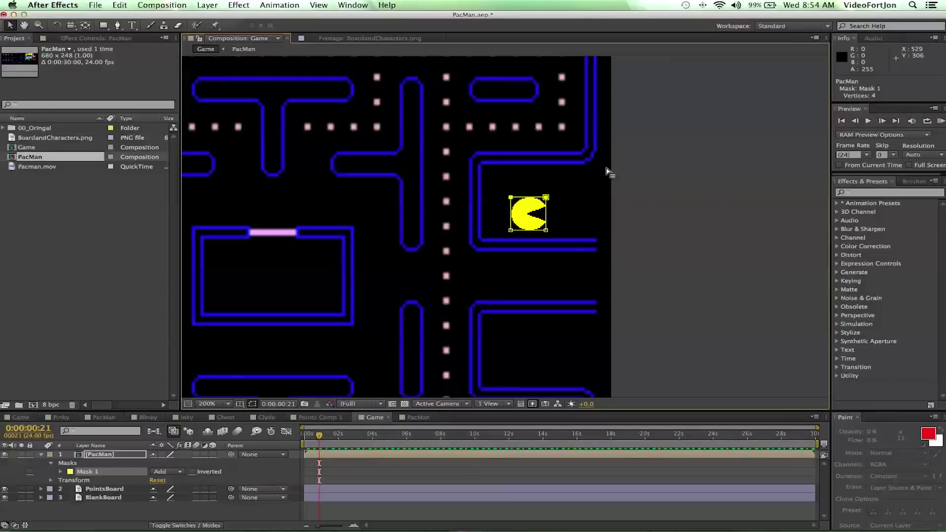
{"action": "left_click", "coordinate": [526, 211]}
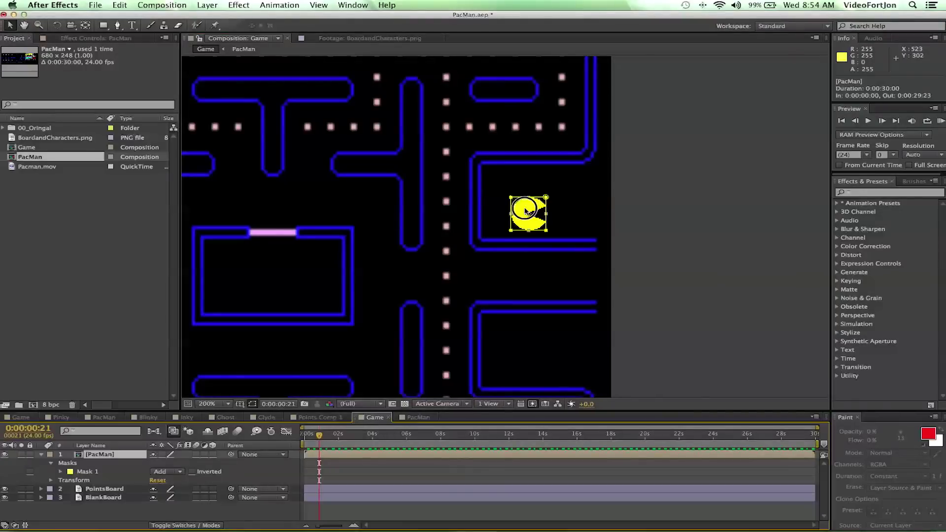
{"action": "left_click_drag", "start_coordinate": [527, 211], "coordinate": [265, 348]}
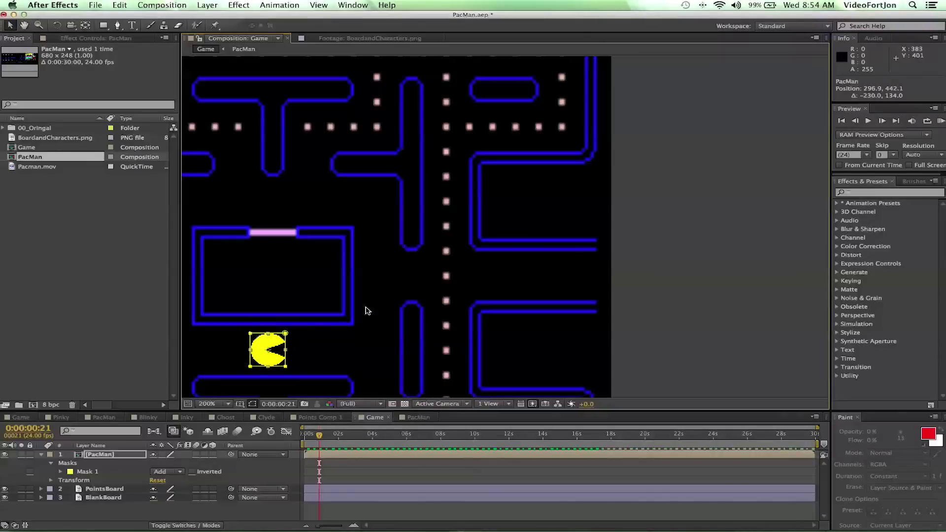
Play a RAM preview of the Game composition at 100% magnification and stop it at 0:00:16:16
{"action": "key", "text": "h"}
{"action": "left_click_drag", "start_coordinate": [366, 310], "coordinate": [581, 203]}
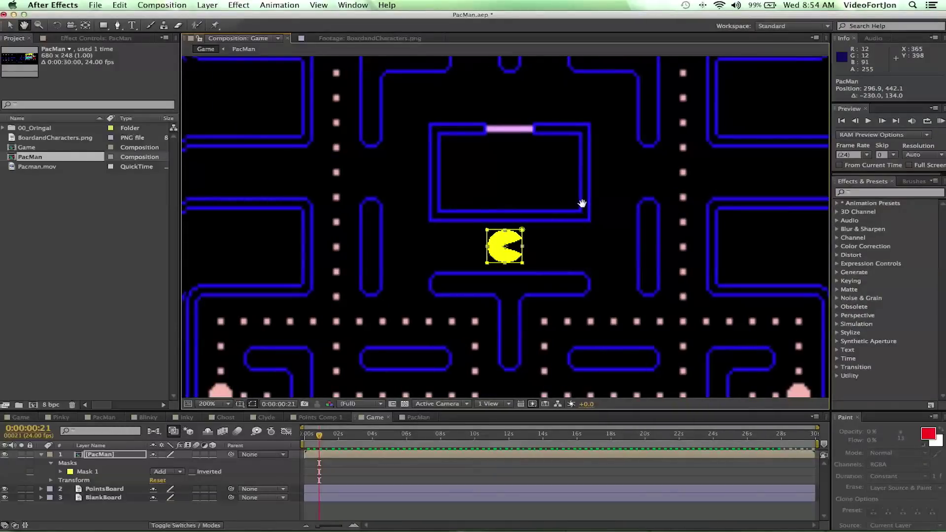
{"action": "key", "text": "v"}
{"action": "key", "text": "slash"}
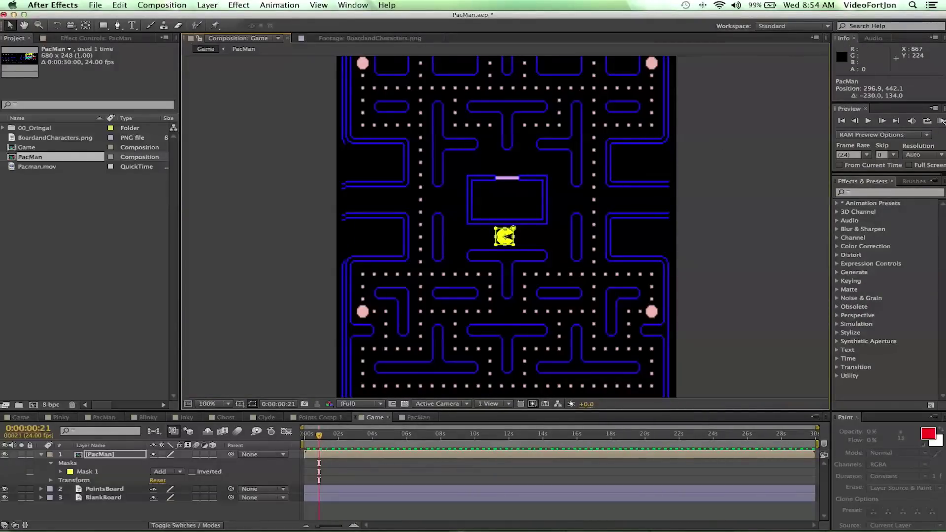
{"action": "left_click", "coordinate": [616, 226]}
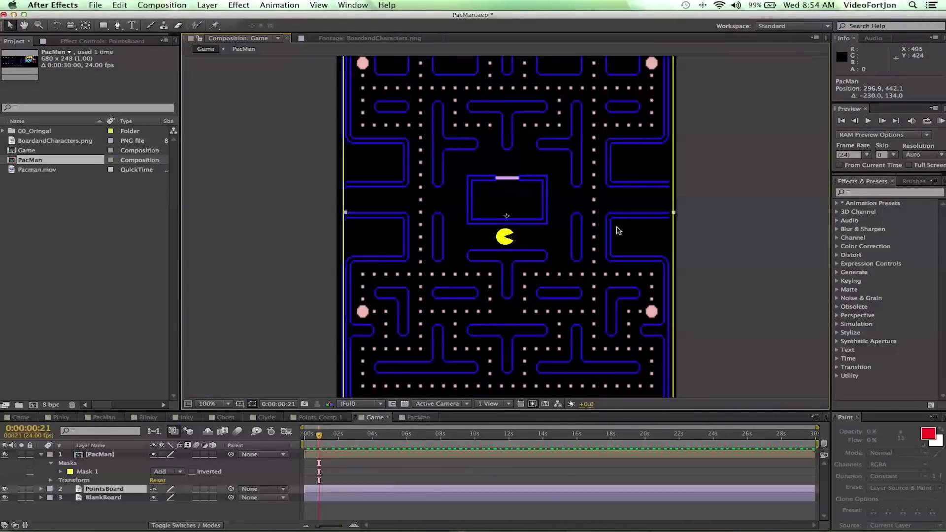
{"action": "left_click", "coordinate": [941, 121]}
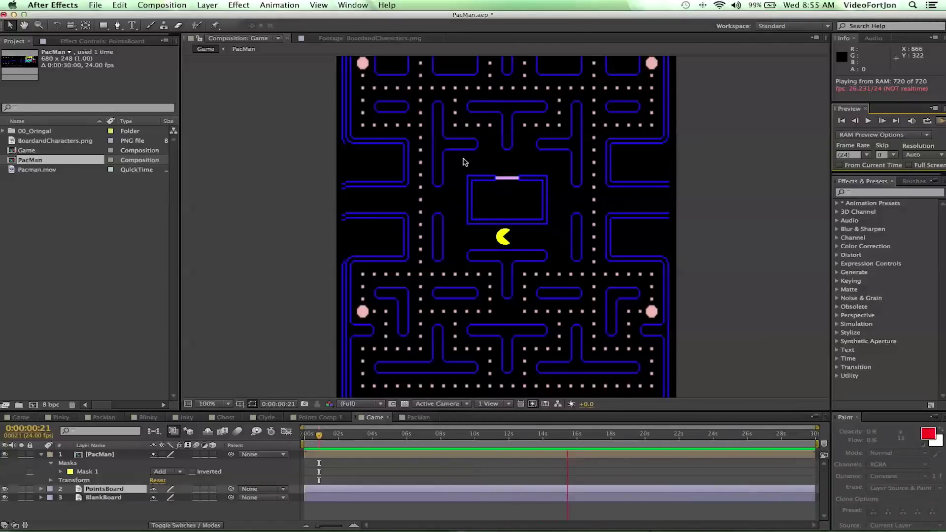
{"action": "key", "text": "space"}
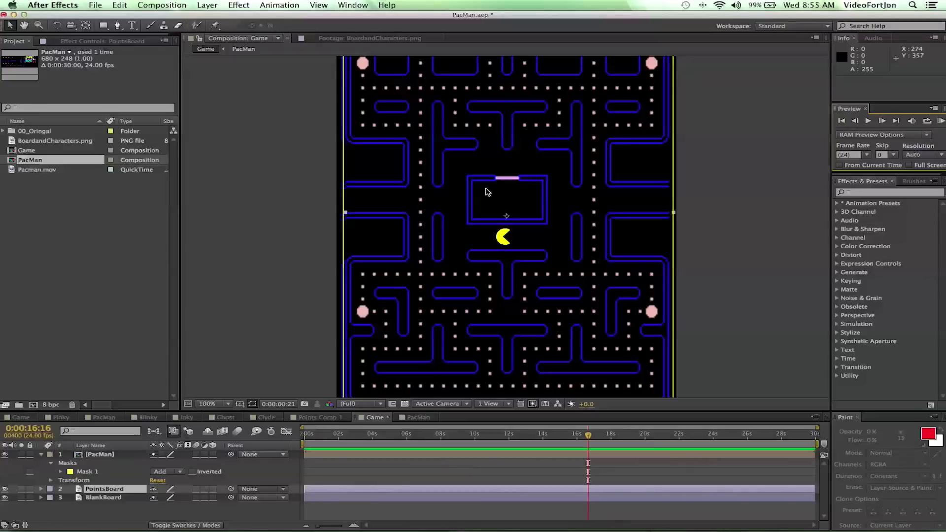
{"action": "scroll", "coordinate": [483, 193], "scroll_direction": "down", "scroll_amount": 2}
{"action": "scroll", "coordinate": [482, 190], "scroll_direction": "up", "scroll_amount": 2}
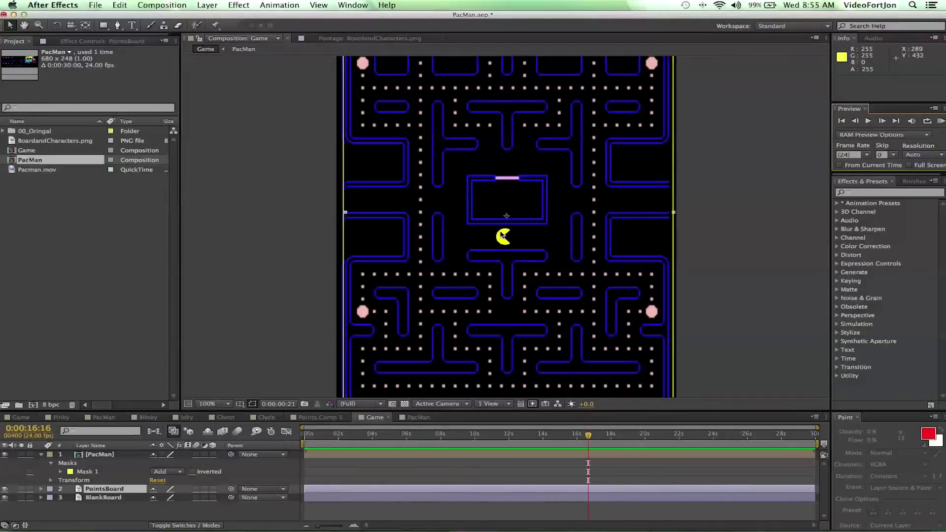